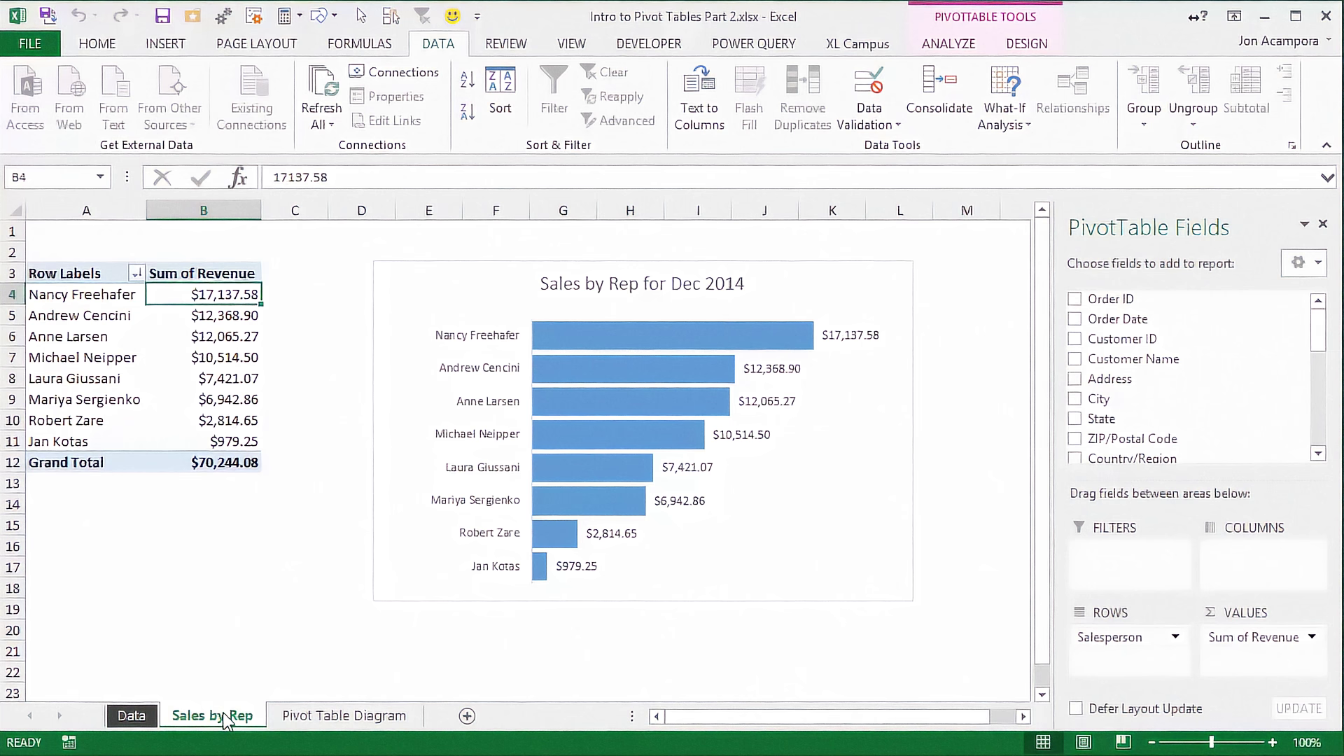
Duplicate the Sales by Rep sheet directly after the original and switch to the copy.
{"action": "left_click_drag", "start_coordinate": [224, 721], "coordinate": [295, 707]}
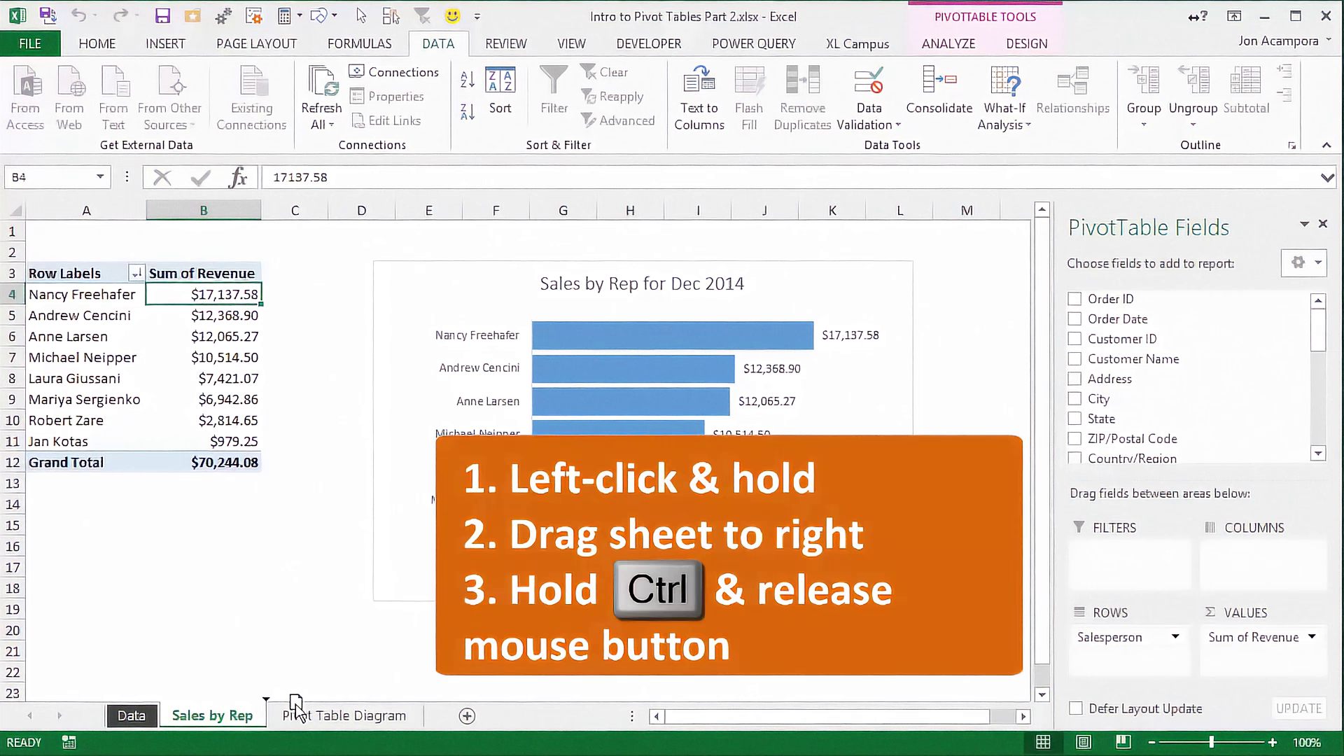
{"action": "left_click_drag", "start_coordinate": [296, 704], "coordinate": [296, 704]}
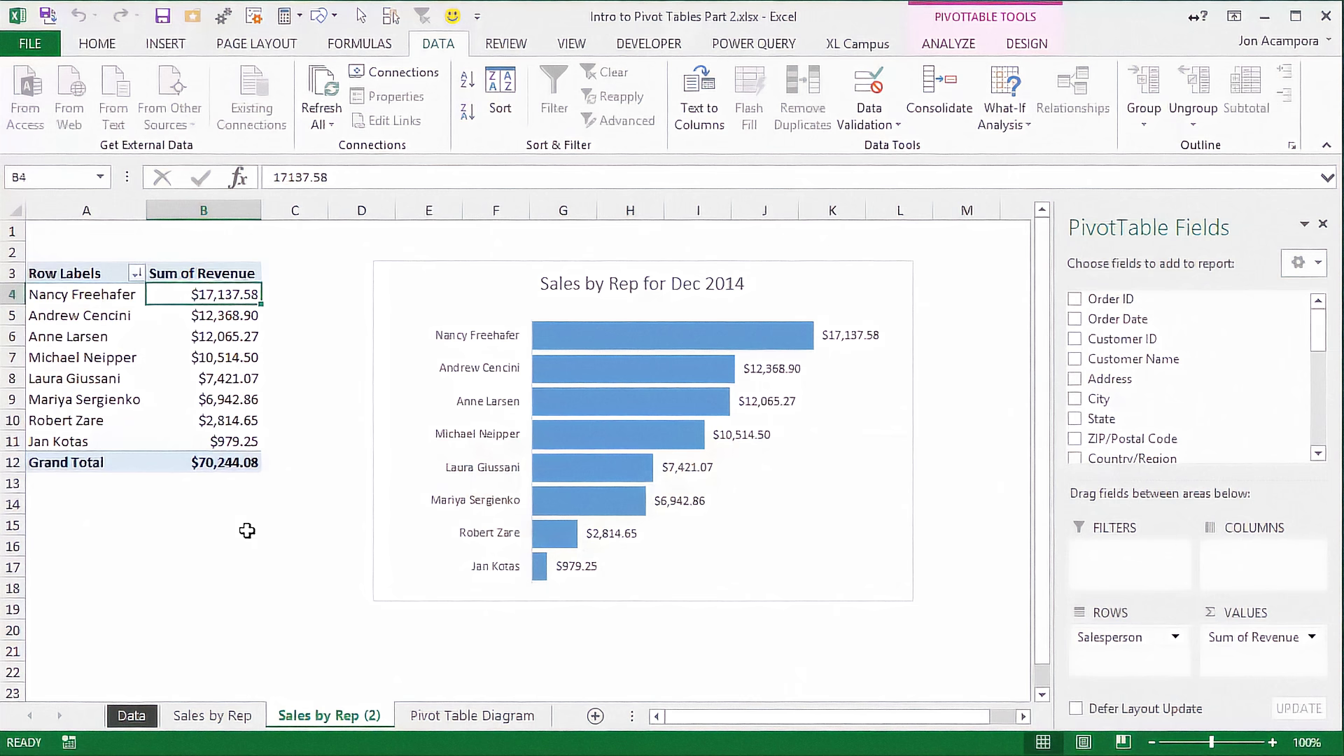
{"action": "left_click", "coordinate": [239, 714]}
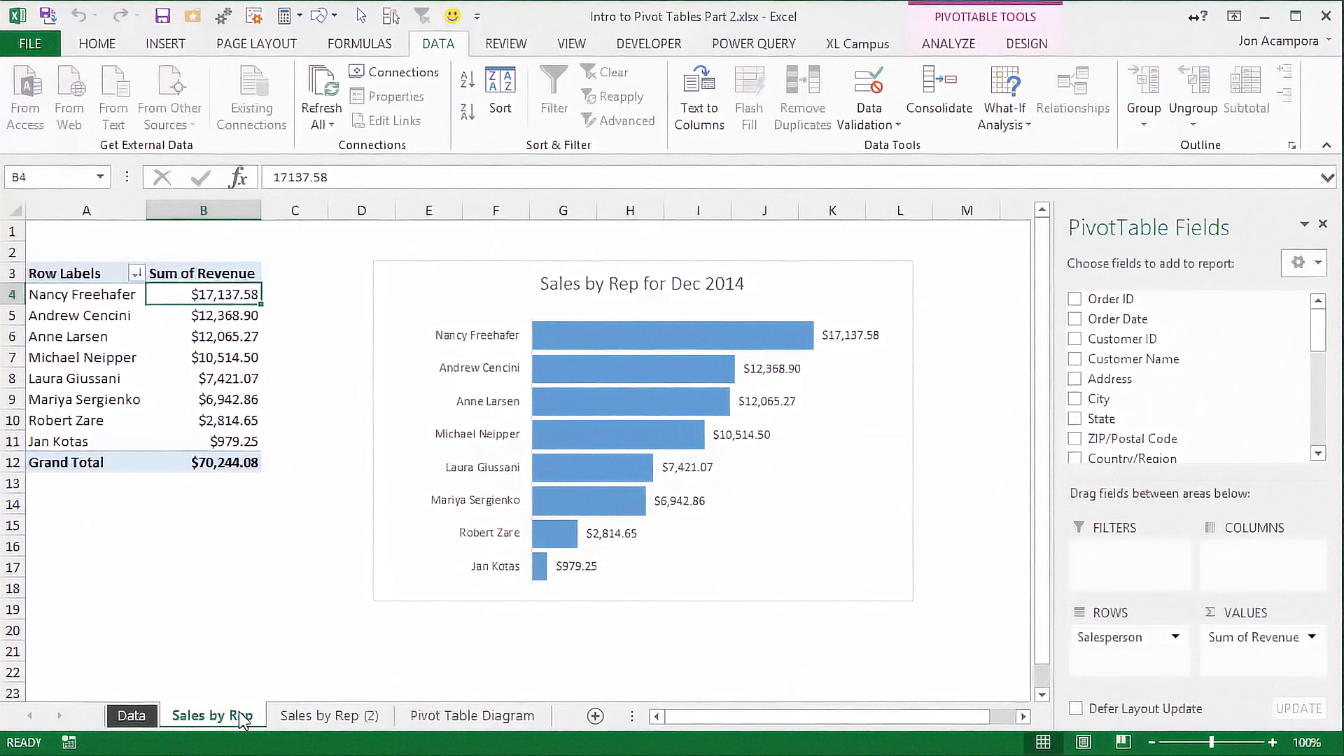
{"action": "left_click", "coordinate": [305, 713]}
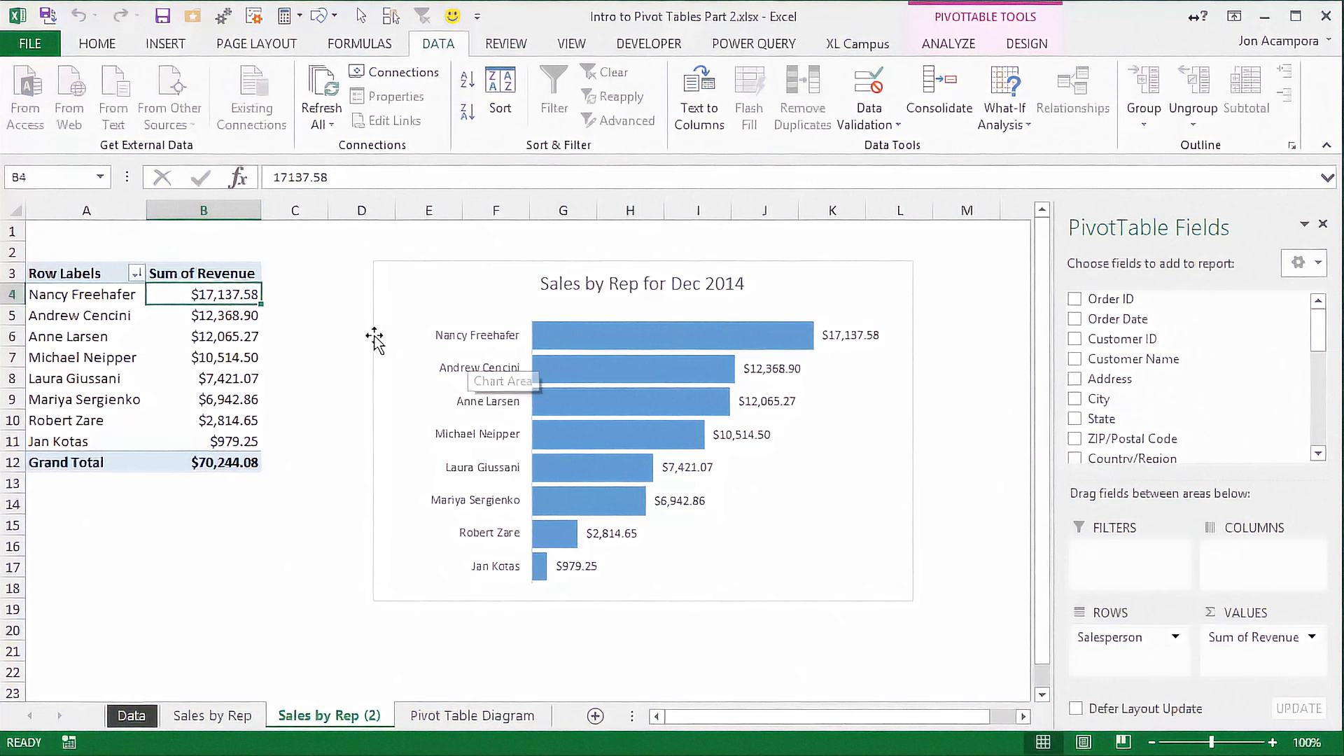
Replace Salesperson with Category as the row field of the copied pivot table.
{"action": "mouse_move", "coordinate": [260, 321]}
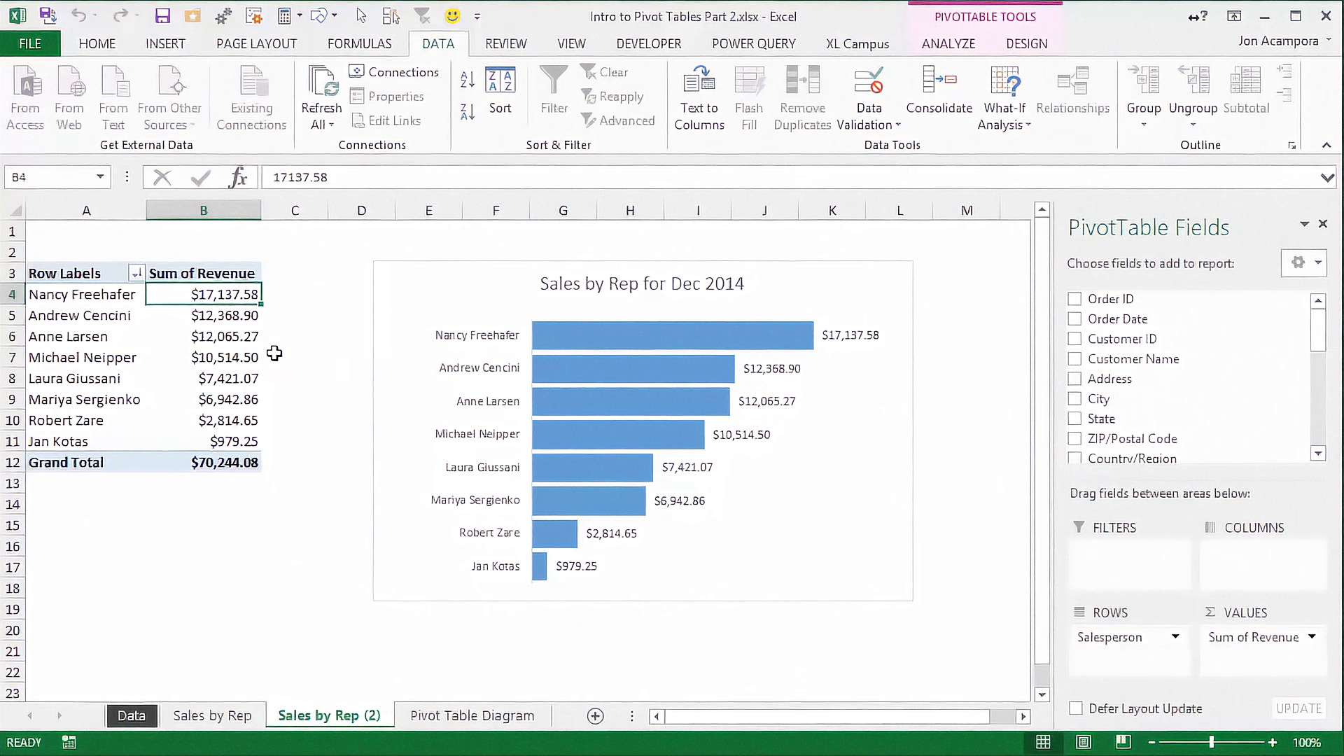
{"action": "left_click_drag", "start_coordinate": [1087, 640], "coordinate": [945, 628]}
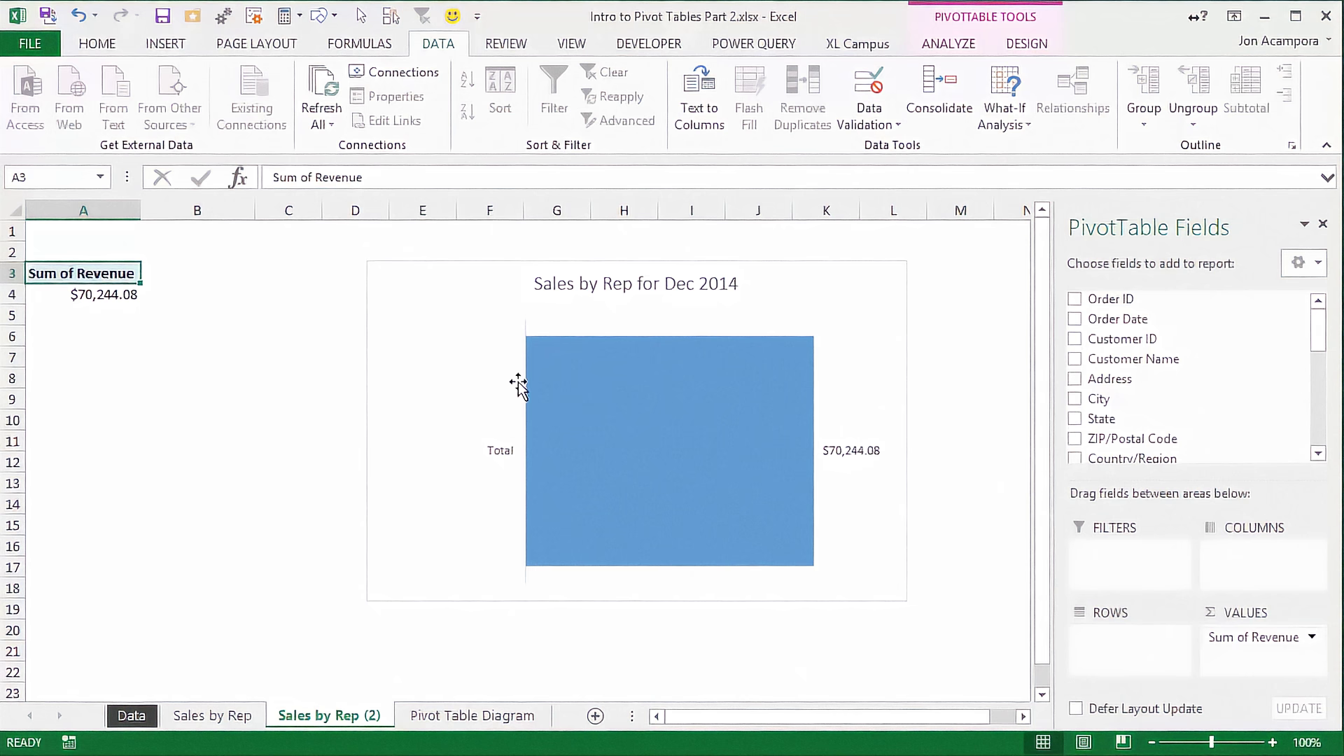
{"action": "scroll", "coordinate": [1232, 371], "scroll_direction": "down", "scroll_amount": 4}
{"action": "scroll", "coordinate": [1304, 390], "scroll_direction": "down", "scroll_amount": 3}
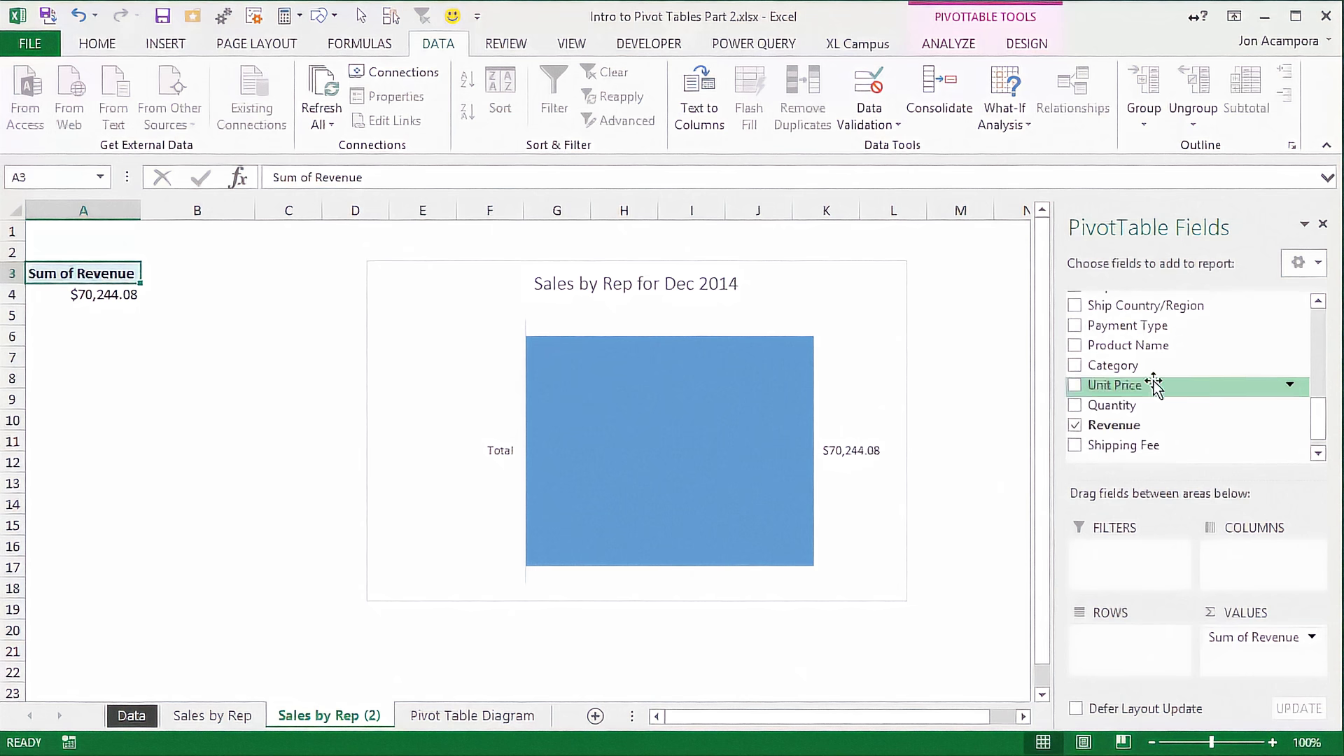
{"action": "left_click_drag", "start_coordinate": [1108, 375], "coordinate": [1121, 648]}
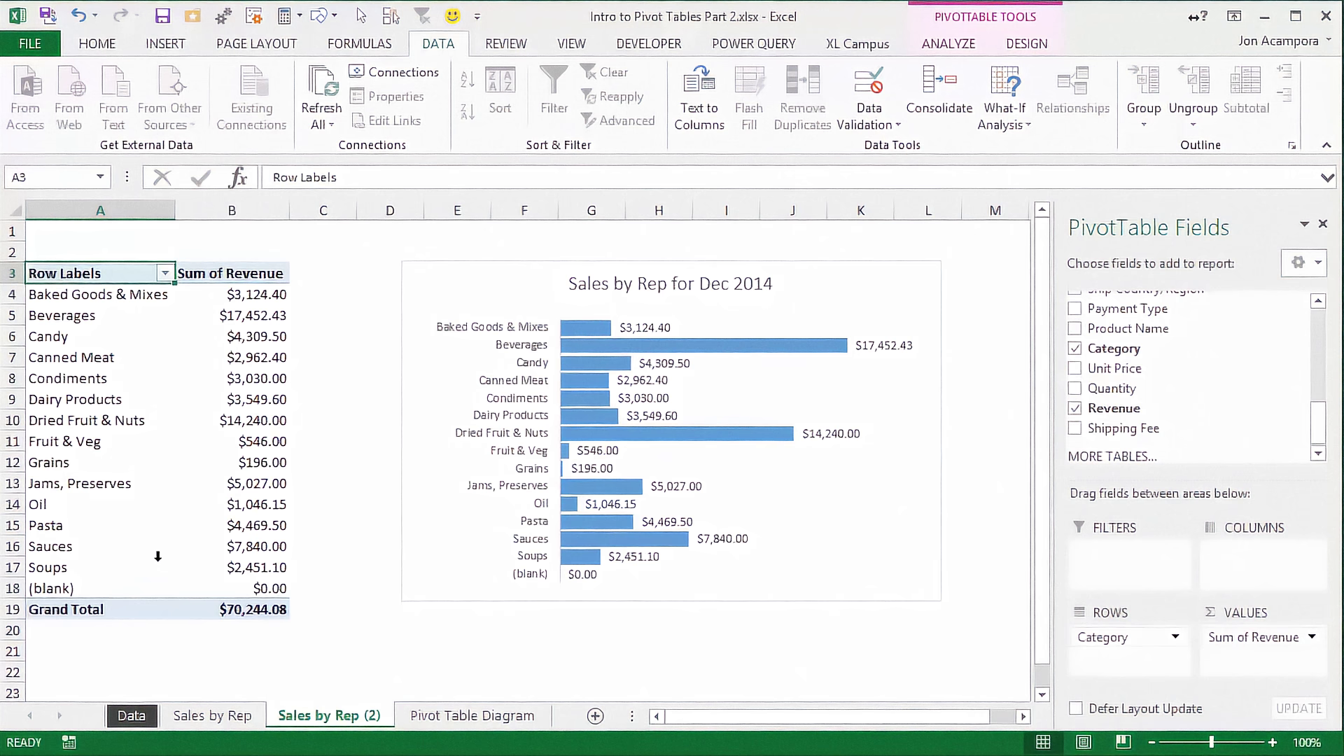
Sort the pivot table's categories by Sum of Revenue from largest to smallest.
{"action": "right_click", "coordinate": [238, 296]}
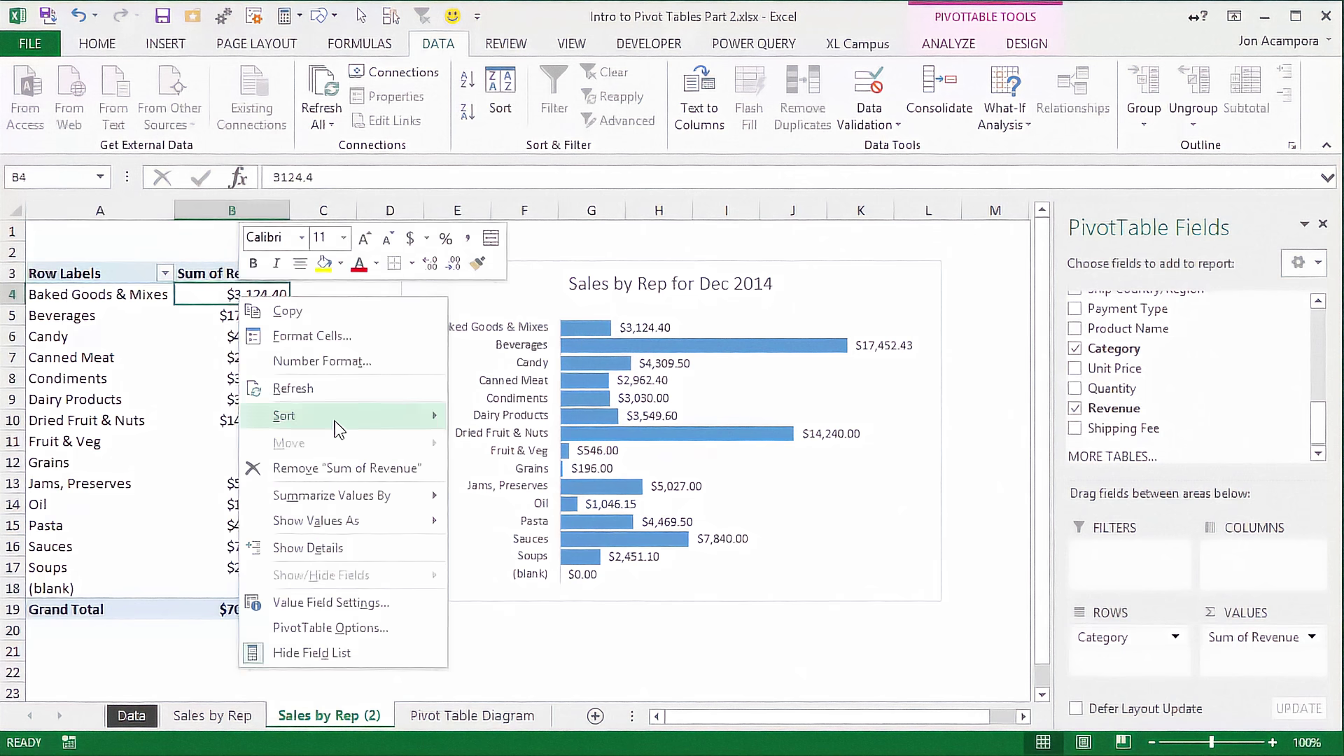
{"action": "mouse_move", "coordinate": [397, 423]}
{"action": "left_click", "coordinate": [468, 443]}
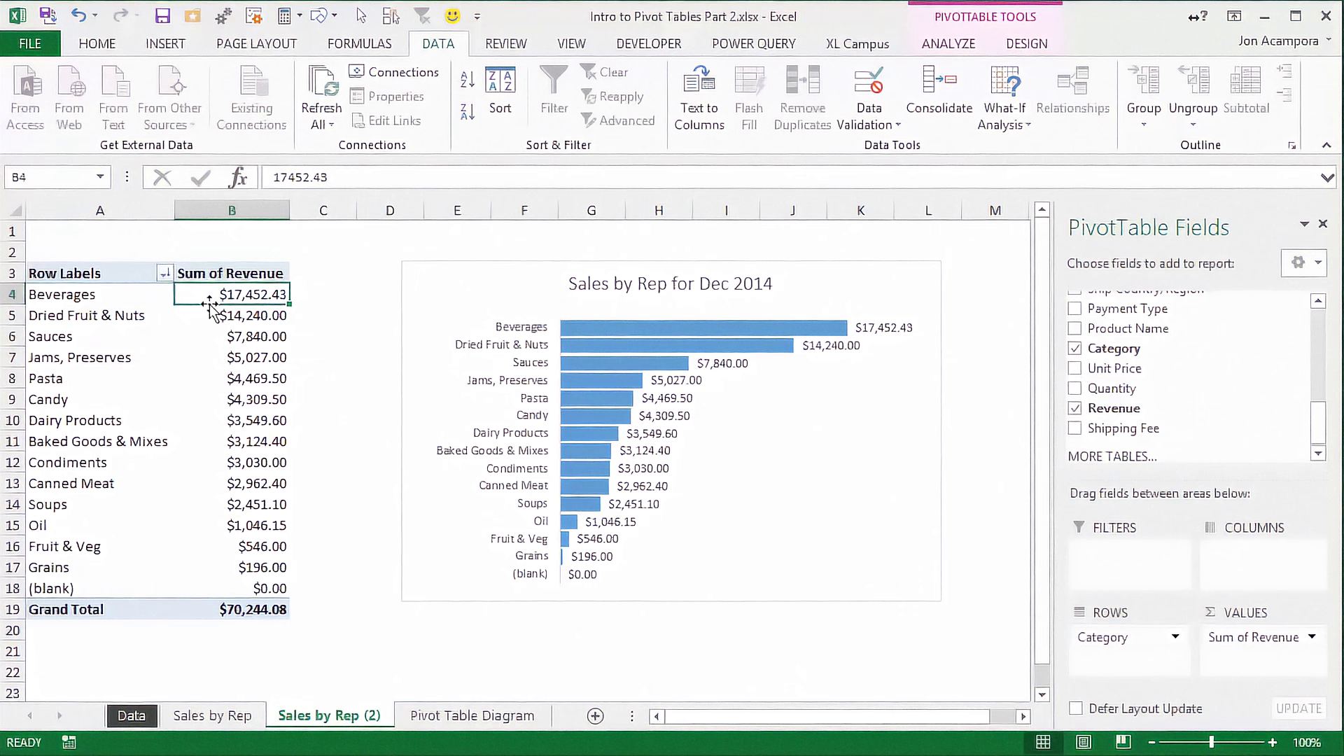
Apply a Top 10 value filter to the categories, showing the top 10 items by Sum of Revenue.
{"action": "left_click", "coordinate": [166, 274]}
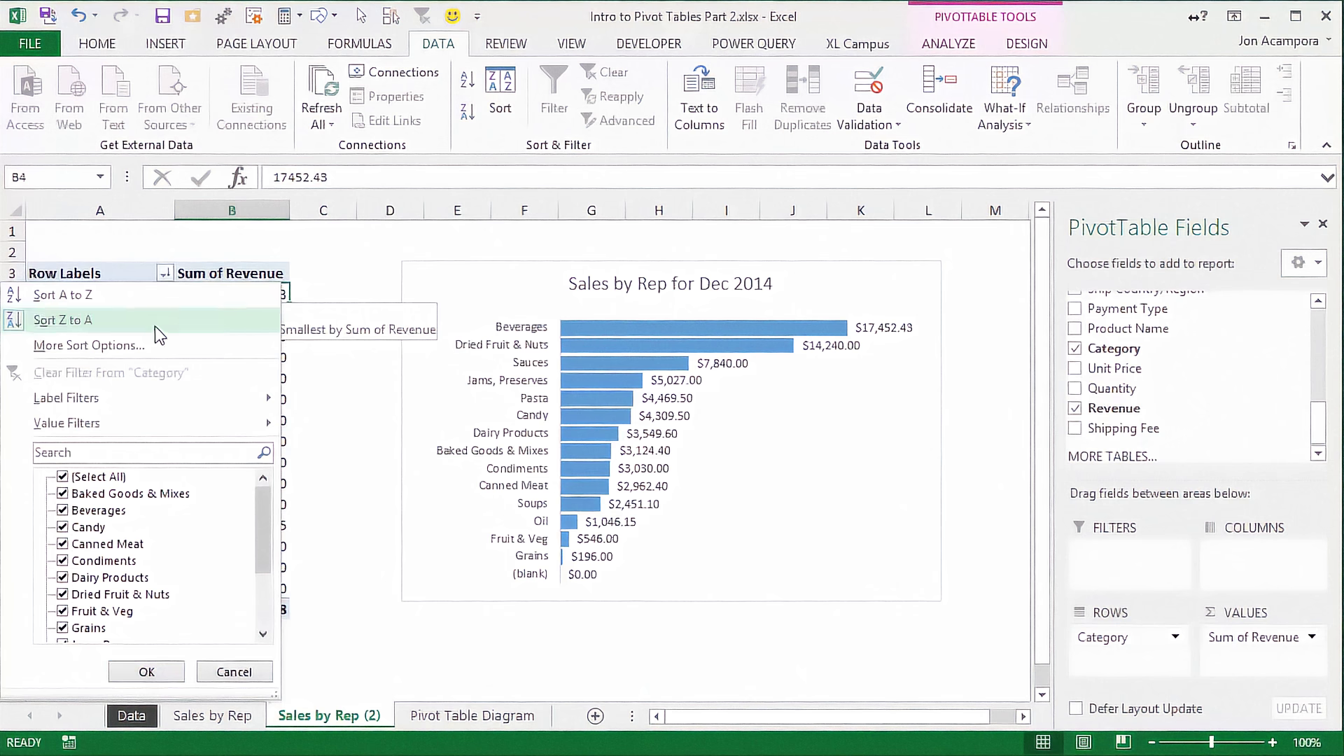
{"action": "mouse_move", "coordinate": [167, 426]}
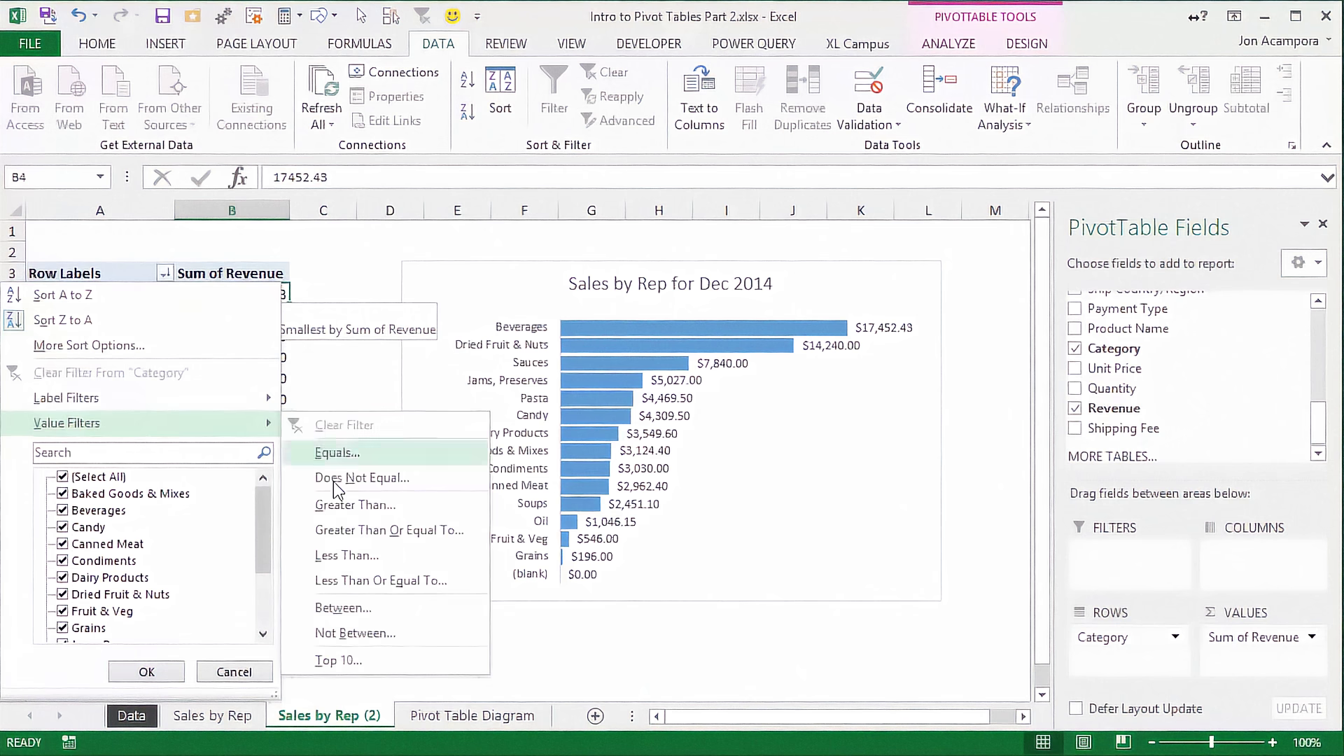
{"action": "left_click", "coordinate": [329, 661]}
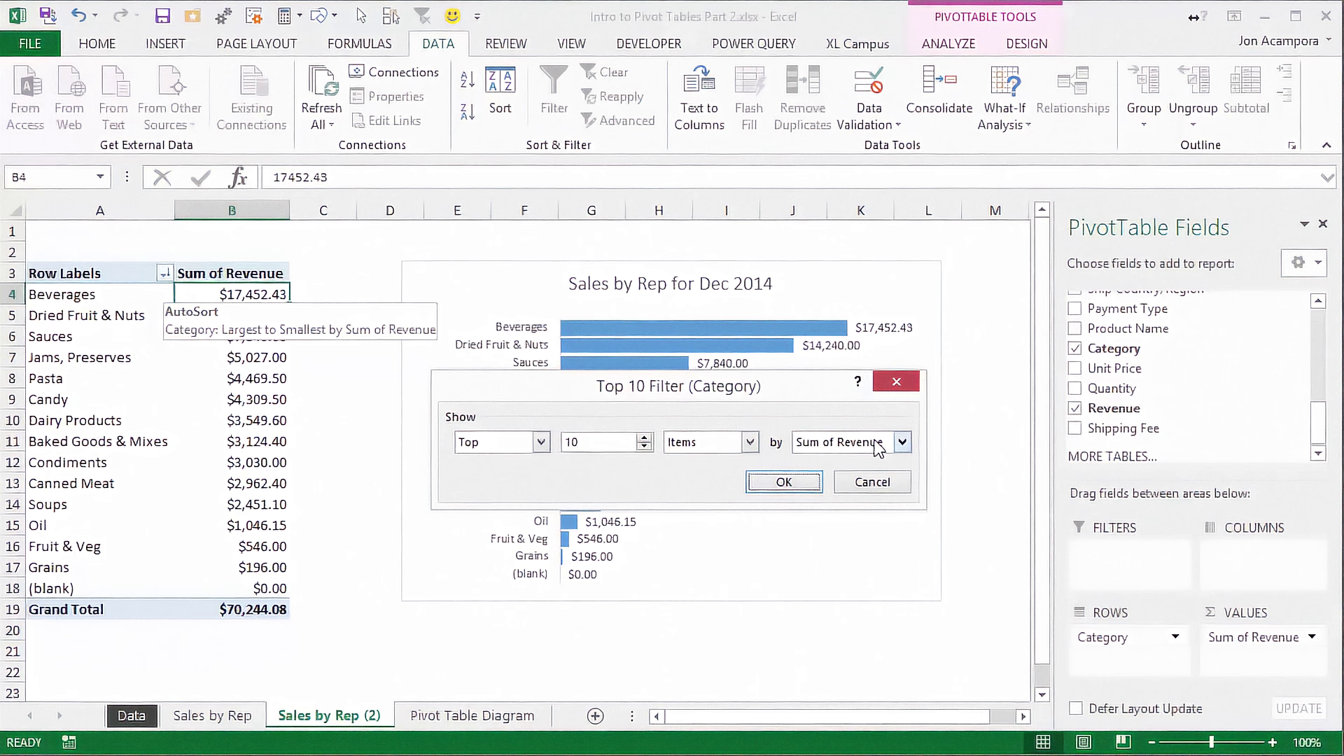
{"action": "left_click", "coordinate": [783, 487]}
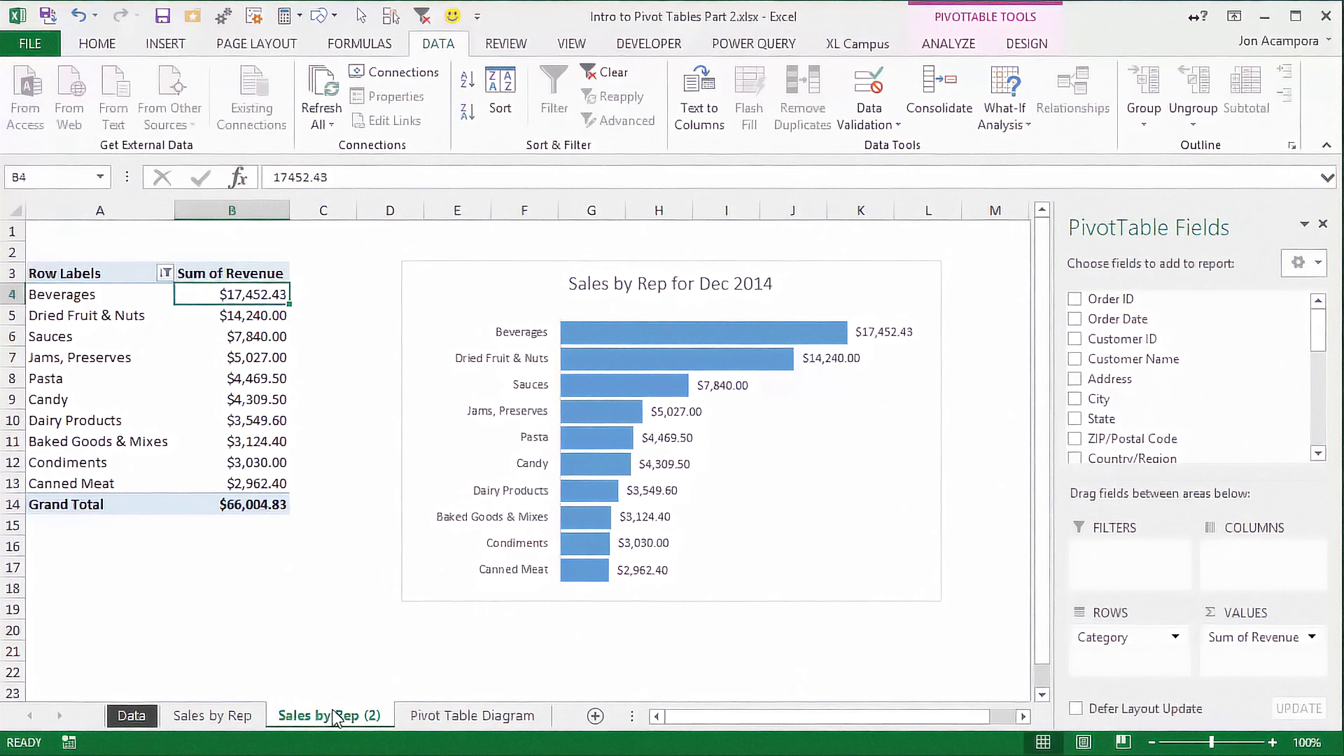
Duplicate the Sales by Rep (2) sheet after itself and clear the Category filter in the copy's pivot table.
{"action": "left_click_drag", "start_coordinate": [335, 717], "coordinate": [415, 700]}
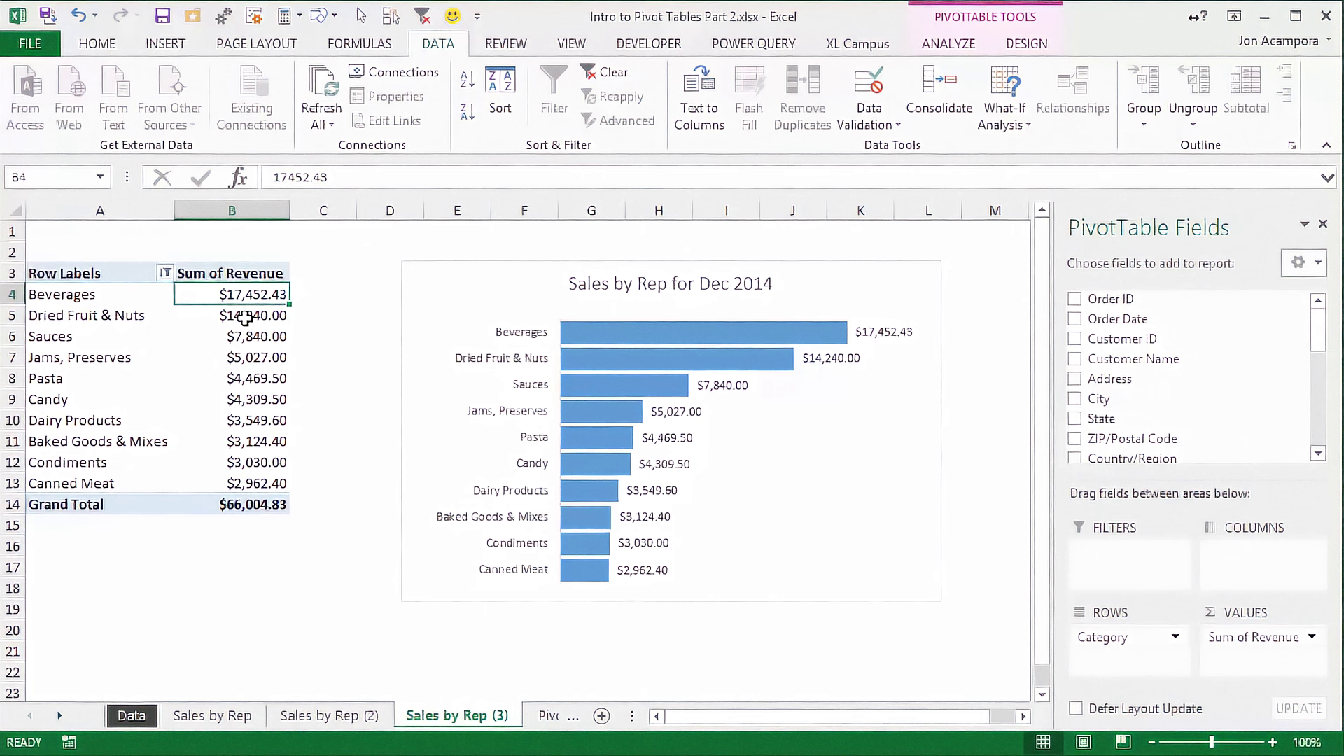
{"action": "mouse_move", "coordinate": [238, 294]}
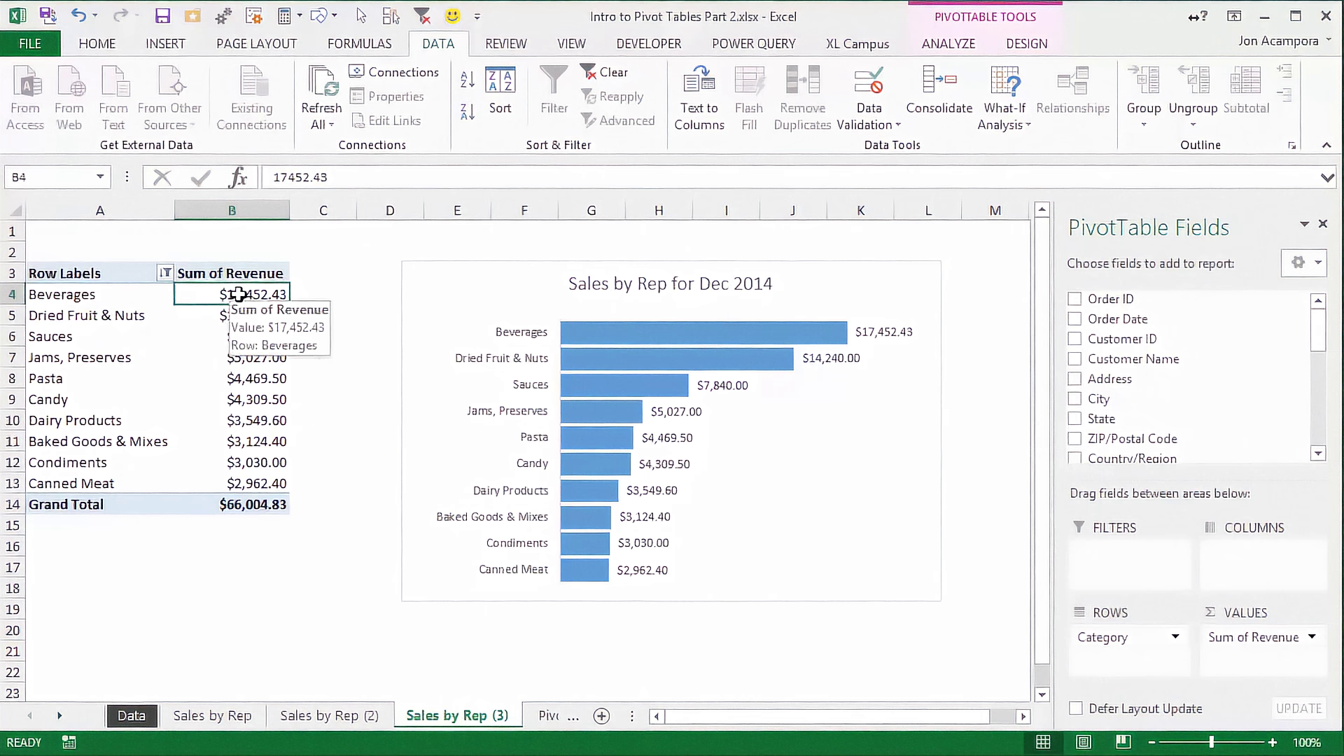
{"action": "left_click", "coordinate": [167, 274]}
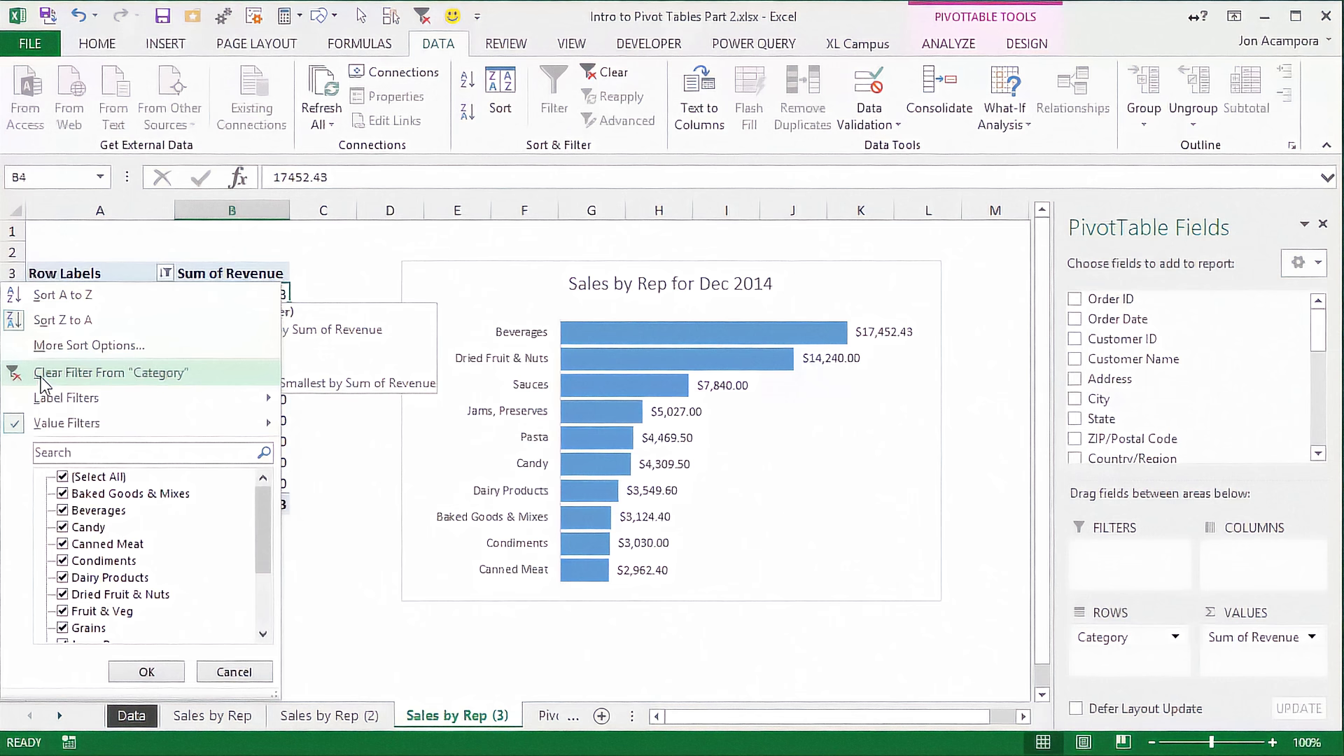
{"action": "left_click", "coordinate": [60, 374]}
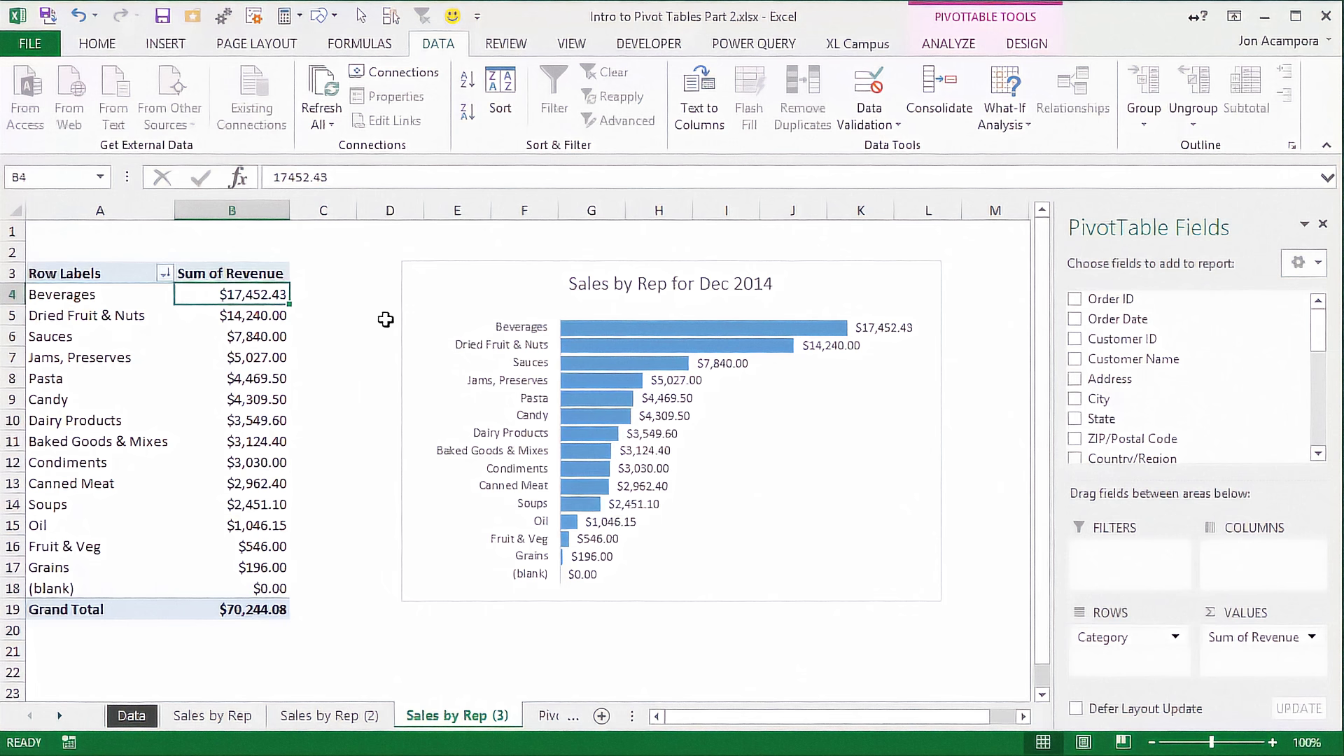
Move the chart farther right, away from the pivot table, and add the Unit Price field to the values.
{"action": "left_click_drag", "start_coordinate": [438, 264], "coordinate": [815, 280]}
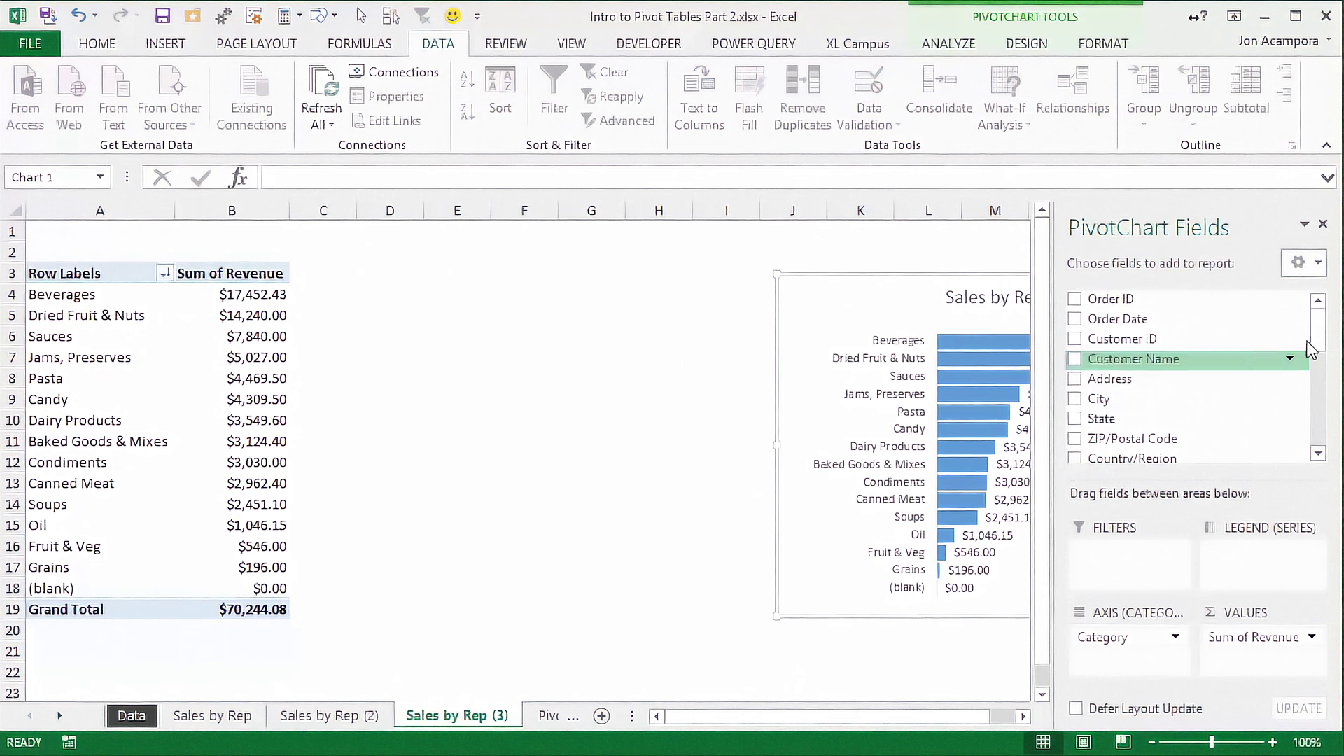
{"action": "left_click_drag", "start_coordinate": [1318, 336], "coordinate": [1316, 450]}
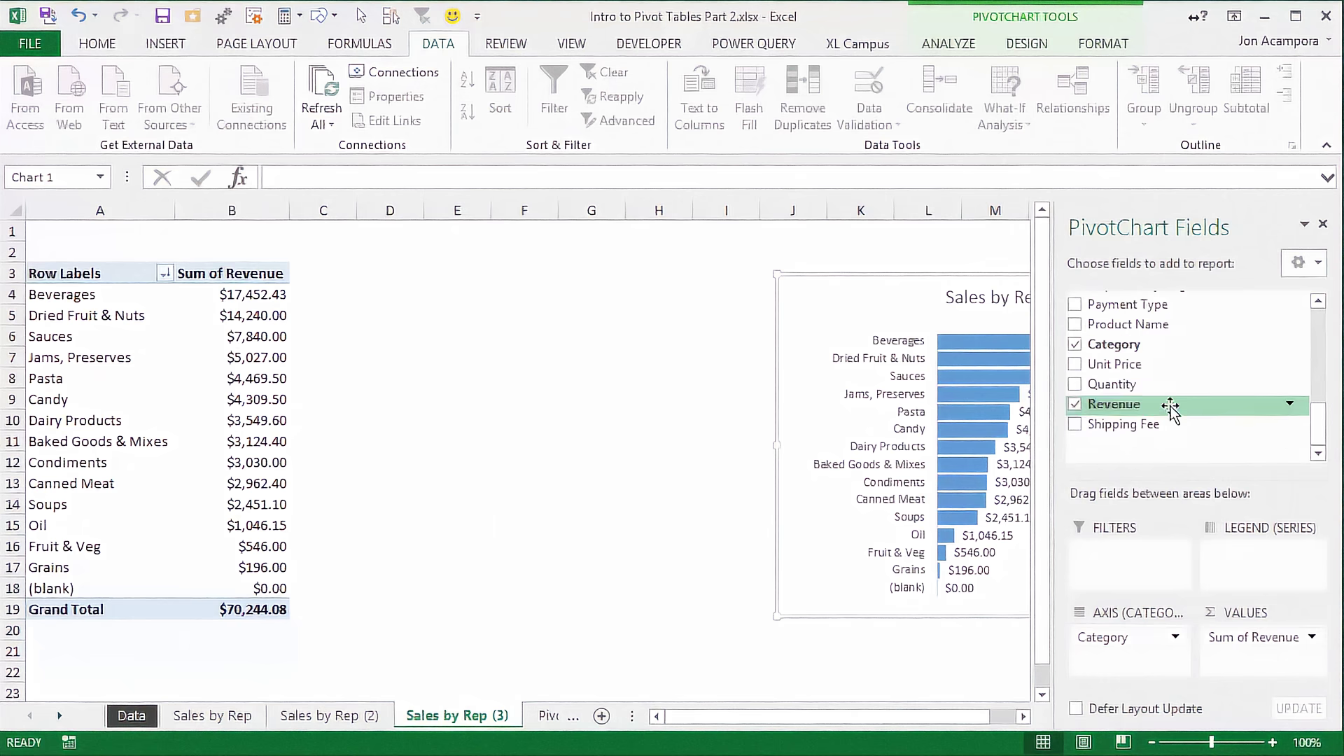
{"action": "left_click_drag", "start_coordinate": [1127, 364], "coordinate": [1250, 654]}
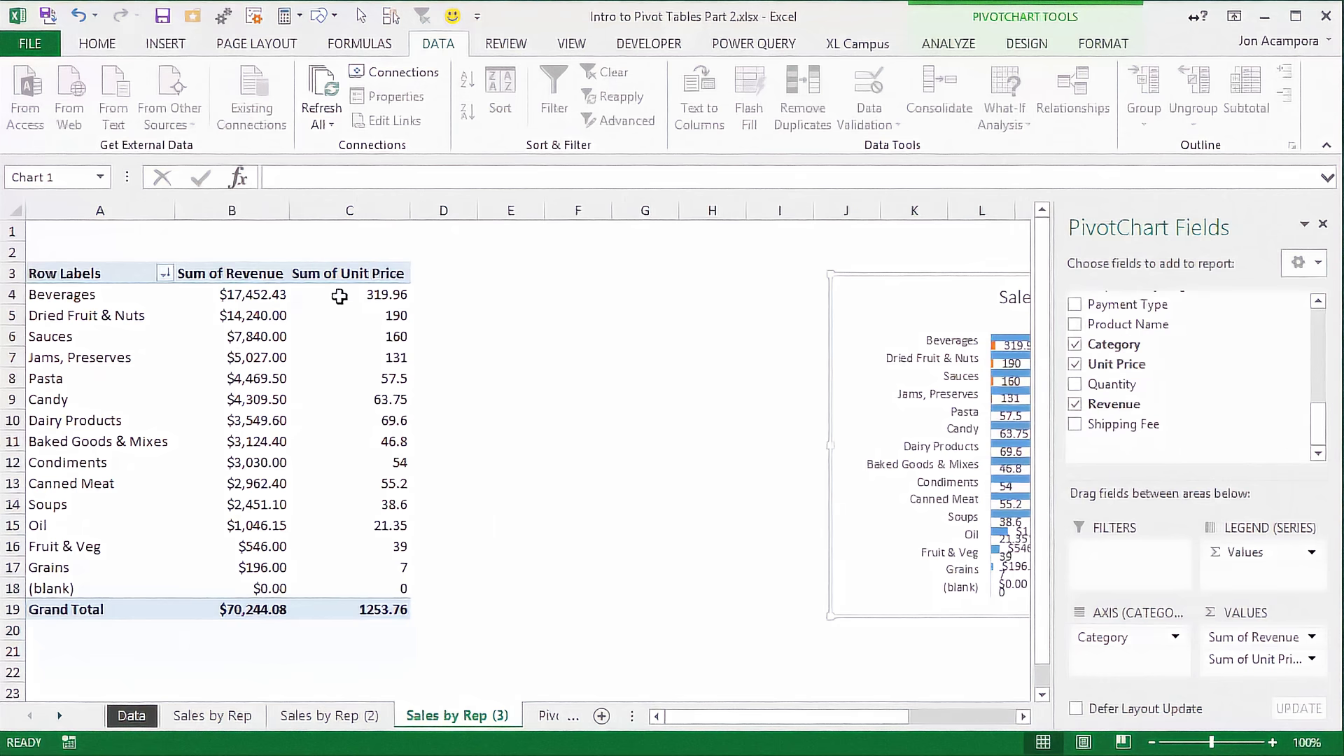
Summarize the Unit Price value field by Average instead of Sum.
{"action": "mouse_move", "coordinate": [344, 299]}
{"action": "right_click", "coordinate": [356, 294]}
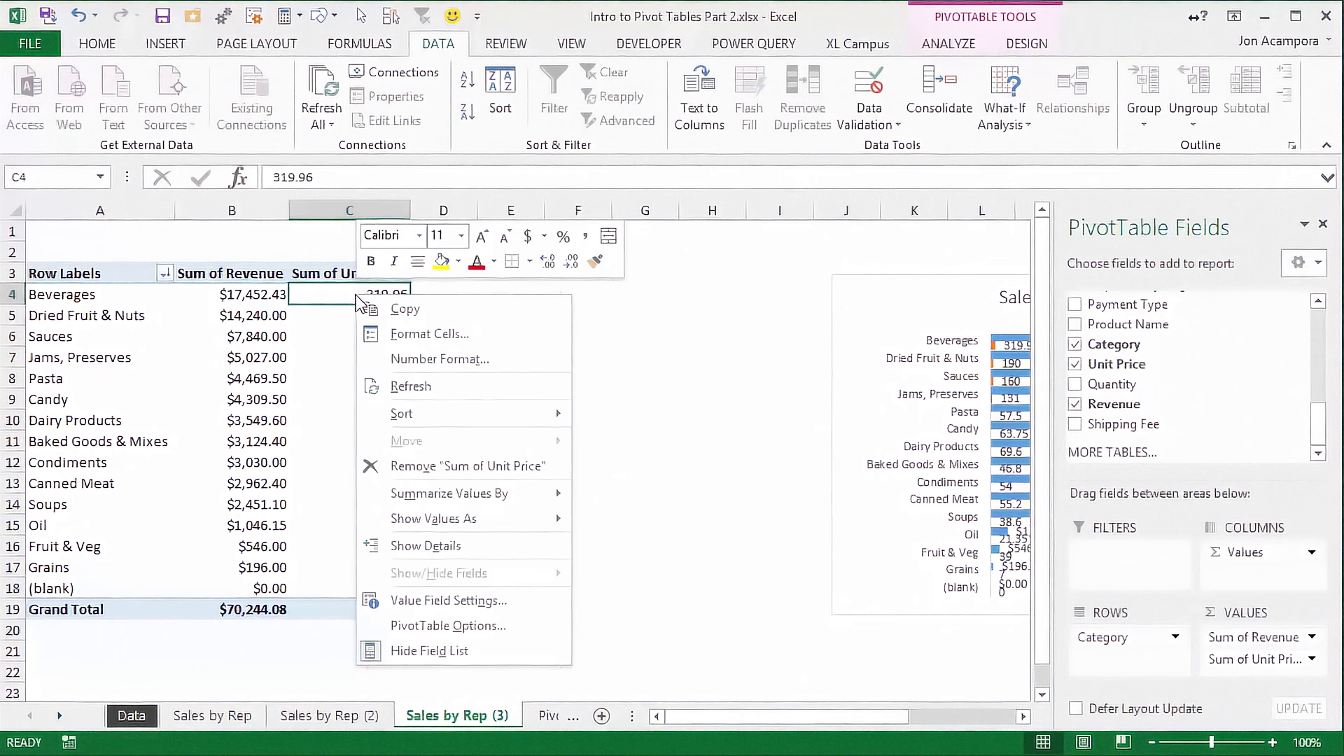
{"action": "left_click", "coordinate": [439, 600]}
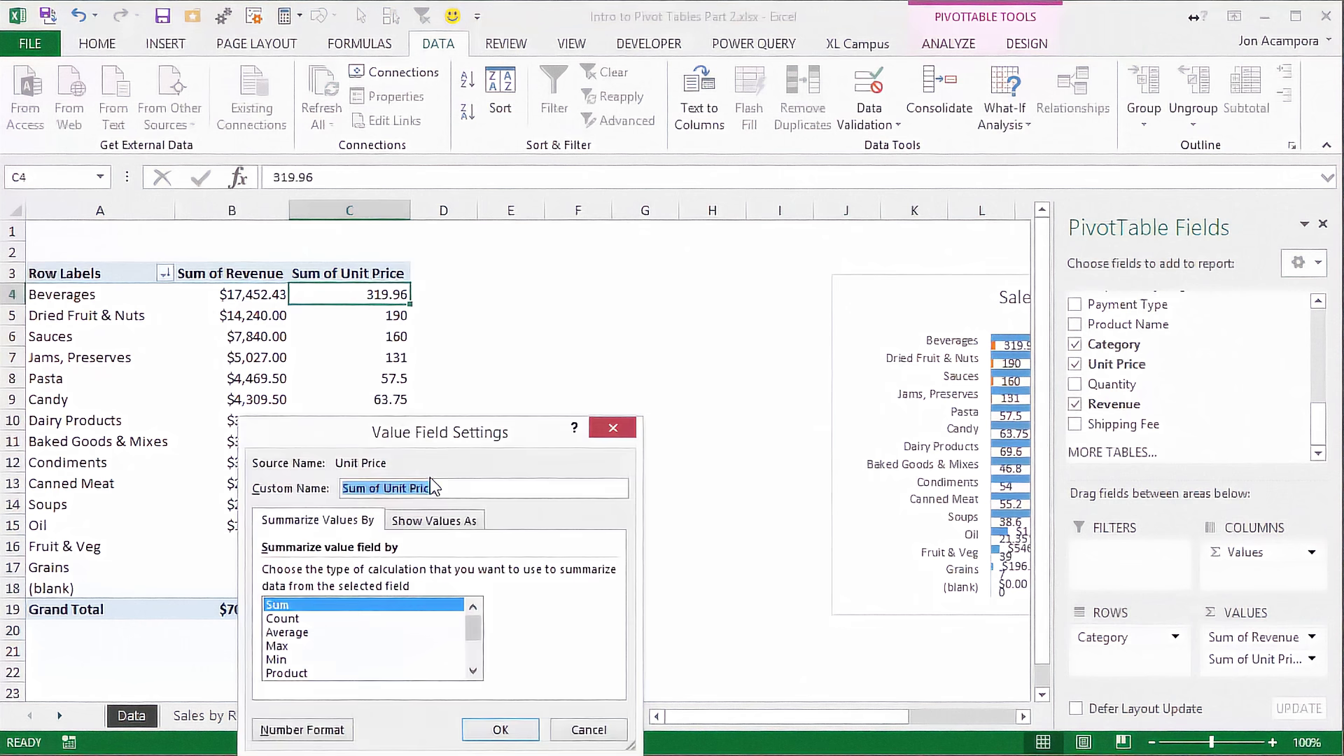
{"action": "left_click", "coordinate": [295, 634]}
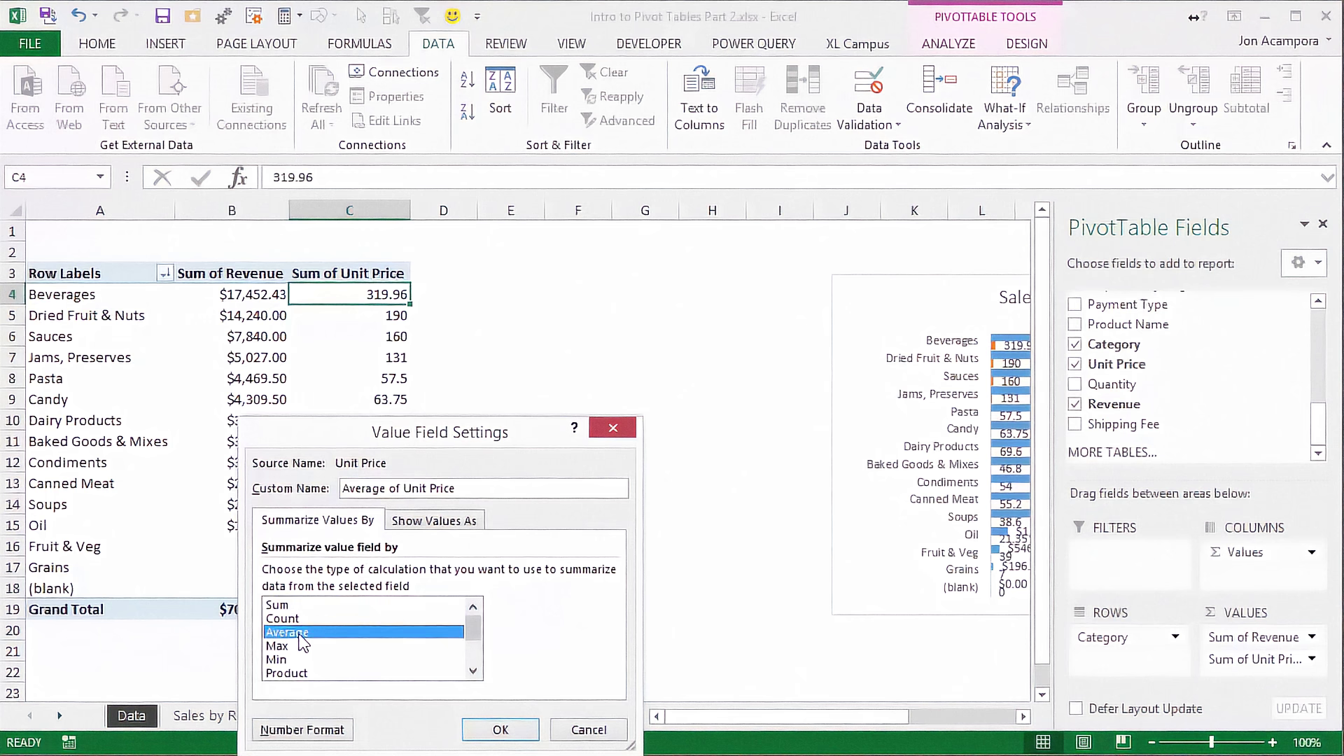
{"action": "left_click", "coordinate": [499, 731]}
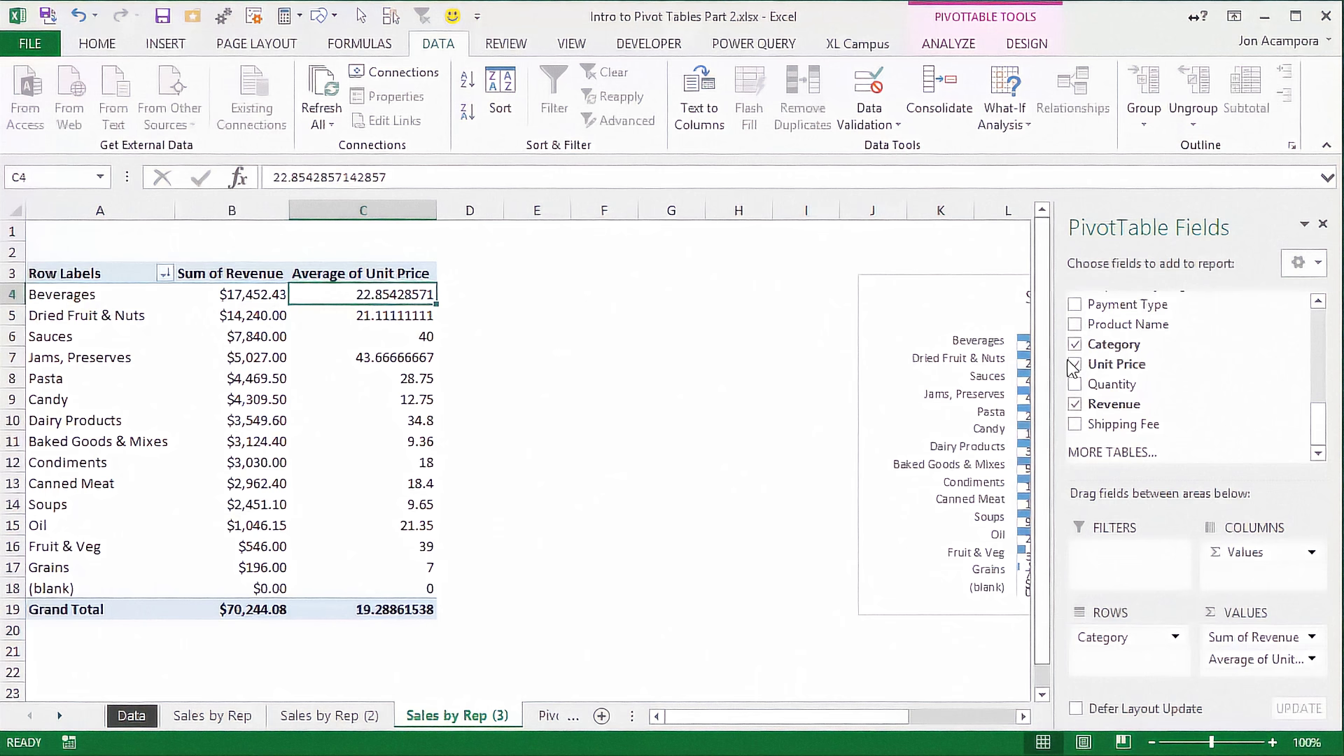
Add the Quantity field to the pivot table's values twice and summarize the second instance by Count.
{"action": "left_click_drag", "start_coordinate": [1101, 387], "coordinate": [1258, 673]}
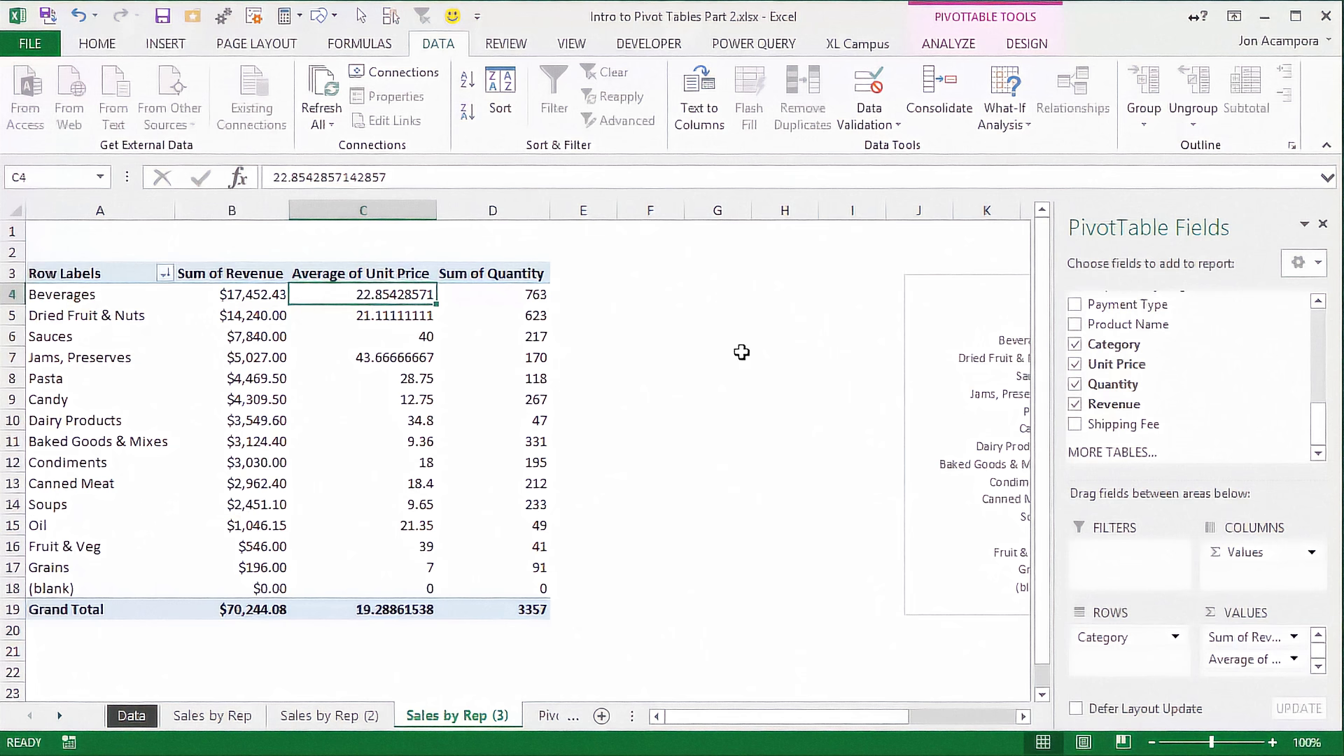
{"action": "mouse_move", "coordinate": [1112, 384]}
{"action": "left_mouse_down"}
{"action": "mouse_move", "coordinate": [1198, 599]}
{"action": "mouse_move", "coordinate": [1257, 669]}
{"action": "left_mouse_up"}
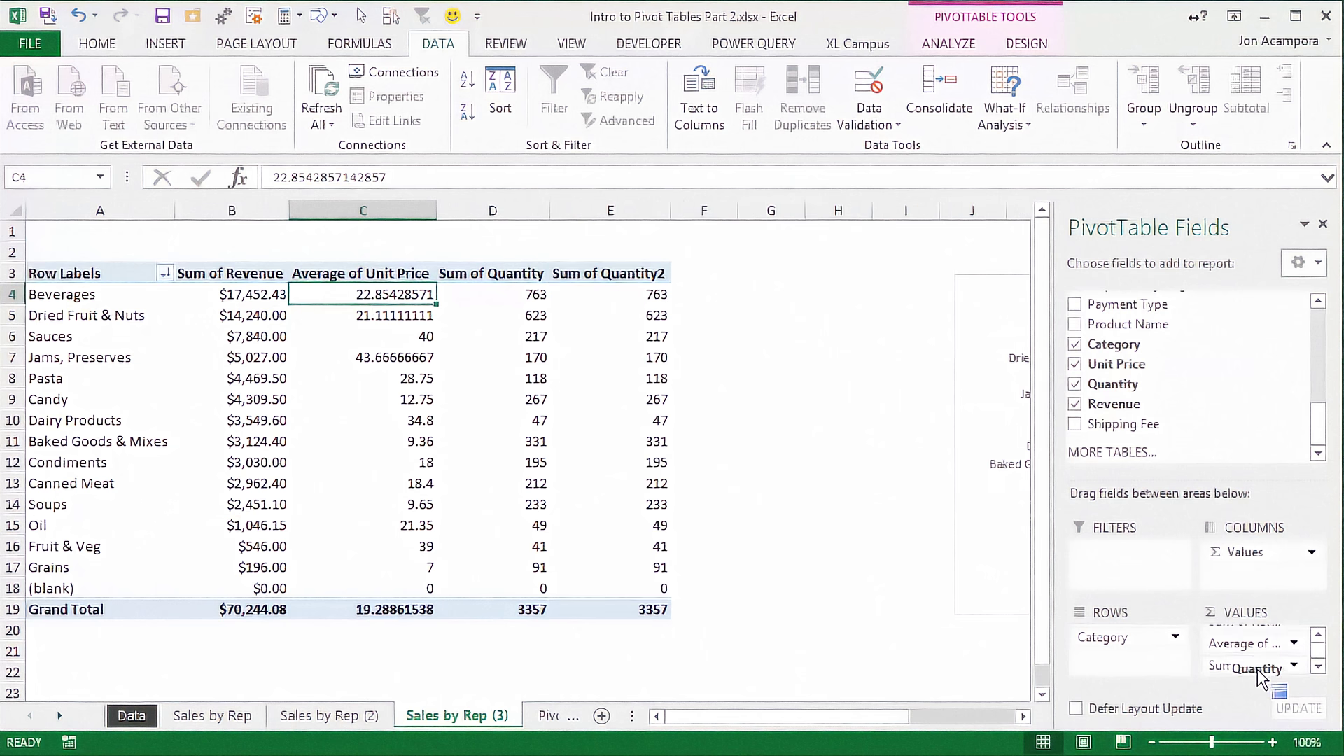
{"action": "right_click", "coordinate": [630, 294]}
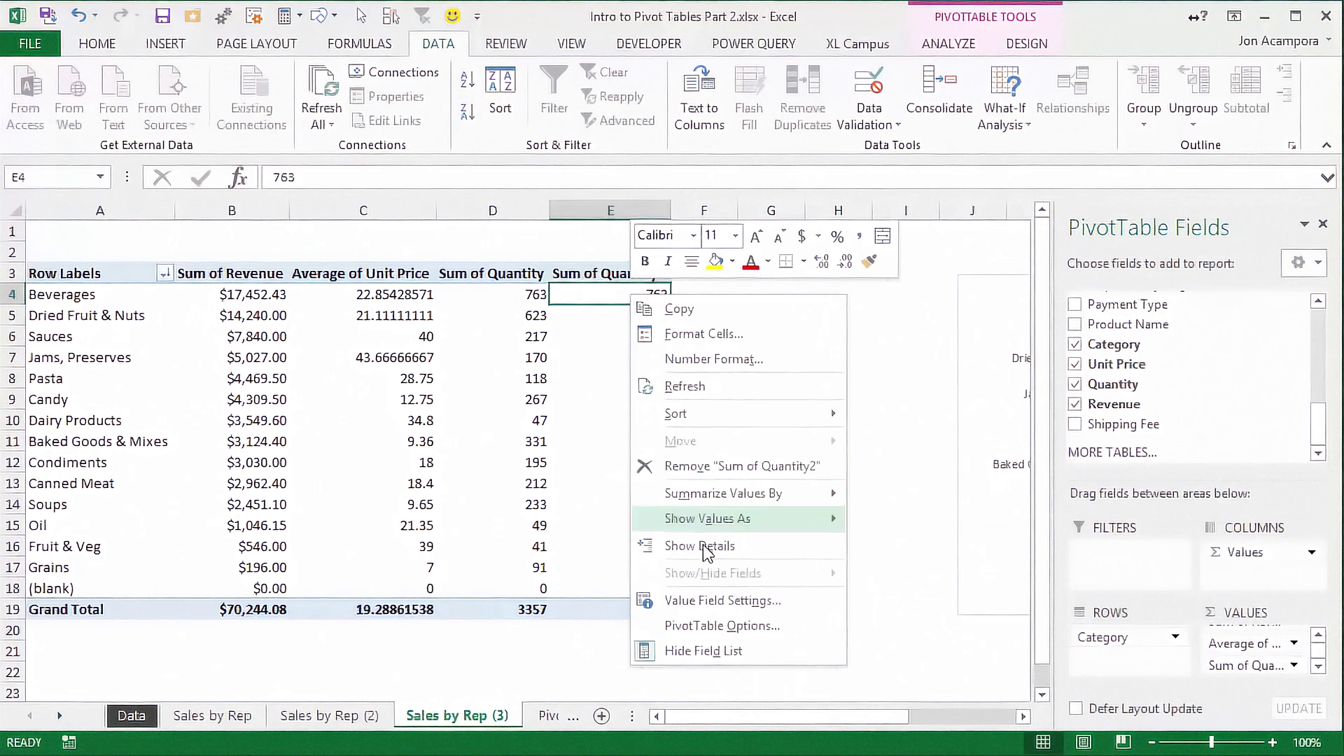
{"action": "left_click", "coordinate": [709, 600]}
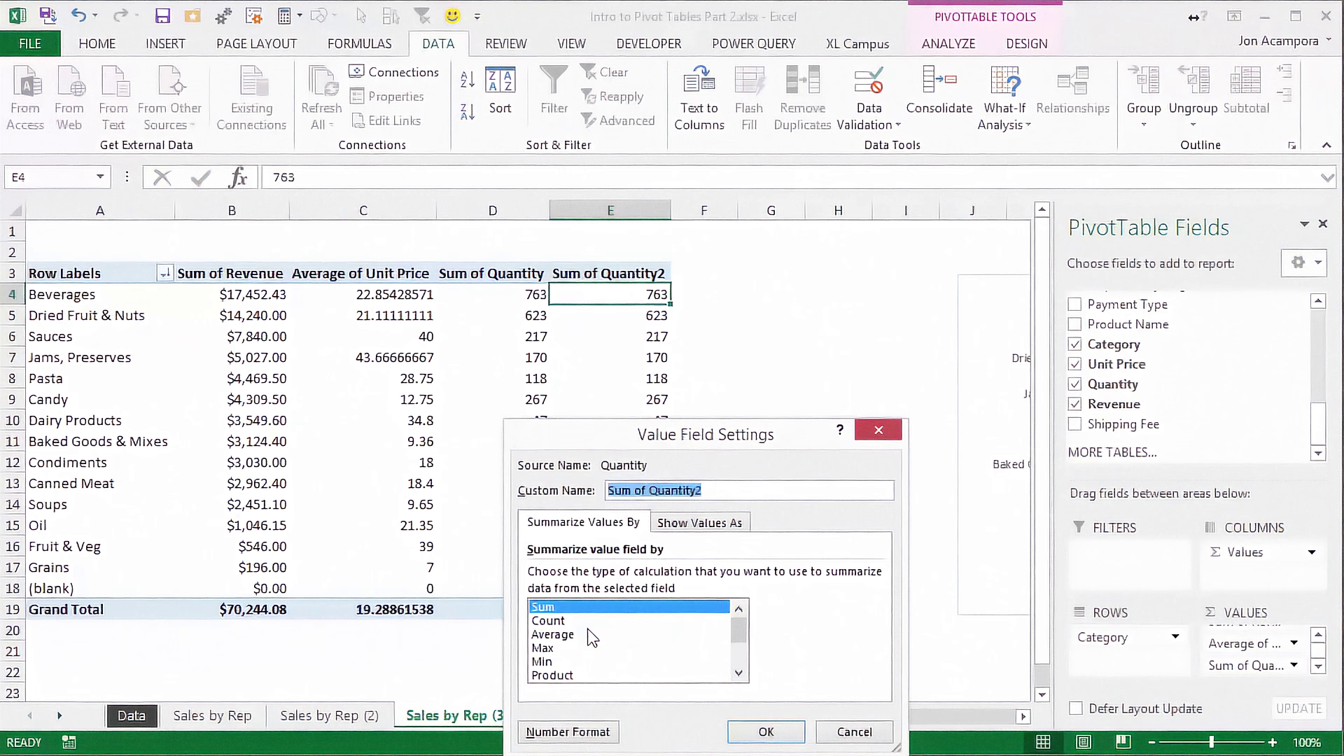
{"action": "left_click", "coordinate": [550, 620]}
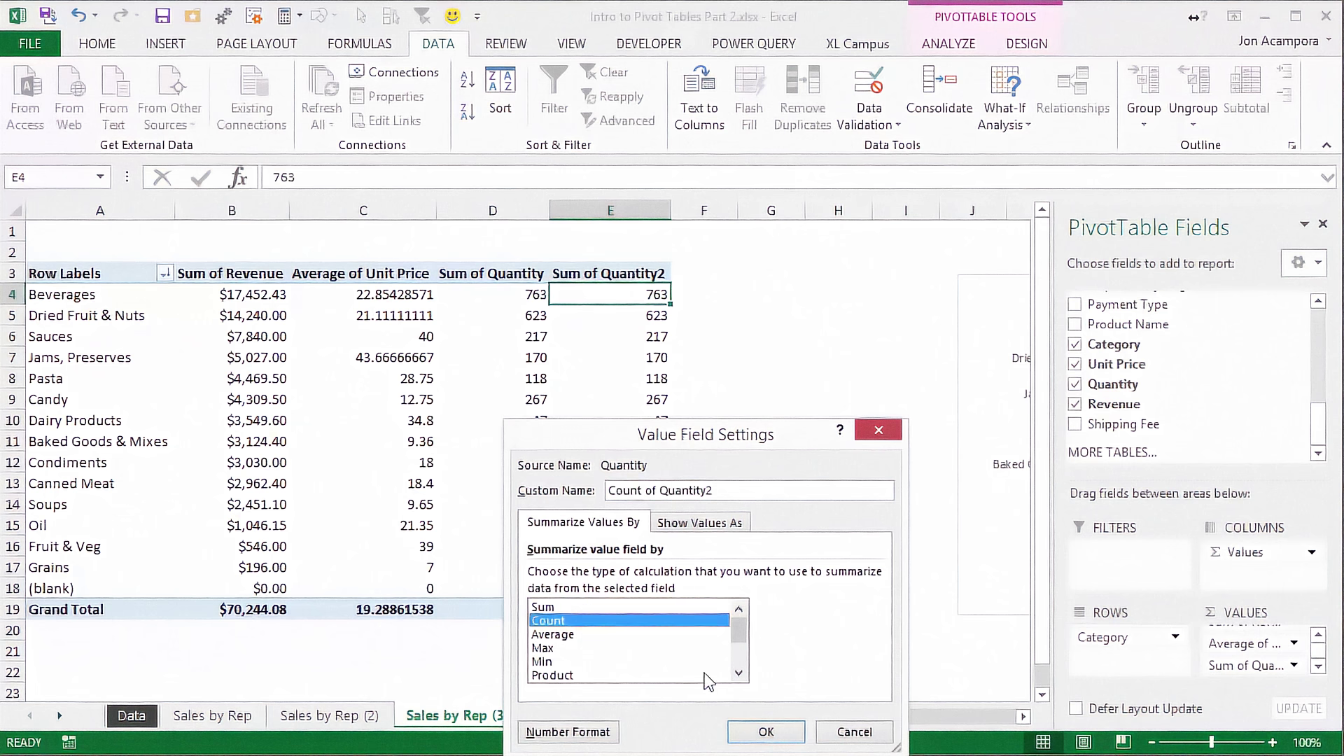
{"action": "left_click", "coordinate": [763, 731]}
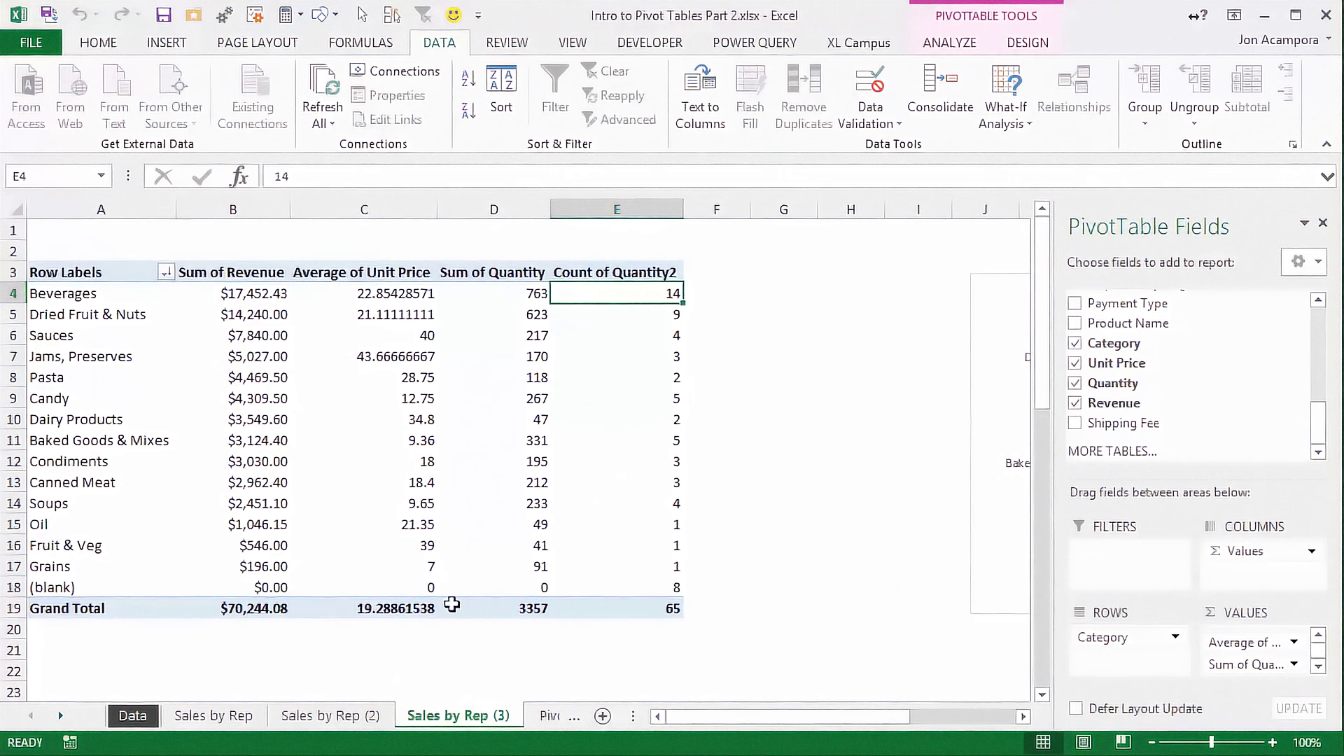
Filter the Data sheet's Category column to blanks only and select the blank Category cells.
{"action": "left_click", "coordinate": [133, 716]}
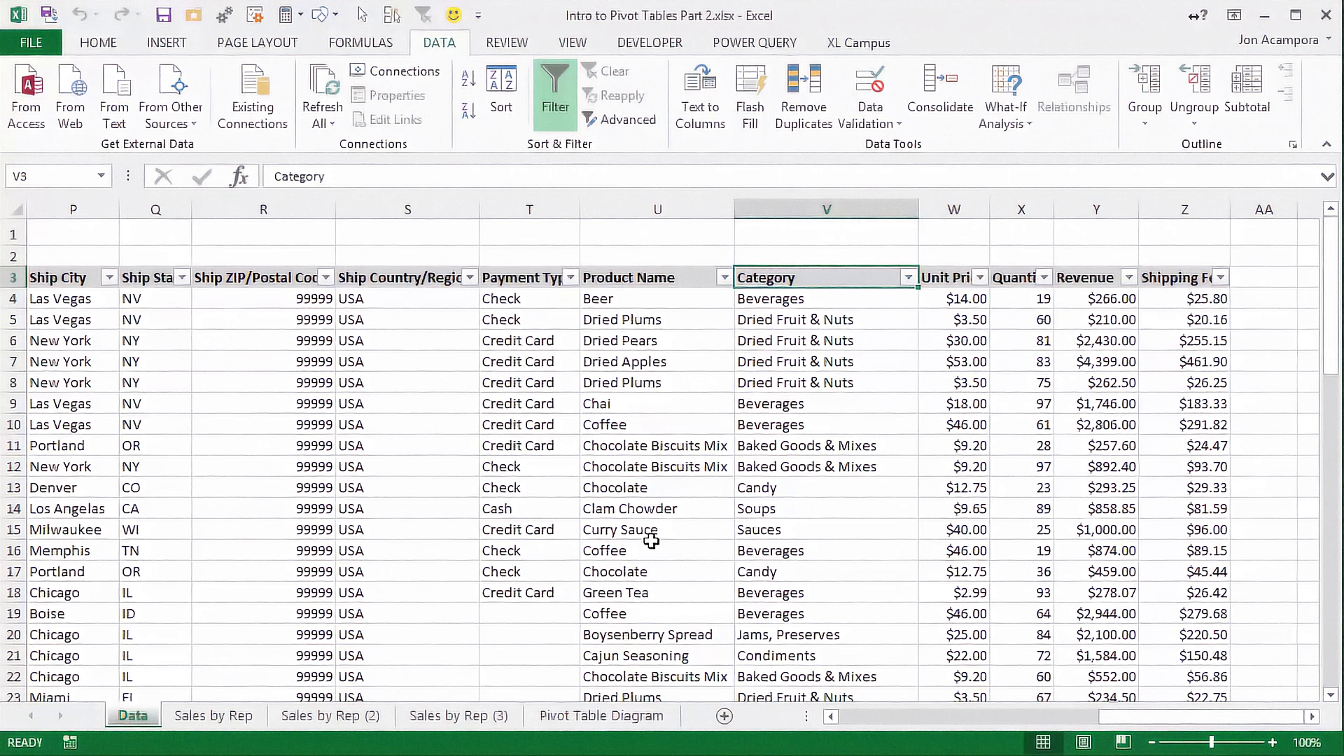
{"action": "left_click", "coordinate": [909, 279]}
{"action": "left_click", "coordinate": [699, 482]}
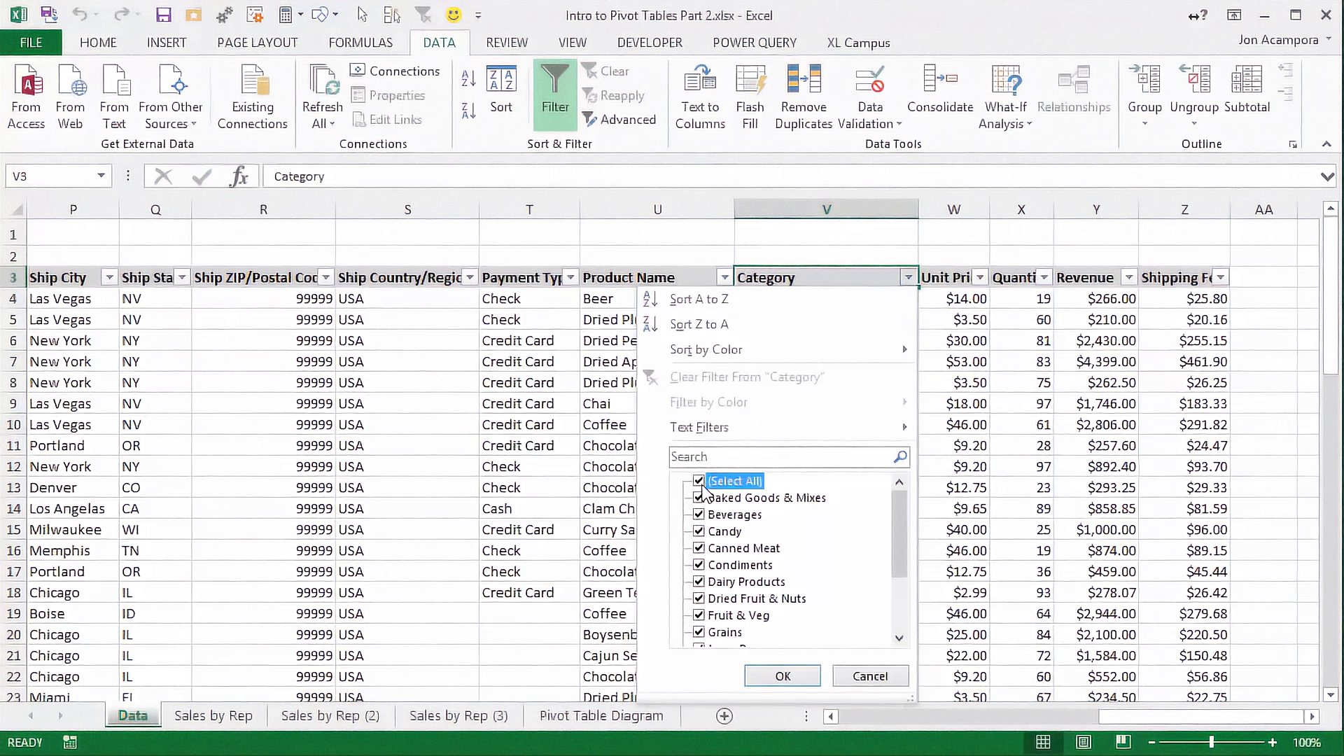
{"action": "scroll", "coordinate": [898, 579], "scroll_direction": "down", "scroll_amount": 2}
{"action": "left_click", "coordinate": [722, 634]}
{"action": "left_click", "coordinate": [779, 673]}
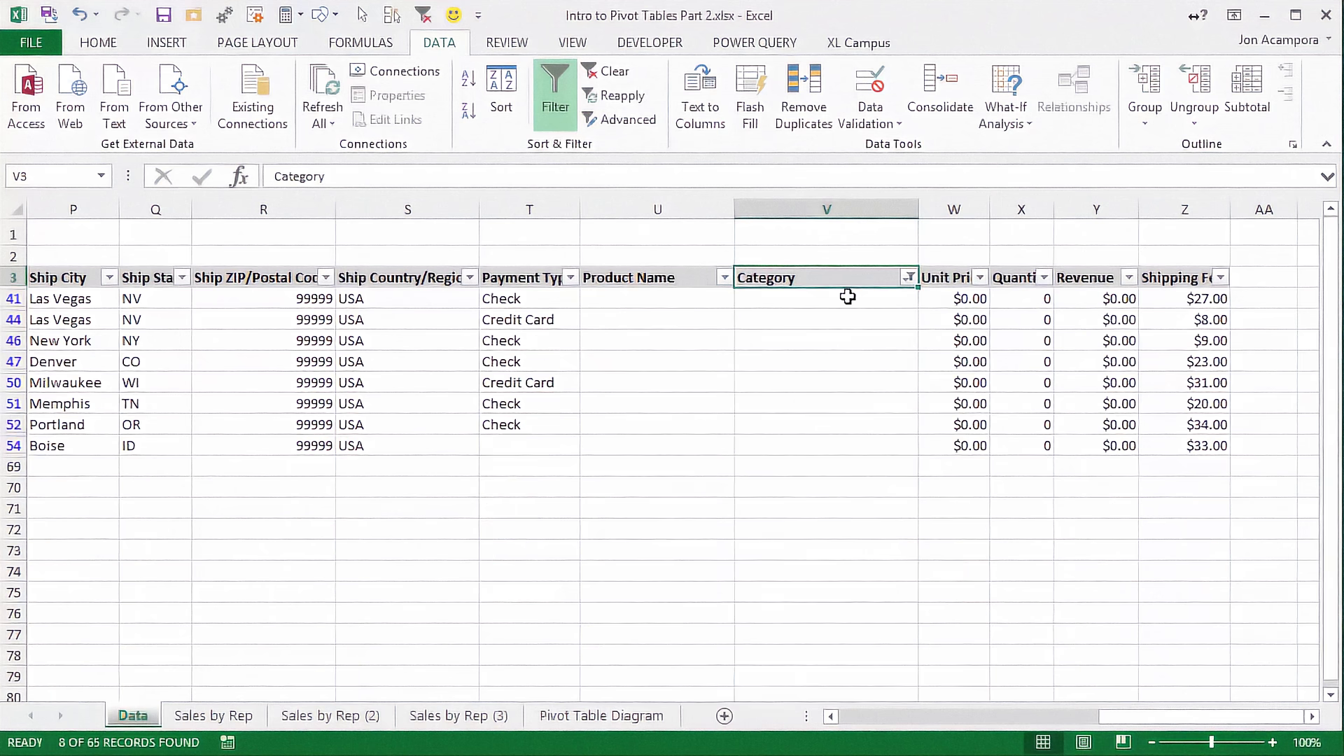
{"action": "left_click_drag", "start_coordinate": [846, 298], "coordinate": [836, 447]}
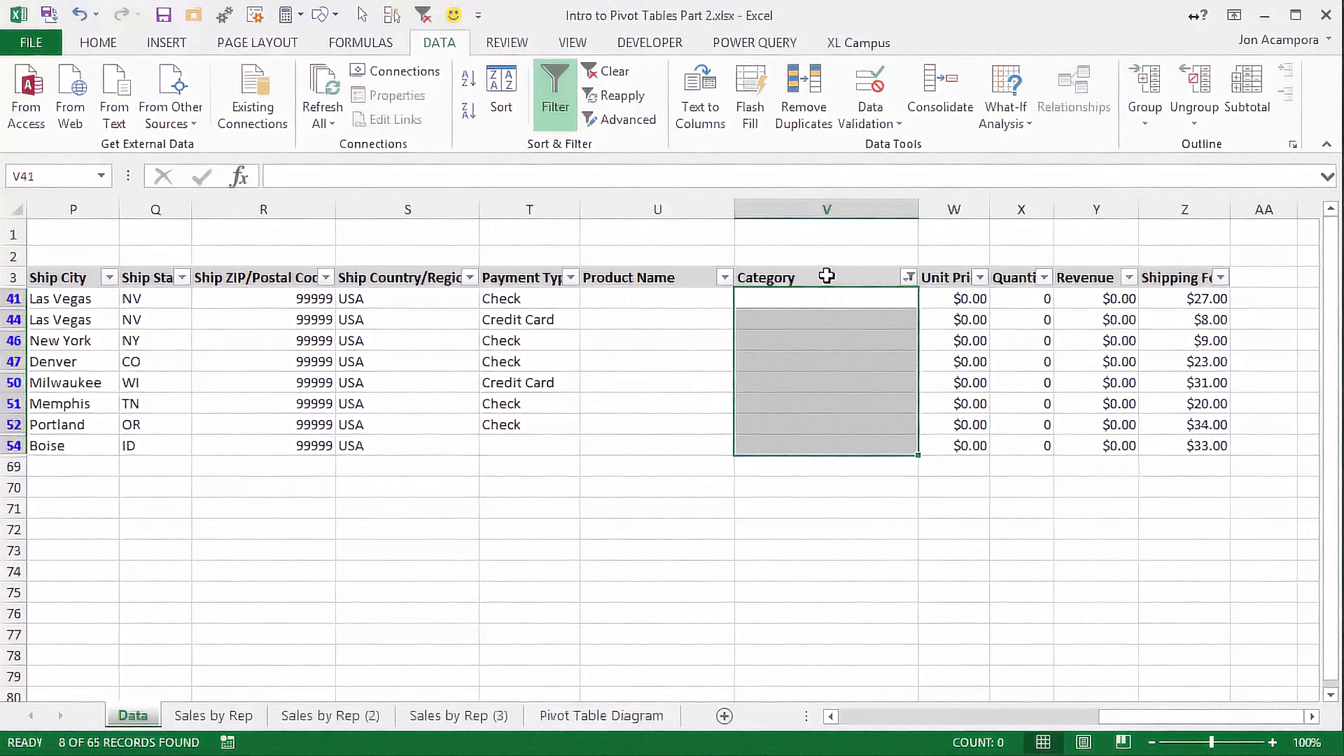
Fill only the visible blank Category cells in the filtered Data sheet with "Shipping Fee".
{"action": "key", "text": "alt+semicolon"}
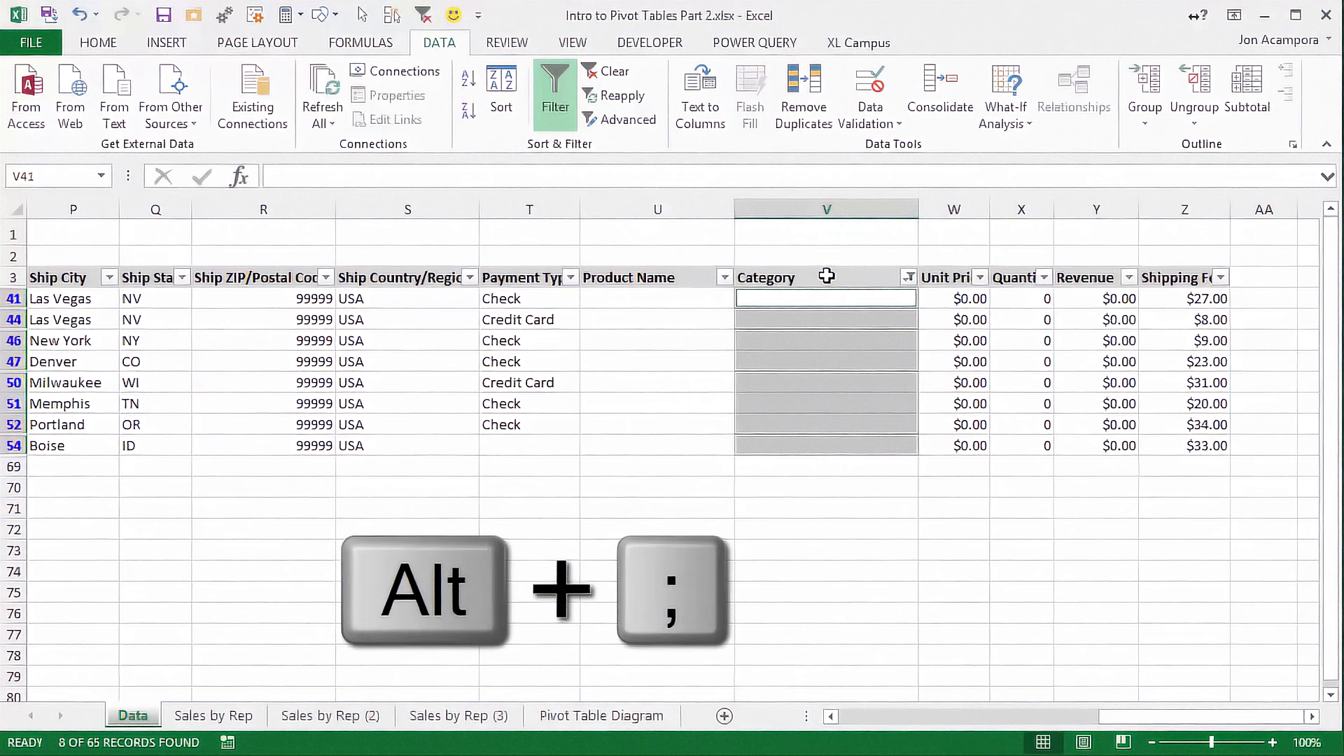
{"action": "type", "text": "Shipping Fee"}
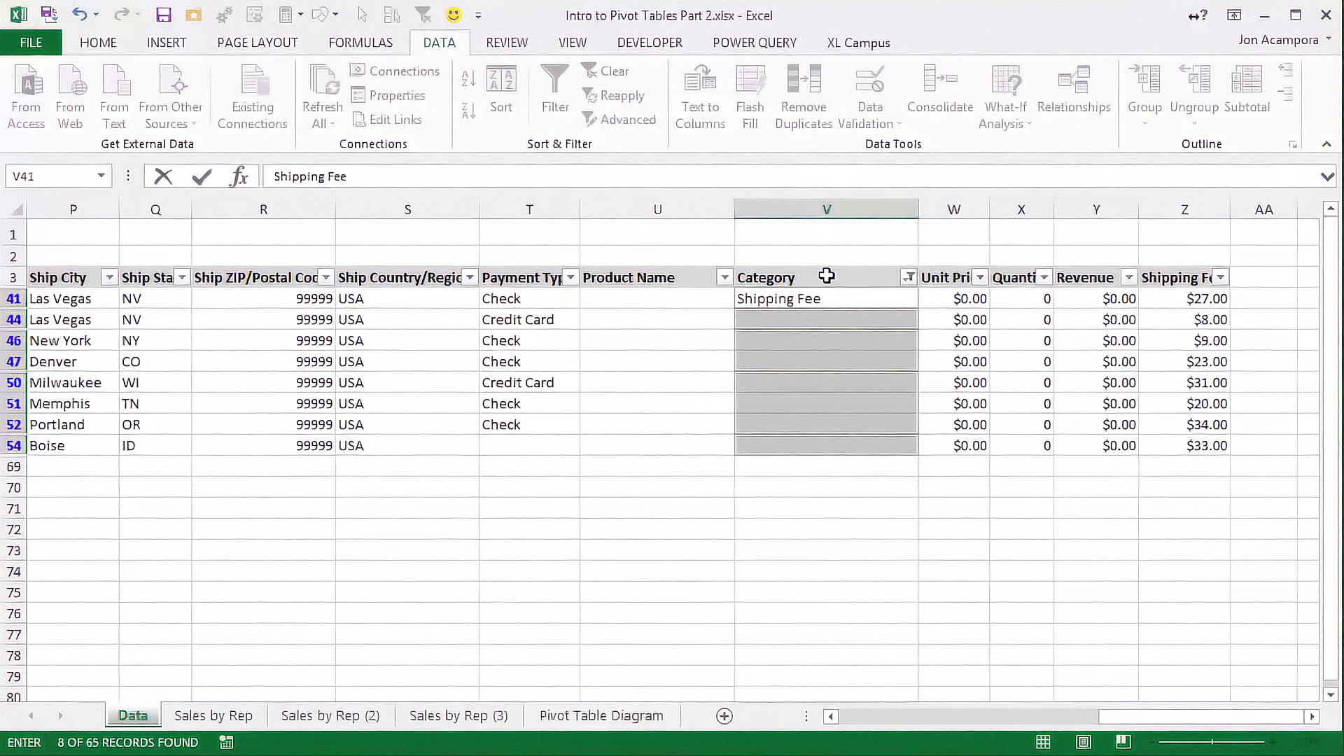
{"action": "key", "text": "ctrl+Return"}
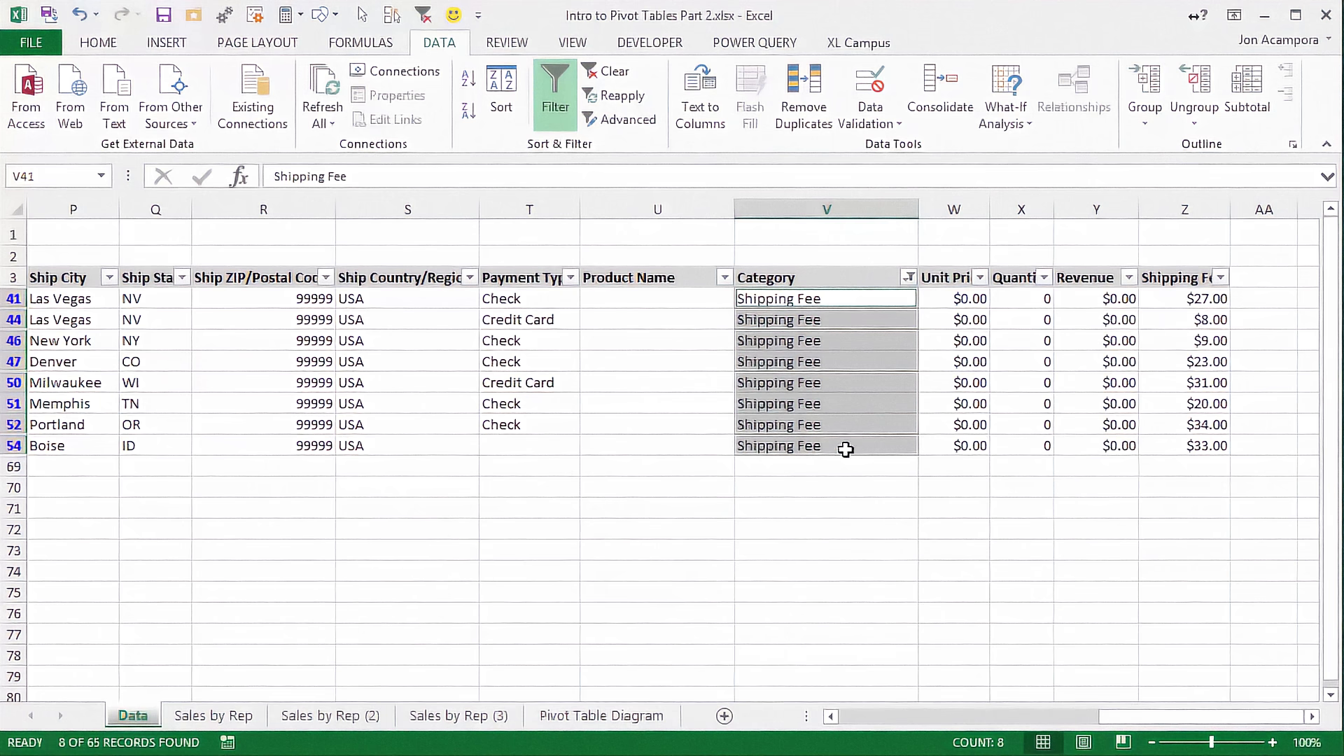
Refresh the pivot table on the Sales by Rep (3) sheet to pick up the filled-in categories.
{"action": "left_click", "coordinate": [482, 721]}
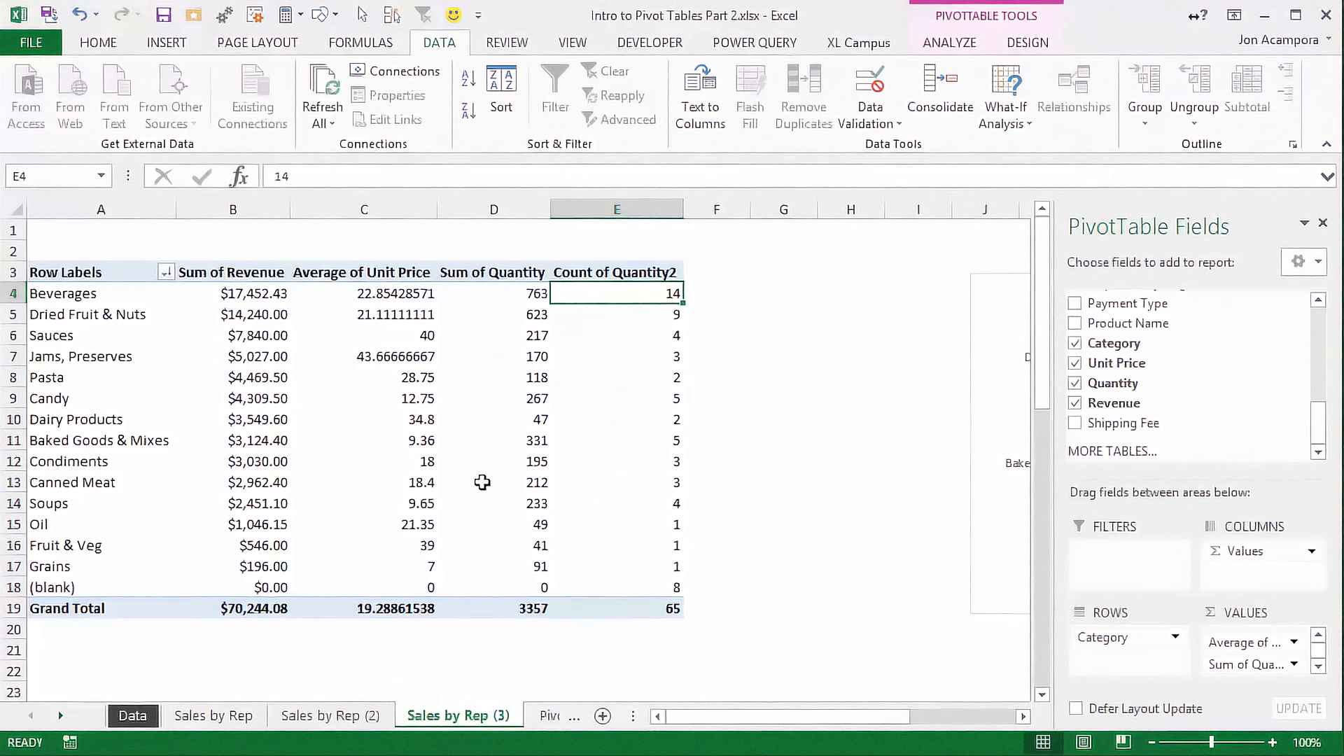
{"action": "left_click", "coordinate": [951, 44]}
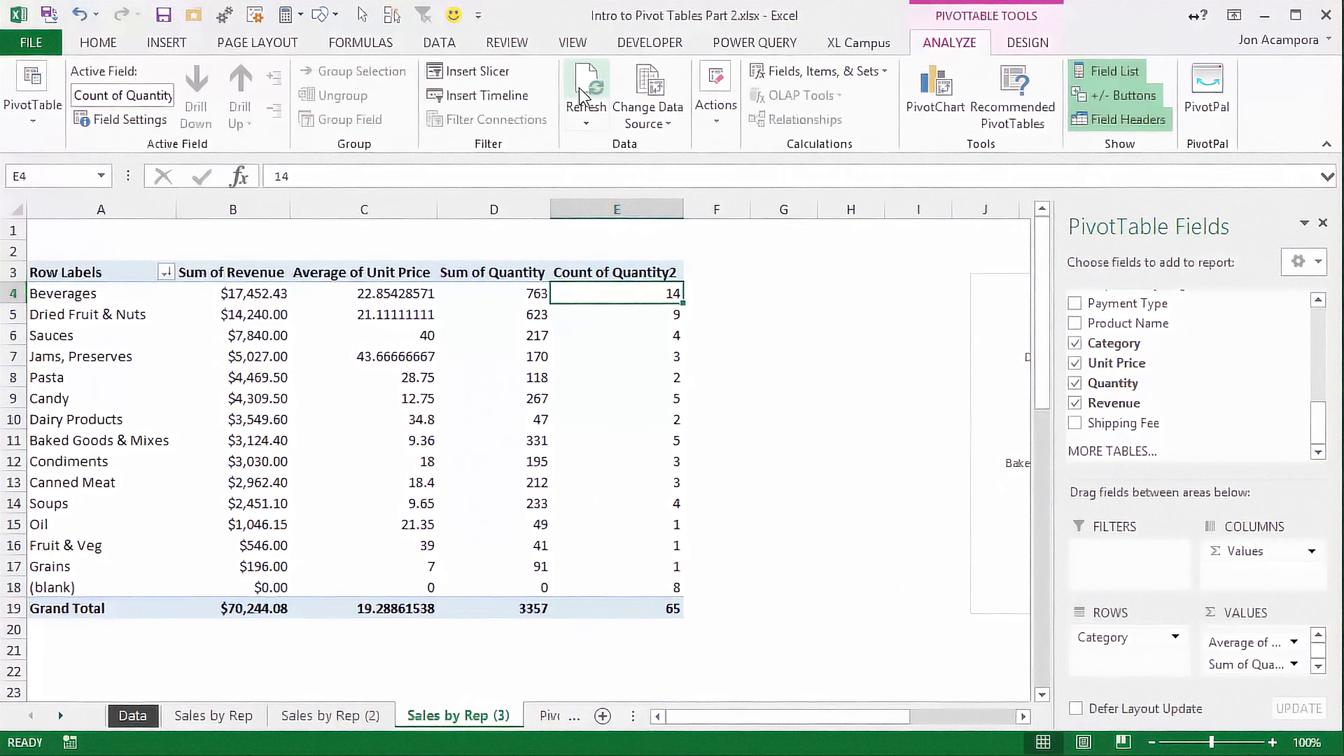
{"action": "right_click", "coordinate": [585, 293]}
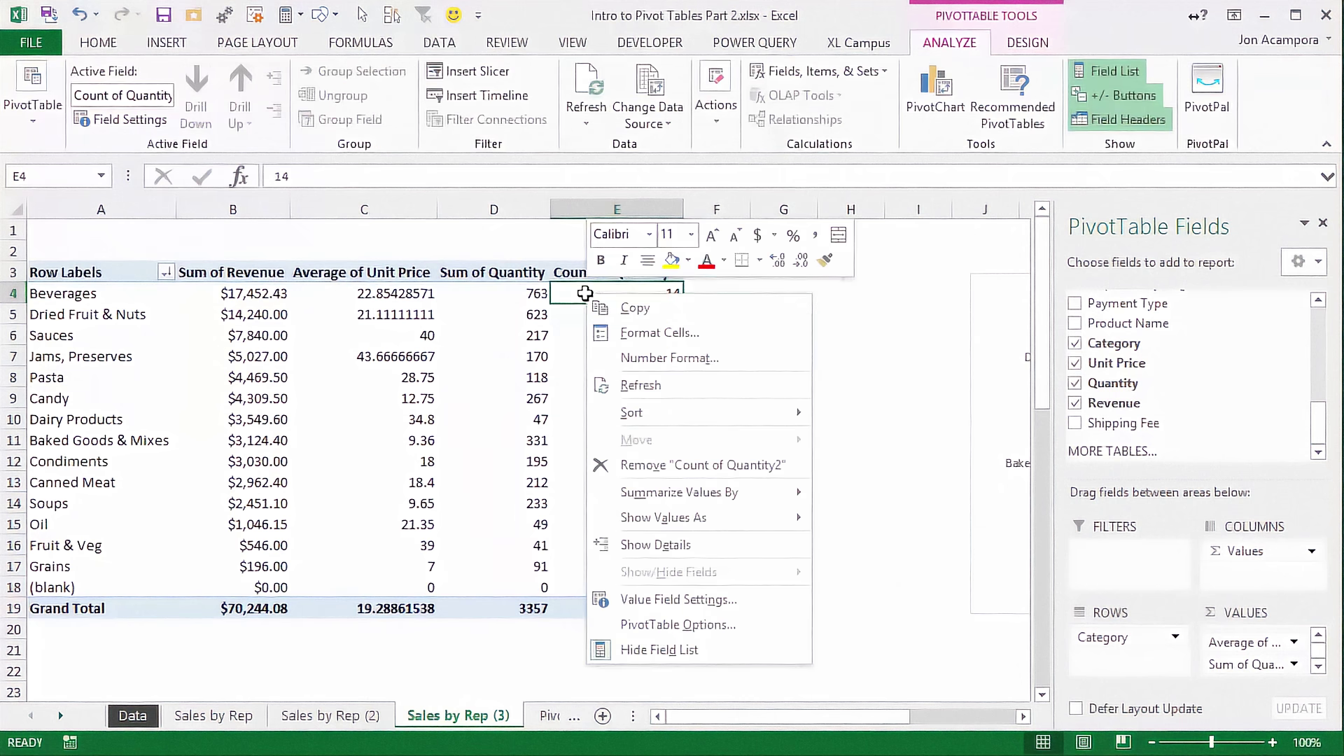
{"action": "left_click", "coordinate": [644, 385]}
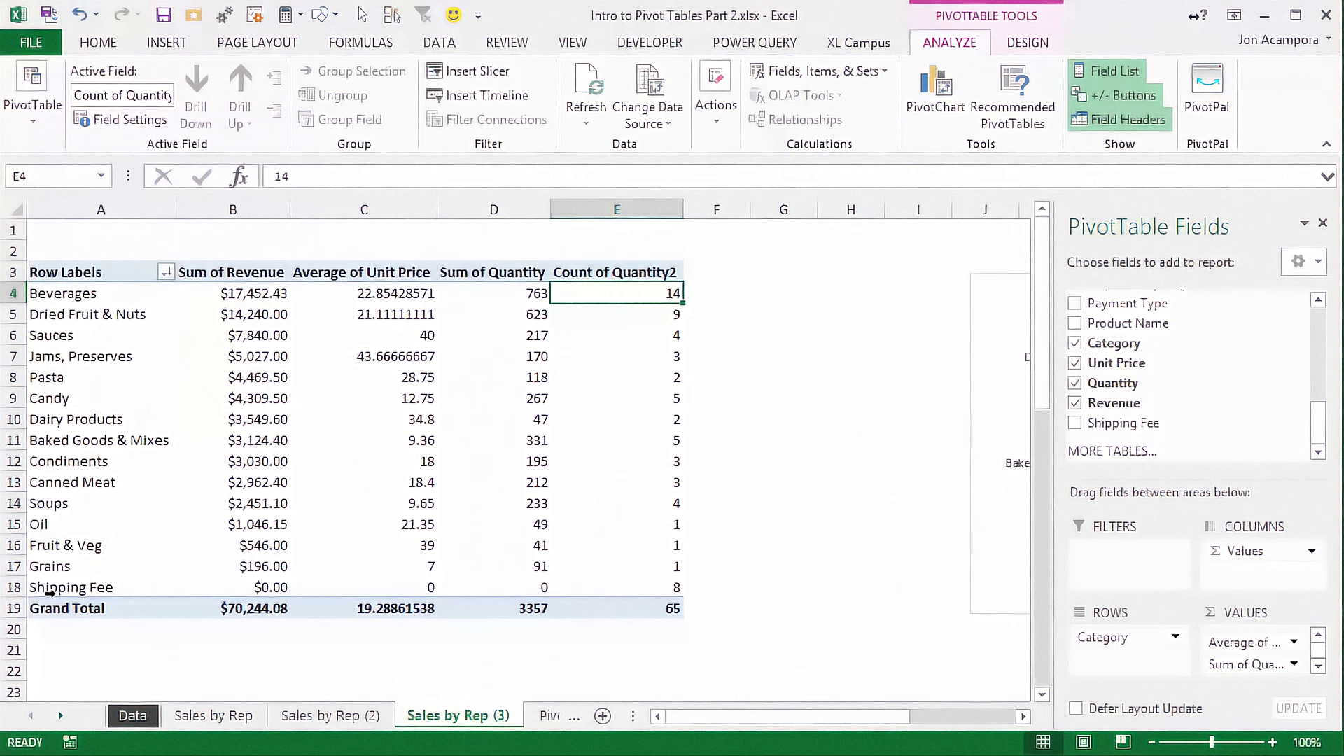
{"action": "mouse_move", "coordinate": [661, 584]}
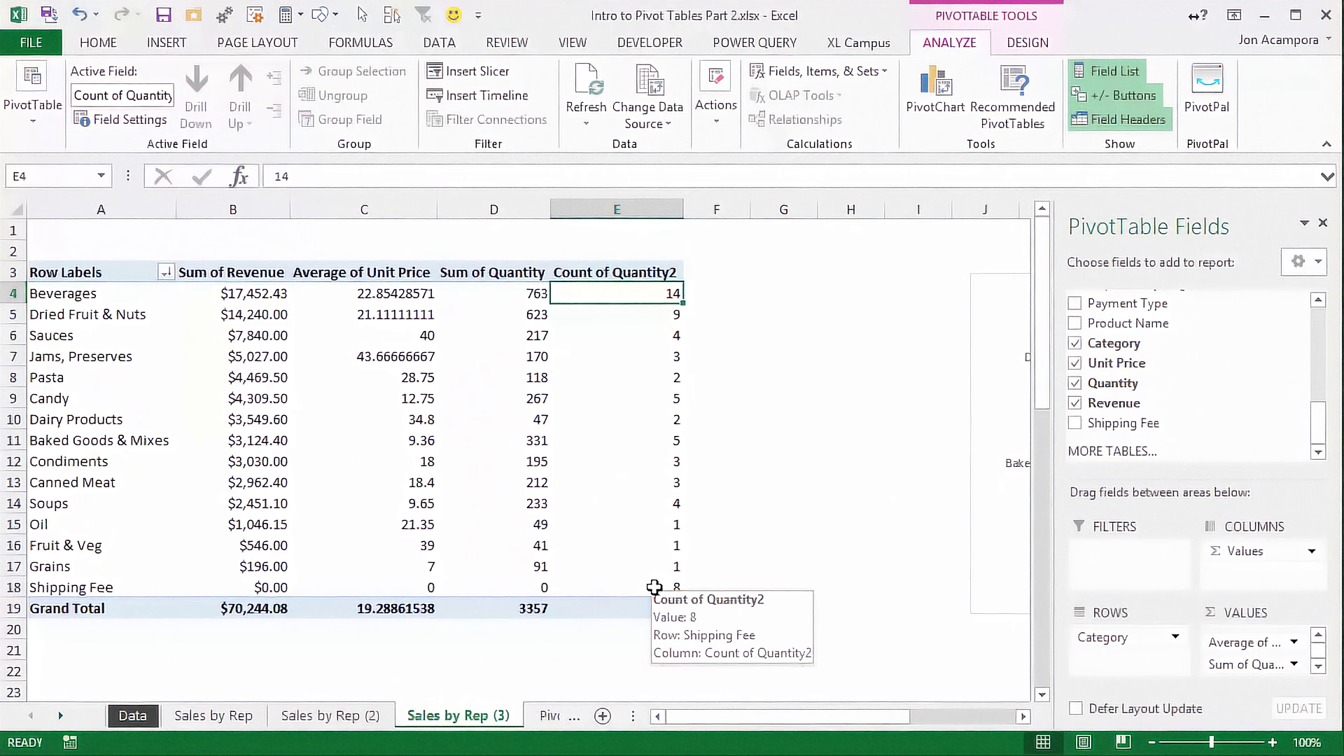
{"action": "mouse_move", "coordinate": [488, 581]}
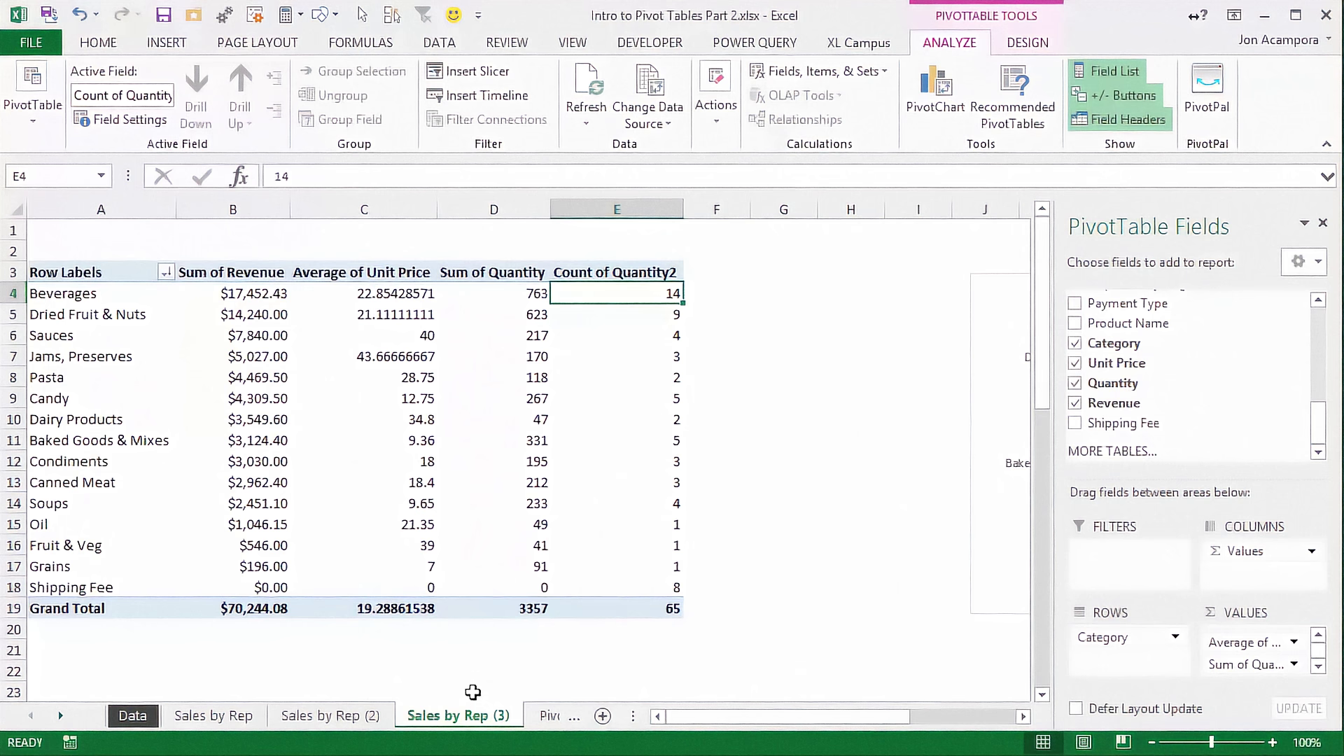
Duplicate the Sales by Rep (3) sheet and remove the Unit Price and both Quantity value fields from the copy's pivot table.
{"action": "left_click_drag", "start_coordinate": [521, 715], "coordinate": [390, 719]}
{"action": "left_click_drag", "start_coordinate": [1239, 664], "coordinate": [955, 676]}
{"action": "left_click_drag", "start_coordinate": [1254, 665], "coordinate": [958, 676]}
{"action": "left_click_drag", "start_coordinate": [1286, 647], "coordinate": [801, 630]}
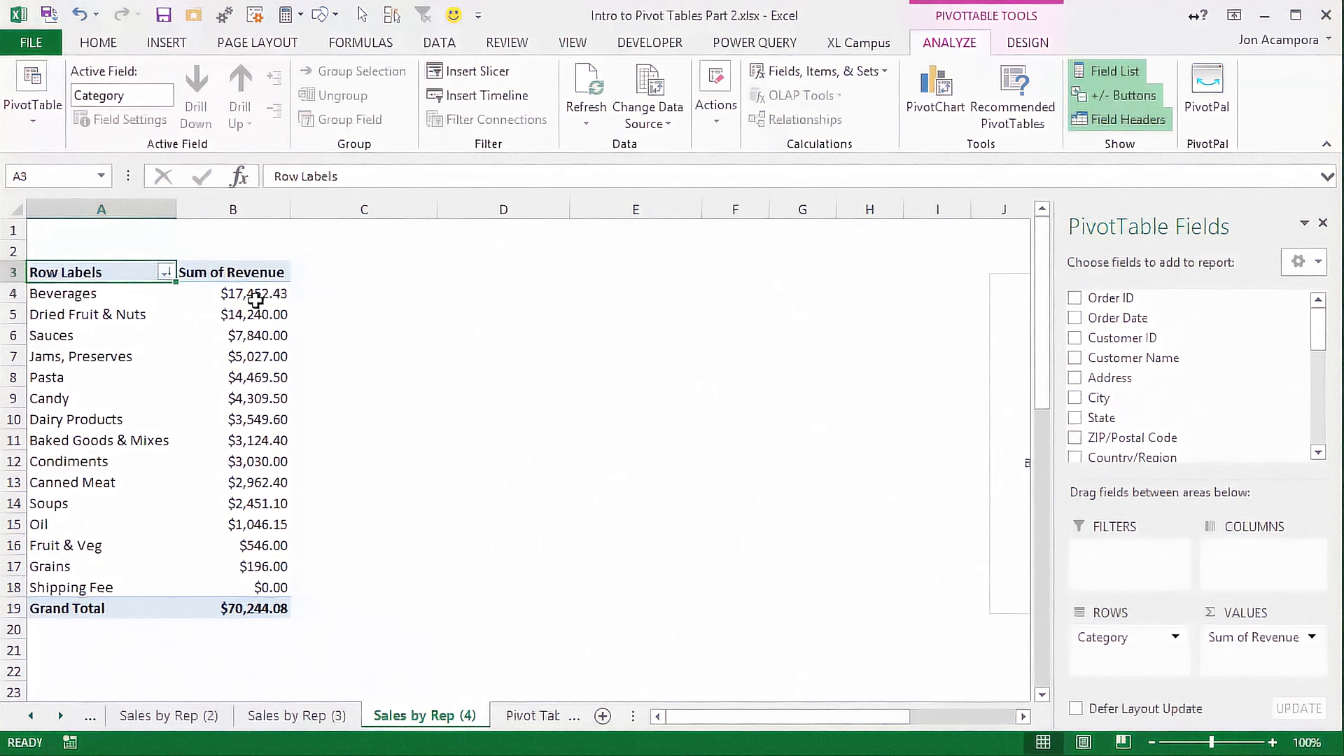
Add the Revenue field to the pivot table's values a second time, below Sum of Revenue.
{"action": "mouse_move", "coordinate": [238, 298]}
{"action": "left_click_drag", "start_coordinate": [1318, 344], "coordinate": [1316, 454]}
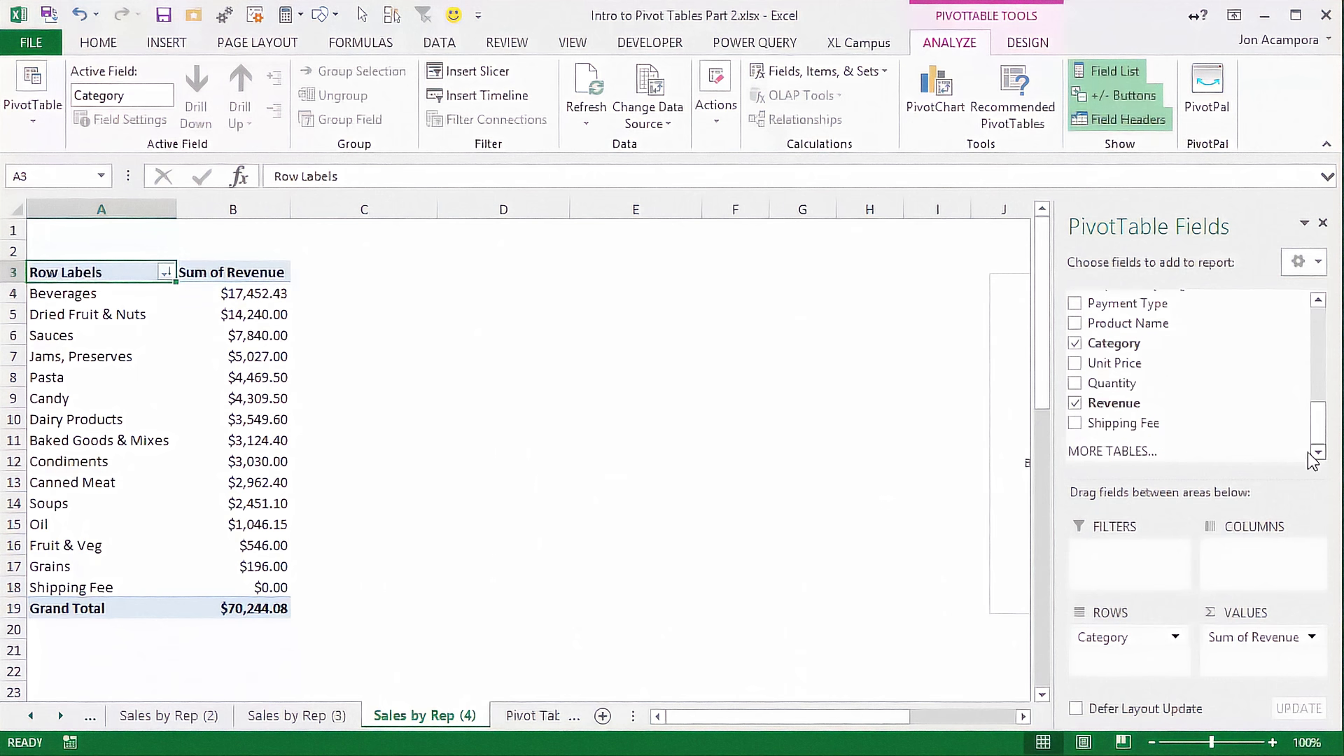
{"action": "left_click_drag", "start_coordinate": [1130, 403], "coordinate": [1260, 669]}
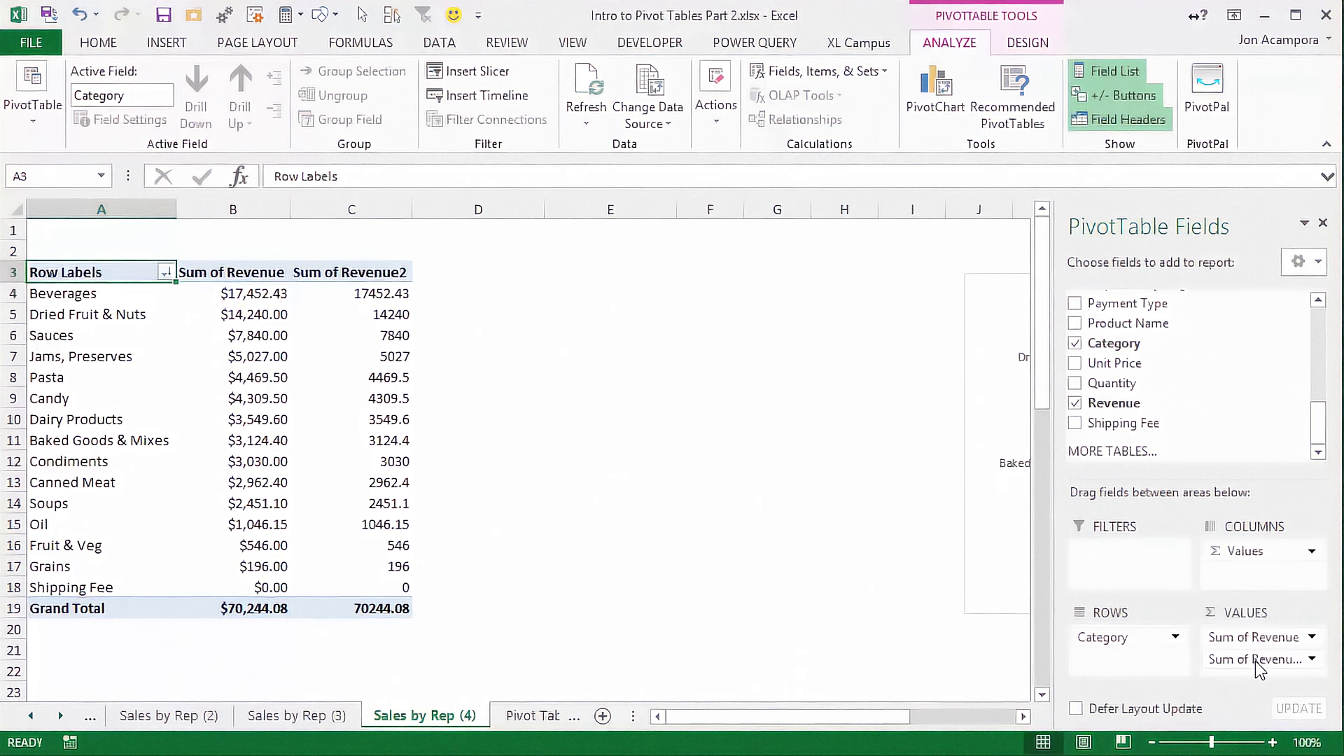
Show the second Revenue value field as % of Grand Total and select the percentages of the top three categories.
{"action": "right_click", "coordinate": [359, 292]}
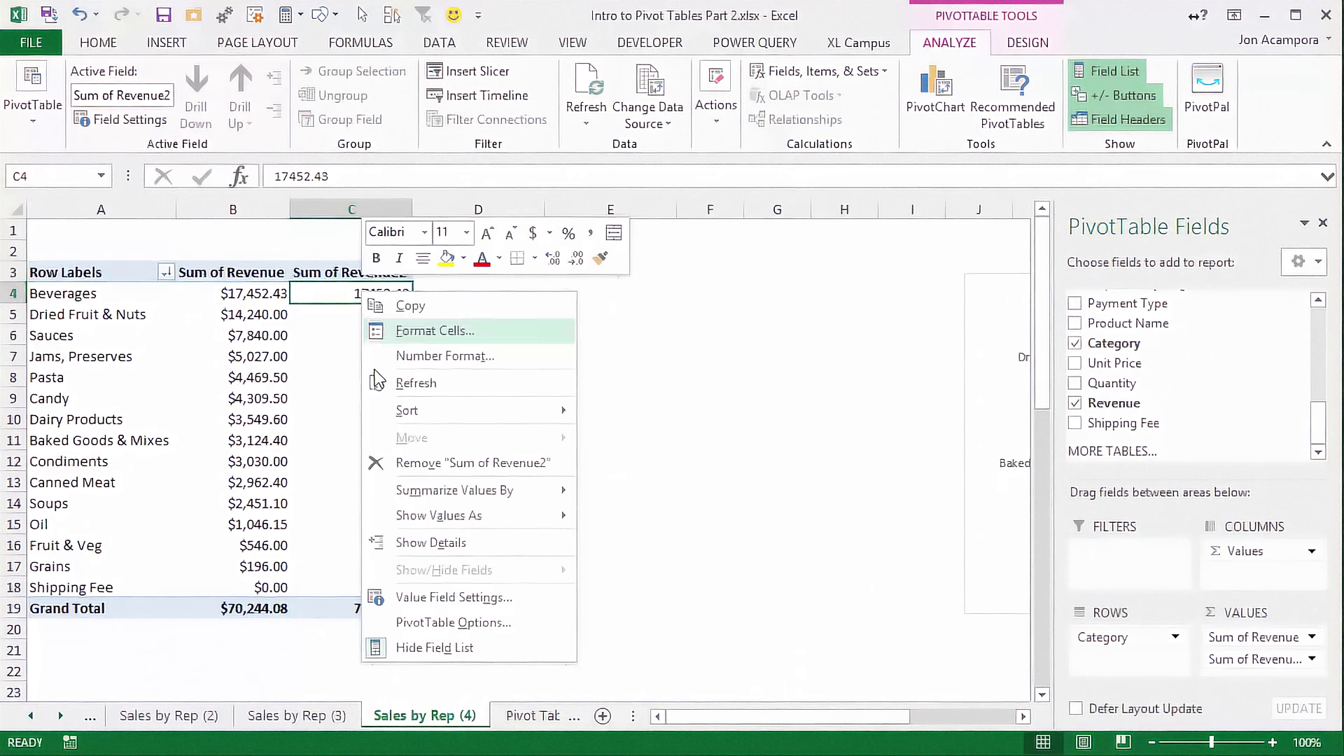
{"action": "left_click", "coordinate": [418, 601]}
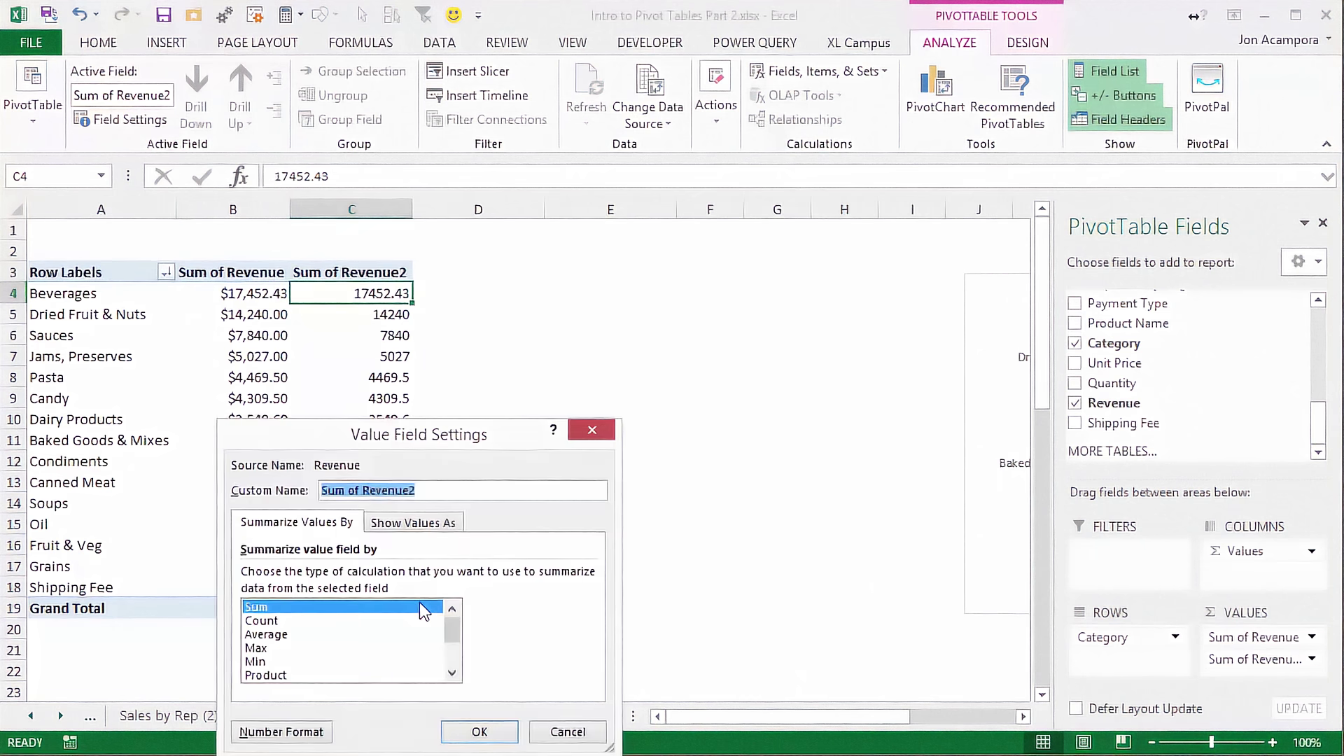
{"action": "left_click", "coordinate": [428, 530]}
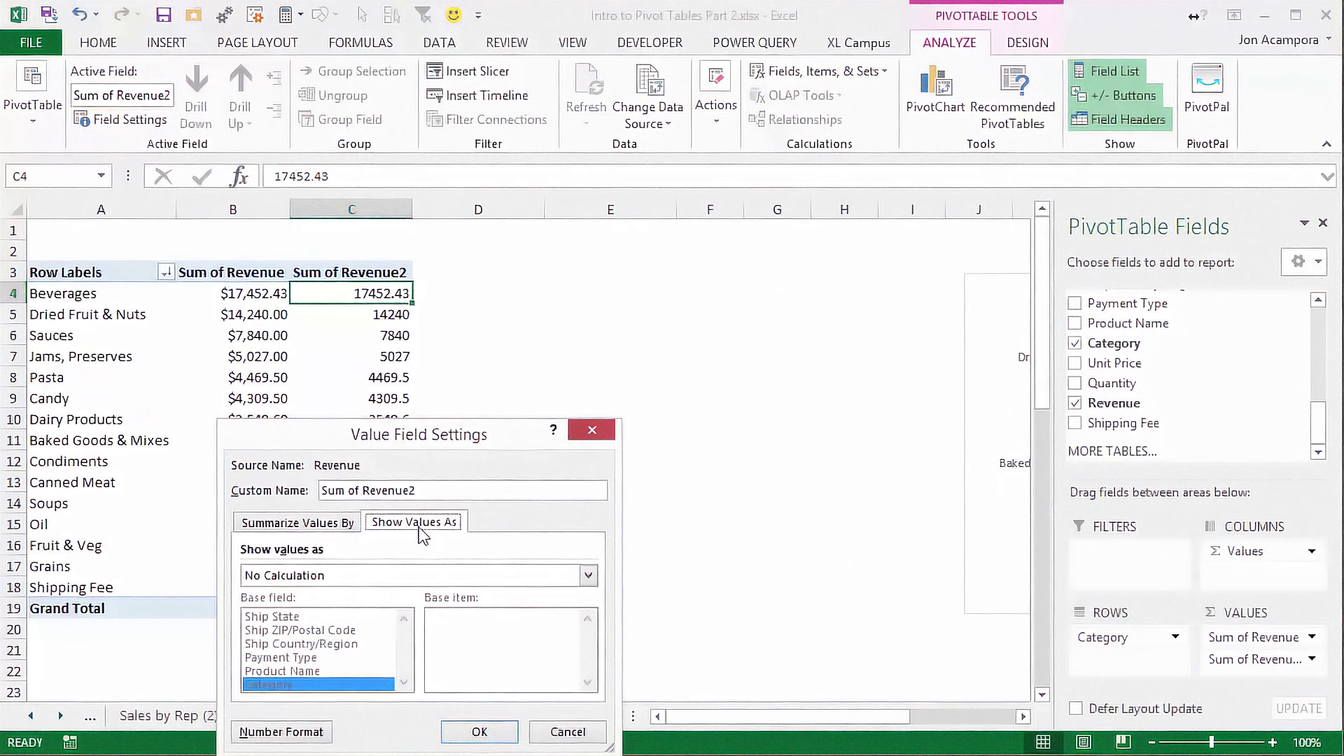
{"action": "left_click", "coordinate": [390, 577]}
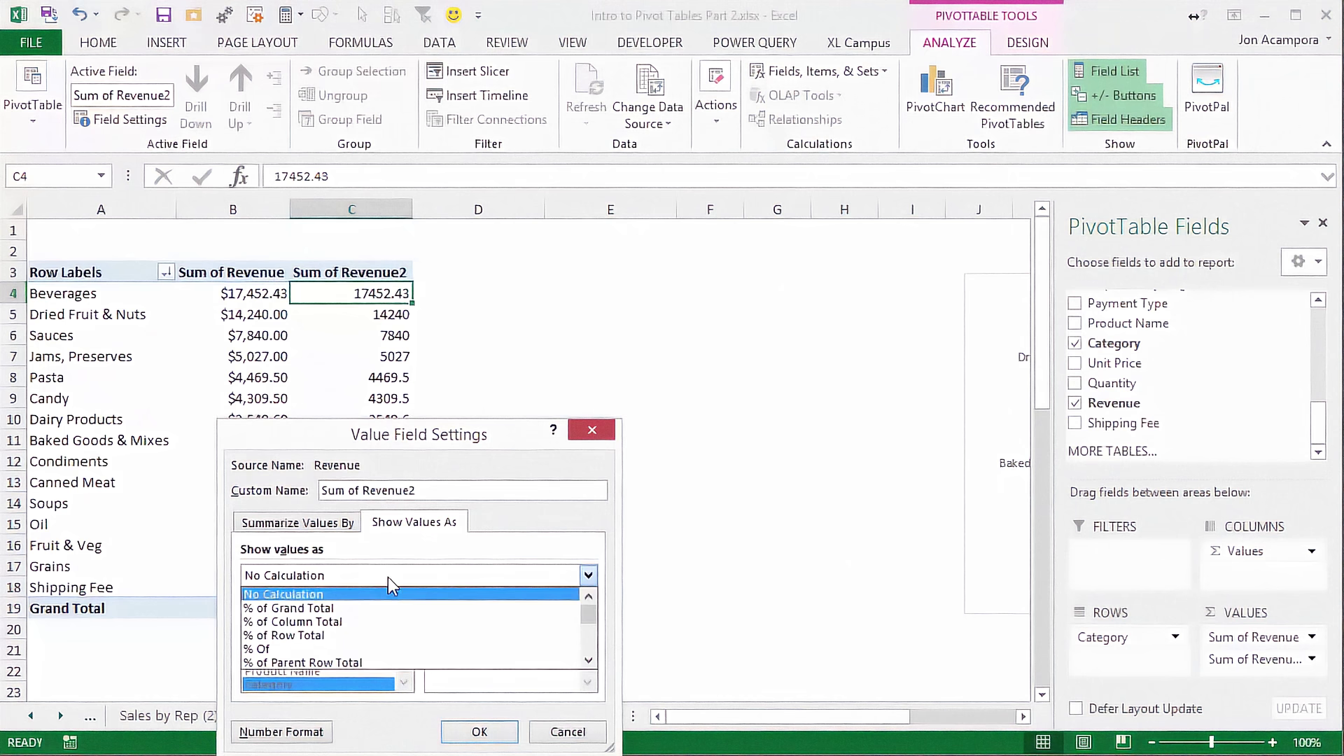
{"action": "left_click", "coordinate": [297, 609]}
{"action": "left_click", "coordinate": [479, 732]}
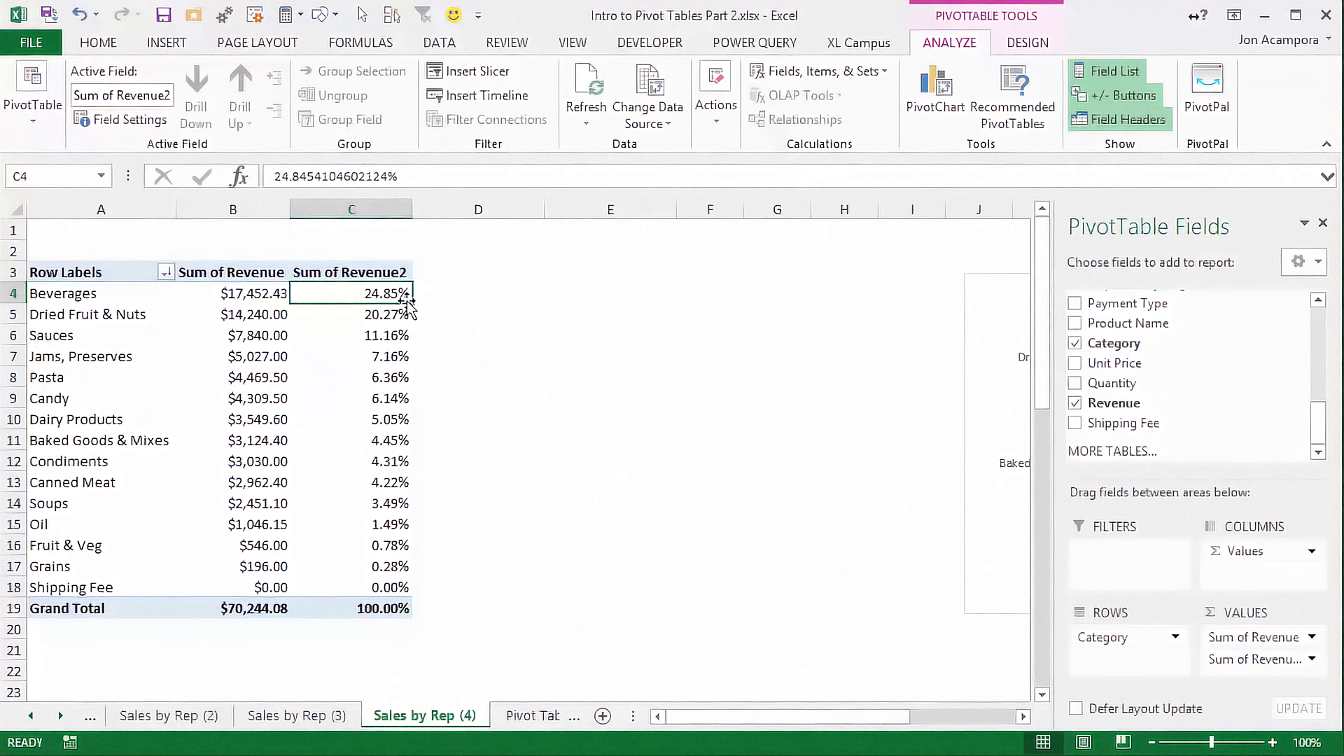
{"action": "left_click_drag", "start_coordinate": [392, 290], "coordinate": [388, 336]}
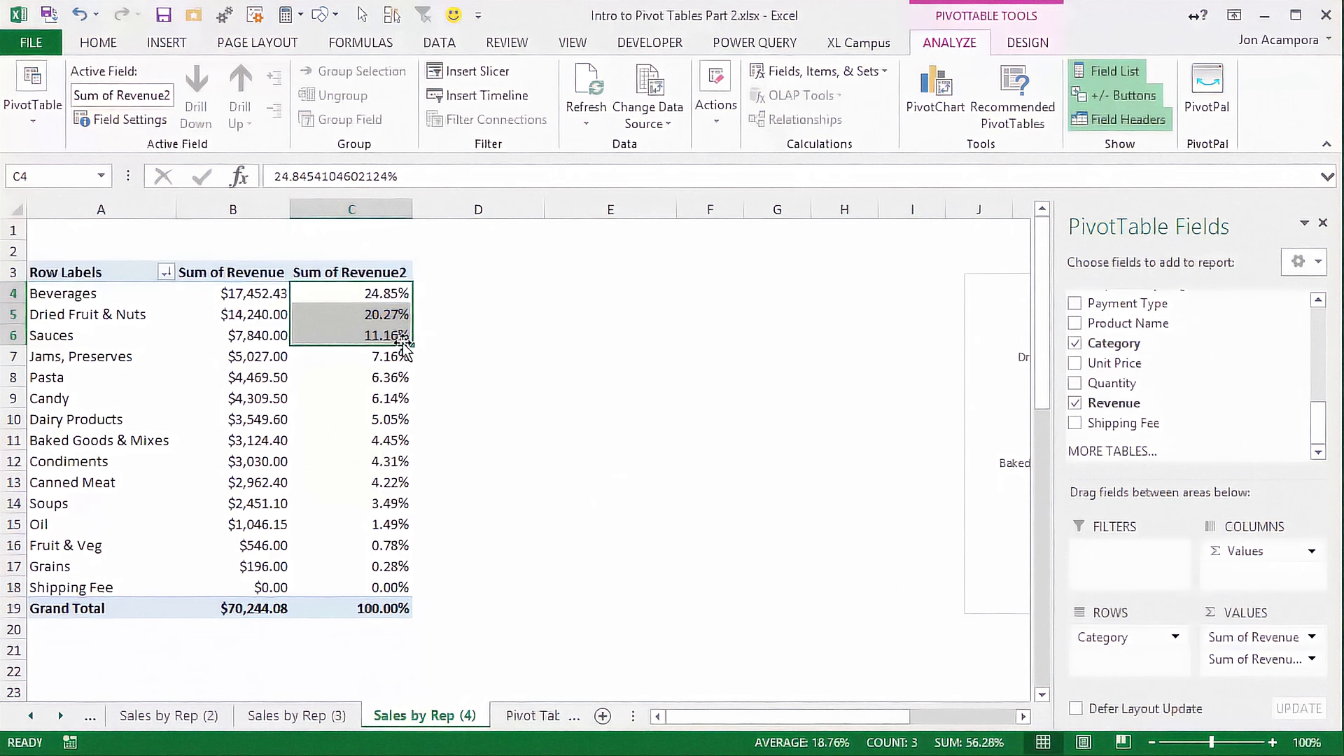
Add the Salesperson field to the rows beneath Category and select the first salesperson's percentage under Beverages.
{"action": "left_click_drag", "start_coordinate": [1320, 418], "coordinate": [1323, 353]}
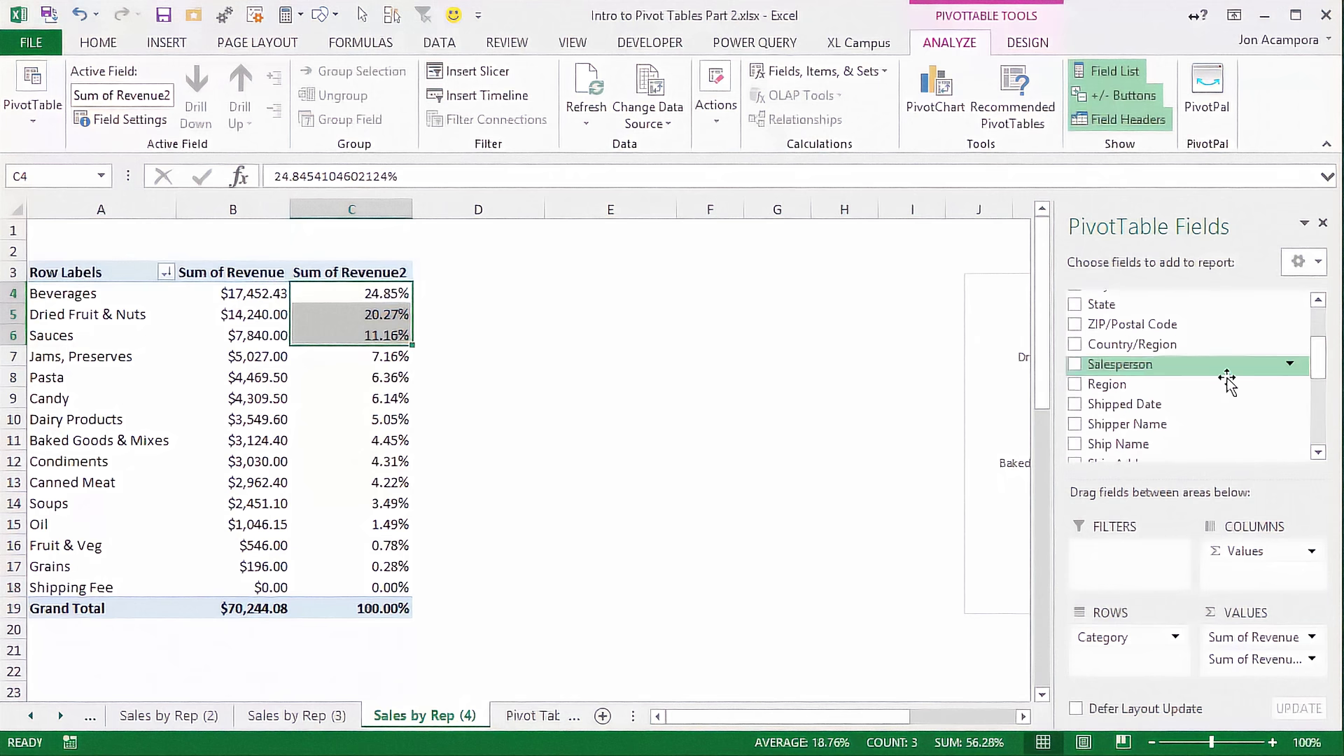
{"action": "left_click_drag", "start_coordinate": [1134, 364], "coordinate": [1147, 658]}
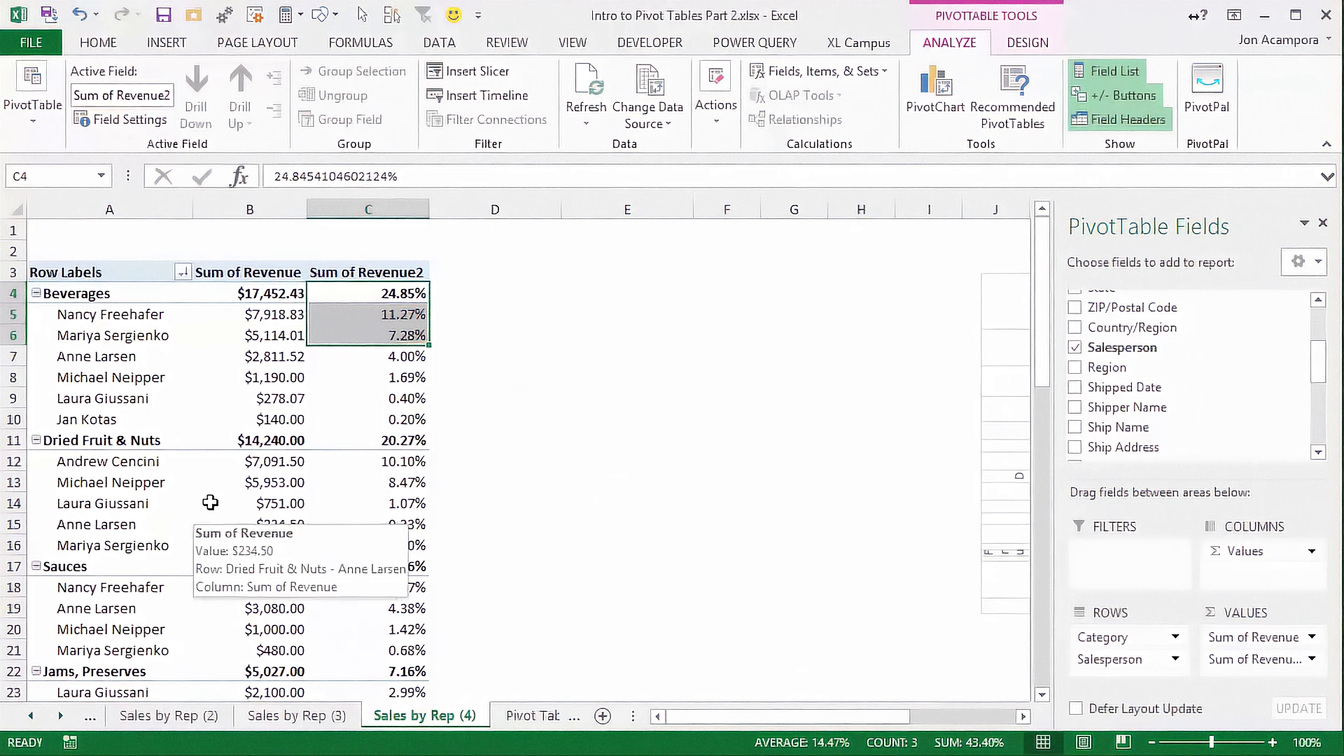
{"action": "left_click", "coordinate": [402, 319]}
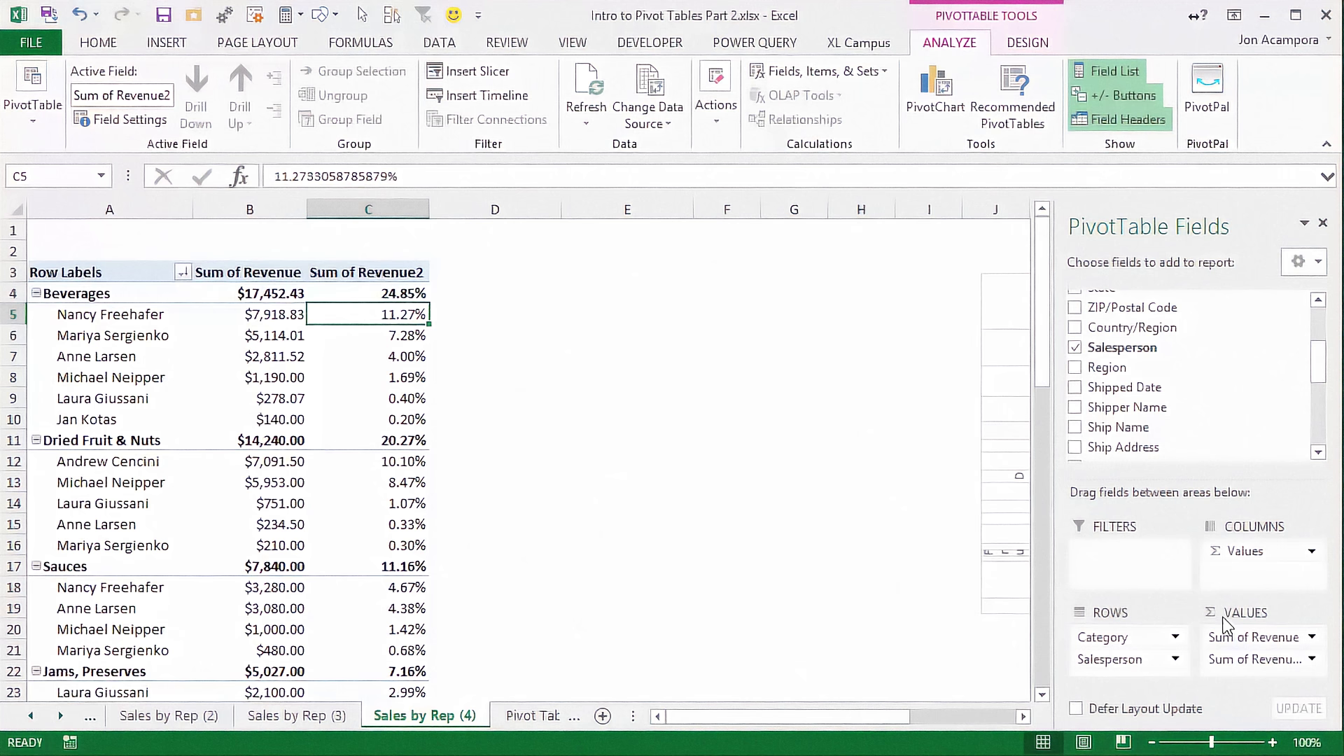
Remove Sum of Revenue from the values and move Salesperson from rows to columns, keeping only the percentage field.
{"action": "left_click_drag", "start_coordinate": [1239, 640], "coordinate": [863, 618]}
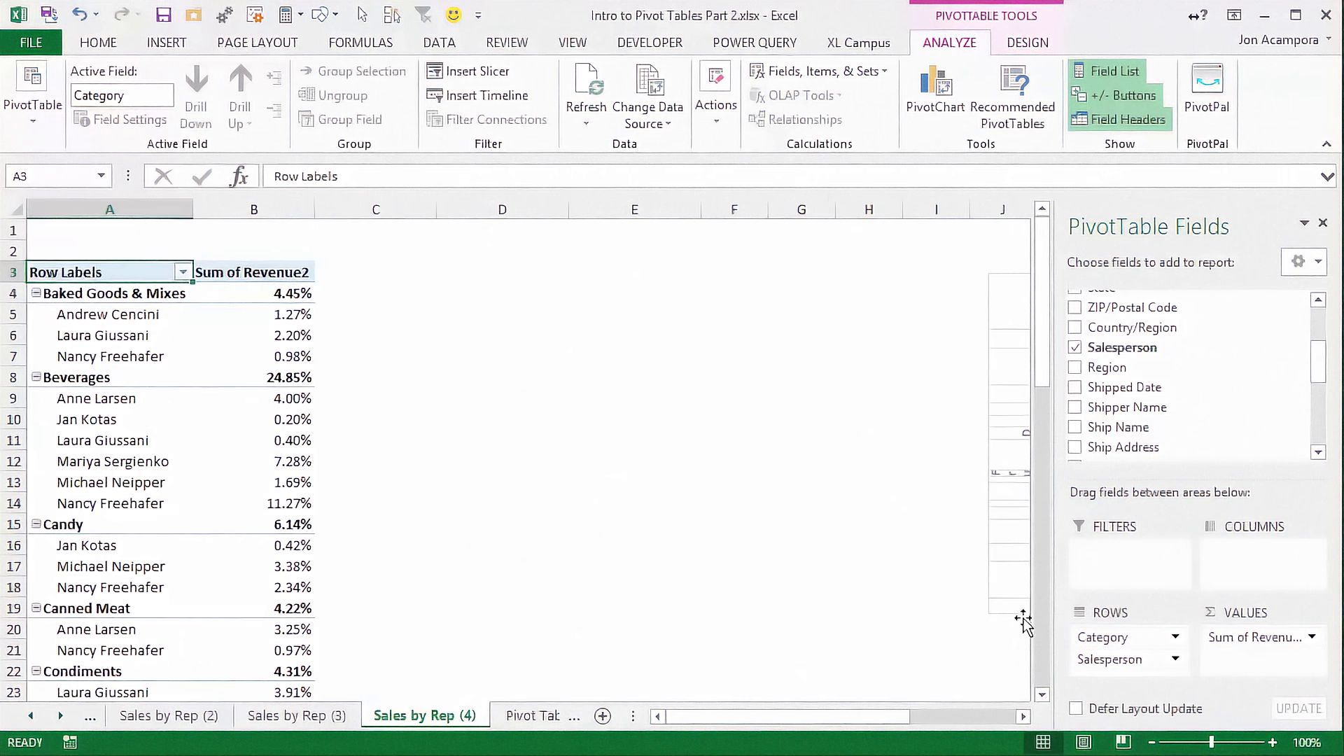
{"action": "left_click_drag", "start_coordinate": [1103, 662], "coordinate": [1257, 568]}
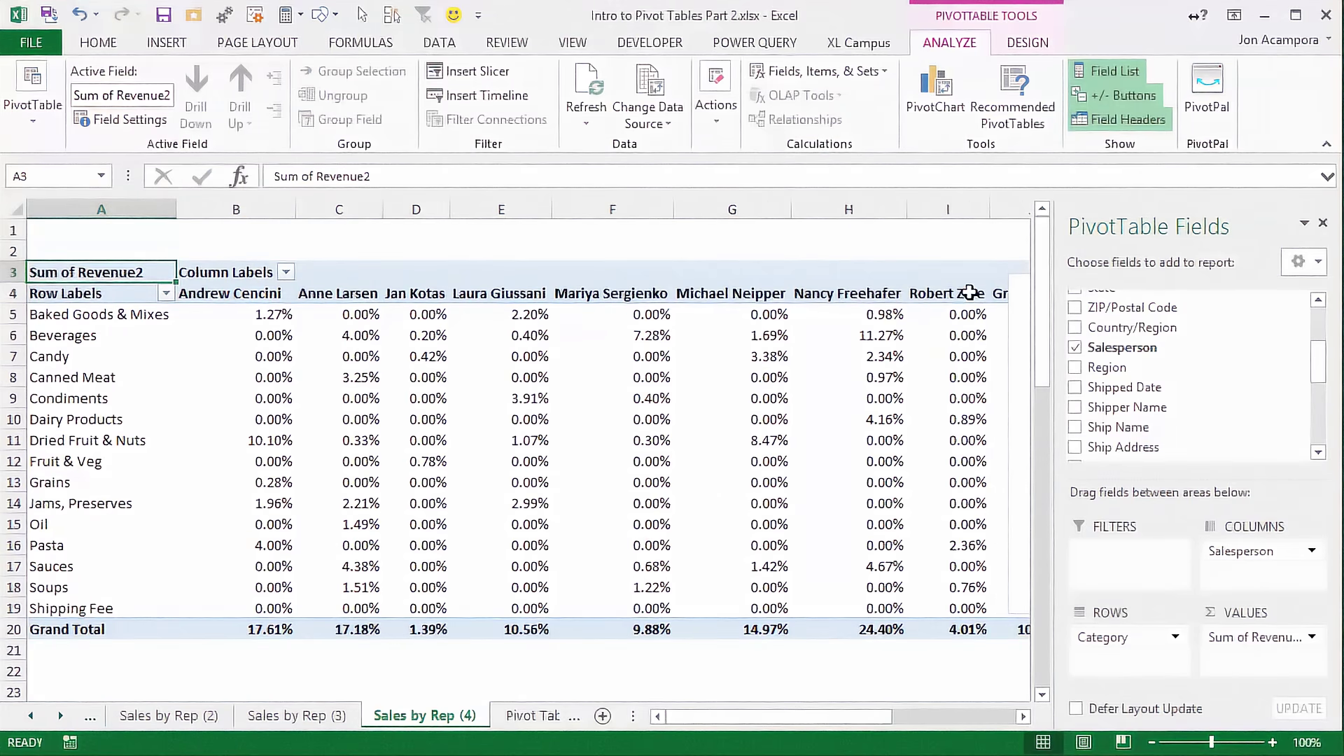
{"action": "mouse_move", "coordinate": [826, 717]}
{"action": "left_mouse_down"}
{"action": "mouse_move", "coordinate": [868, 717]}
{"action": "mouse_move", "coordinate": [801, 725]}
{"action": "left_mouse_up"}
{"action": "mouse_move", "coordinate": [243, 297]}
{"action": "mouse_move", "coordinate": [254, 613]}
{"action": "mouse_move", "coordinate": [332, 560]}
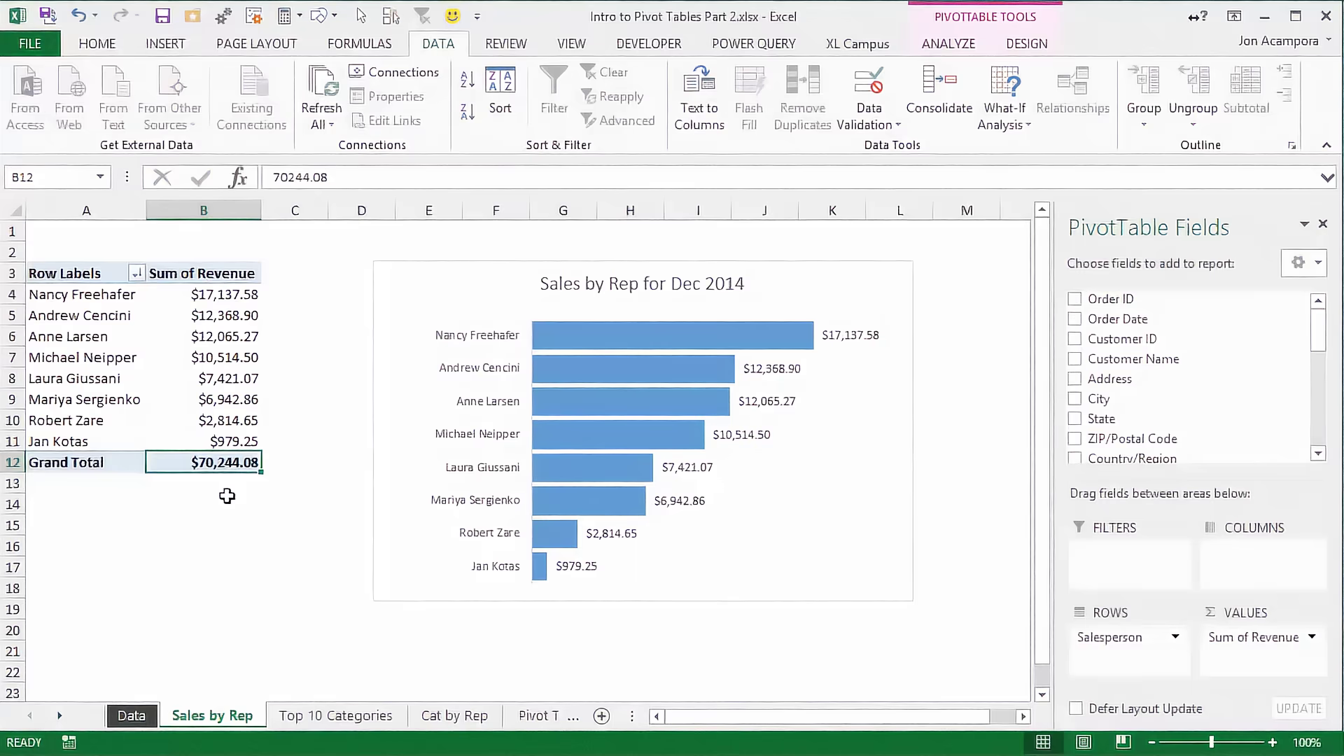
Switch to the Sales Data for January 2015 workbook and copy all order records below the header, from A4 to the last cell.
{"action": "left_click", "coordinate": [132, 715]}
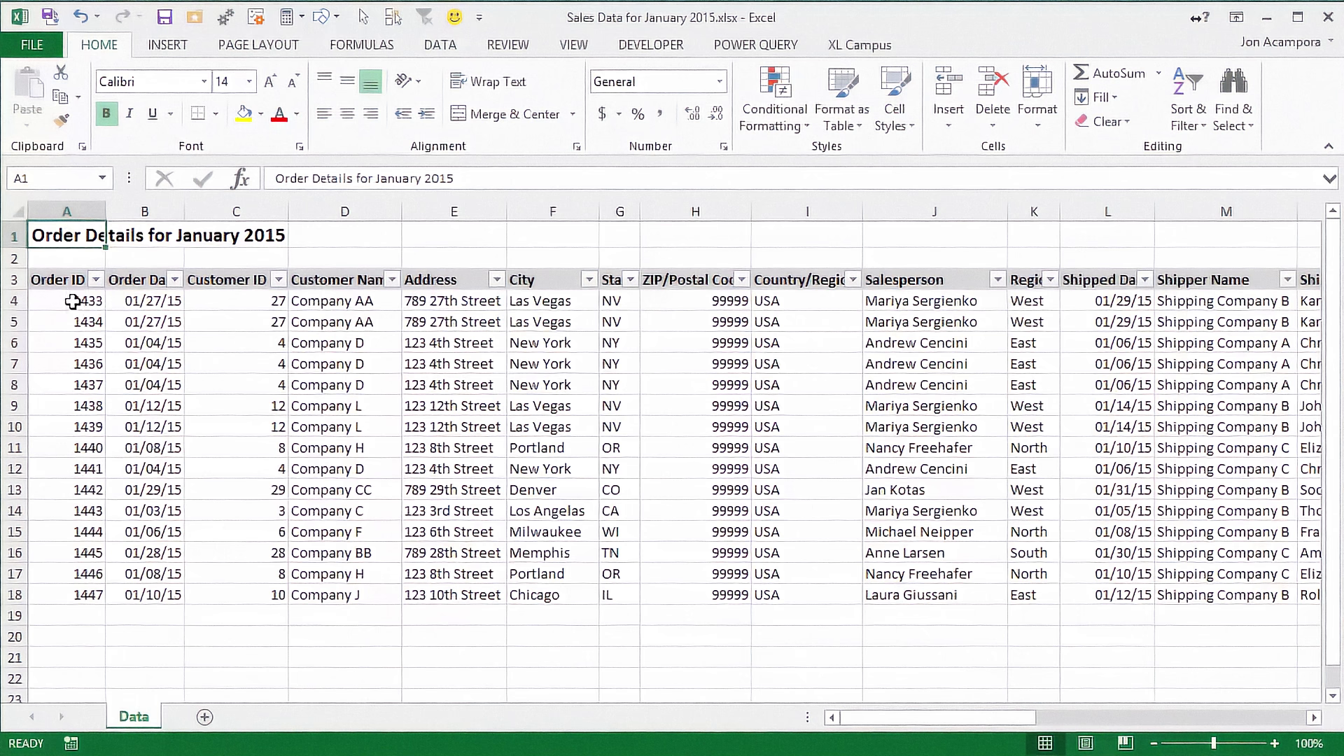
{"action": "left_click", "coordinate": [73, 301]}
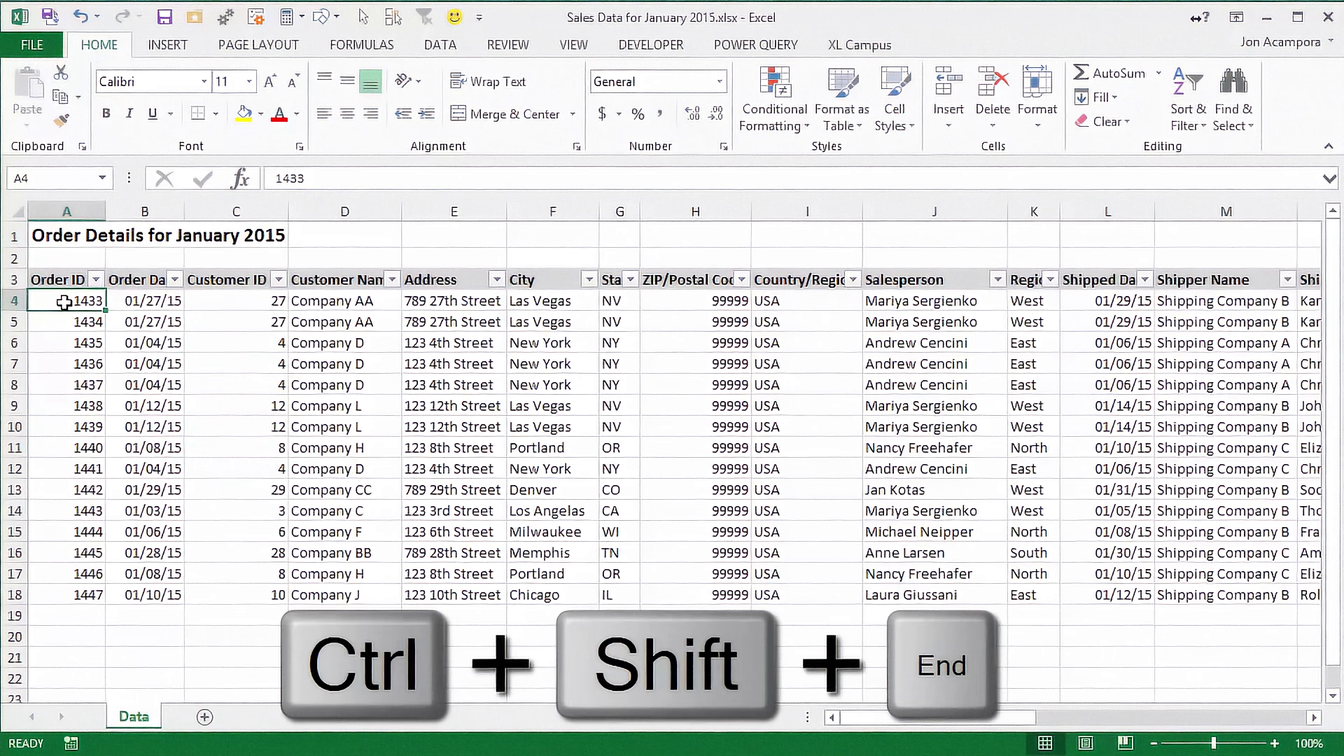
{"action": "key", "text": "ctrl+shift+End"}
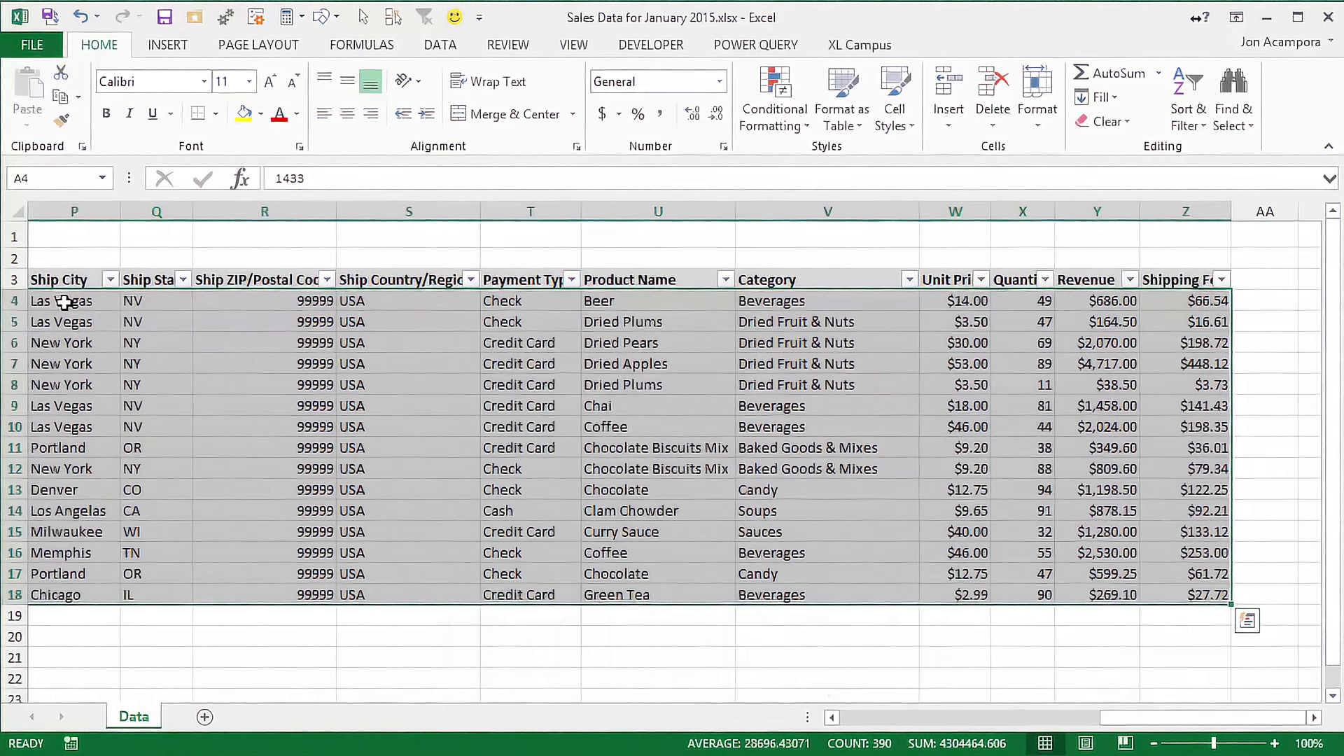
{"action": "key", "text": "ctrl+c"}
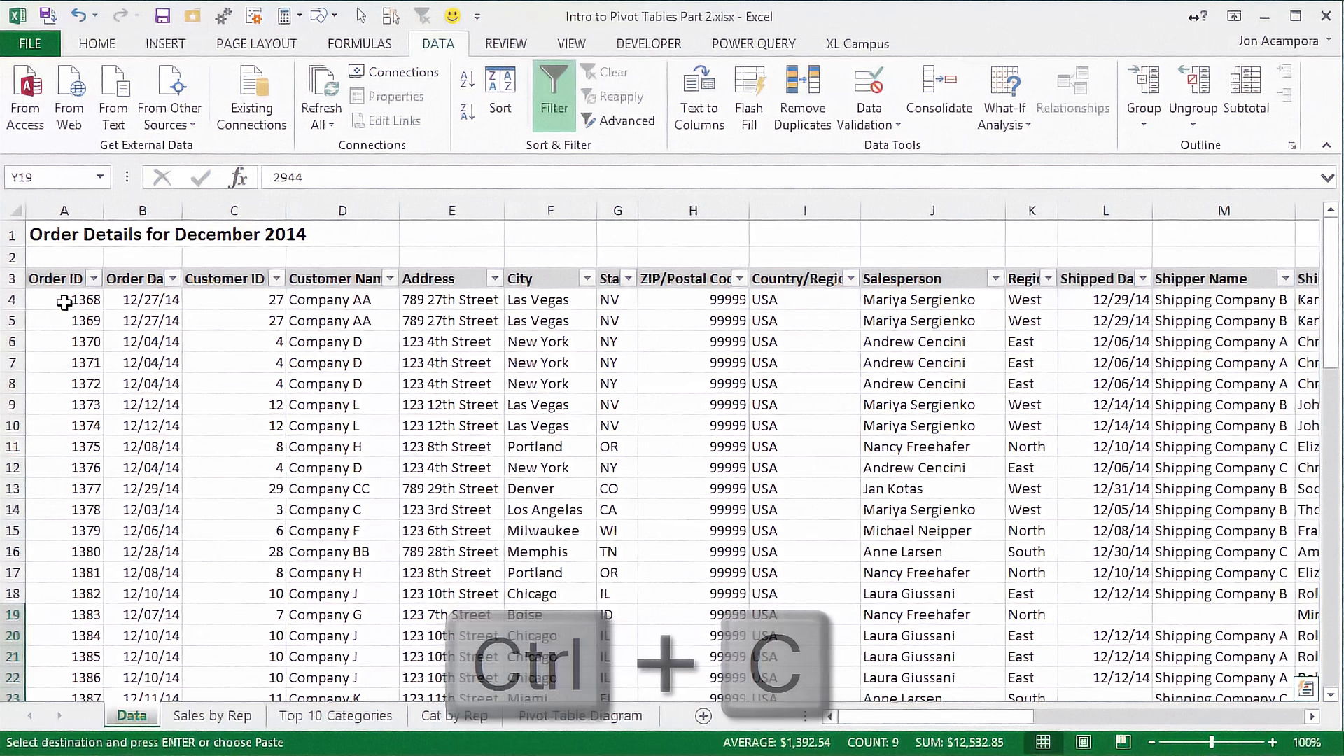
Paste the January records into the Intro to Pivot Tables Part 2 workbook's Data sheet, starting at A69 below the last December record.
{"action": "left_click", "coordinate": [64, 302]}
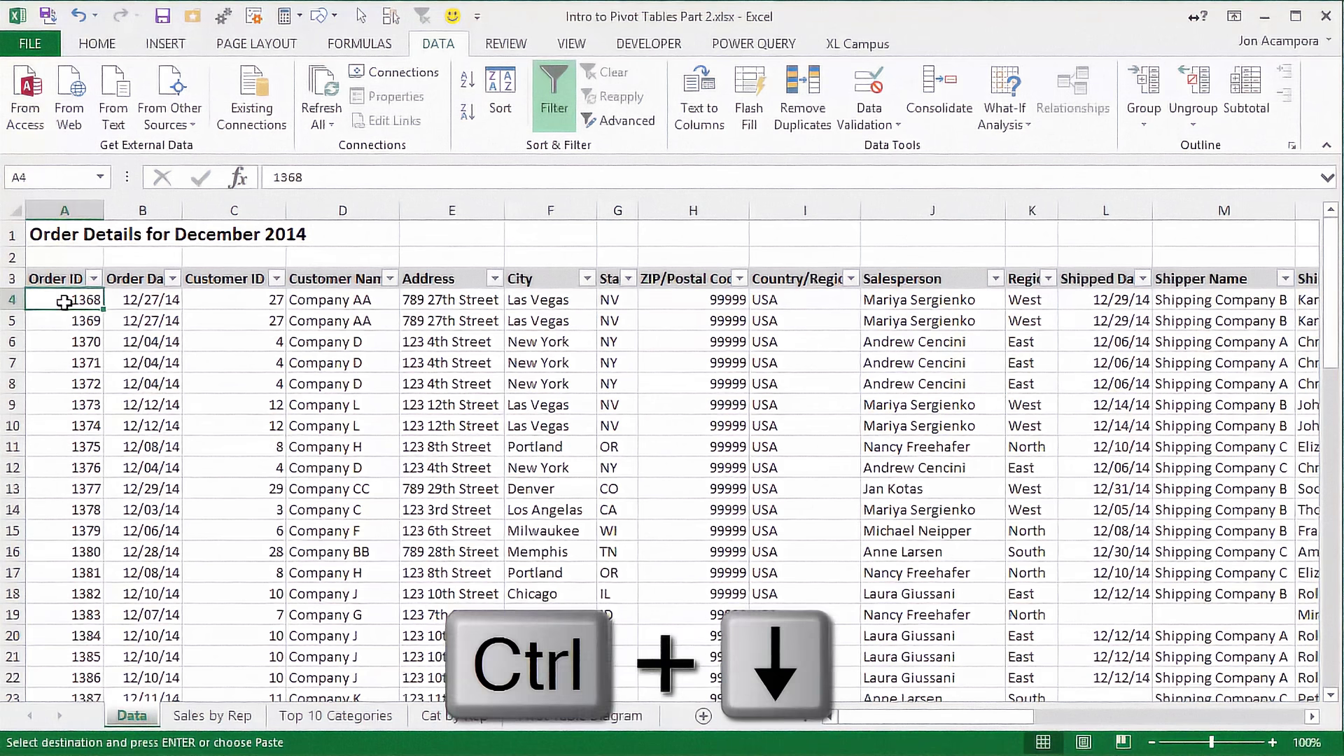
{"action": "key", "text": "ctrl+Down"}
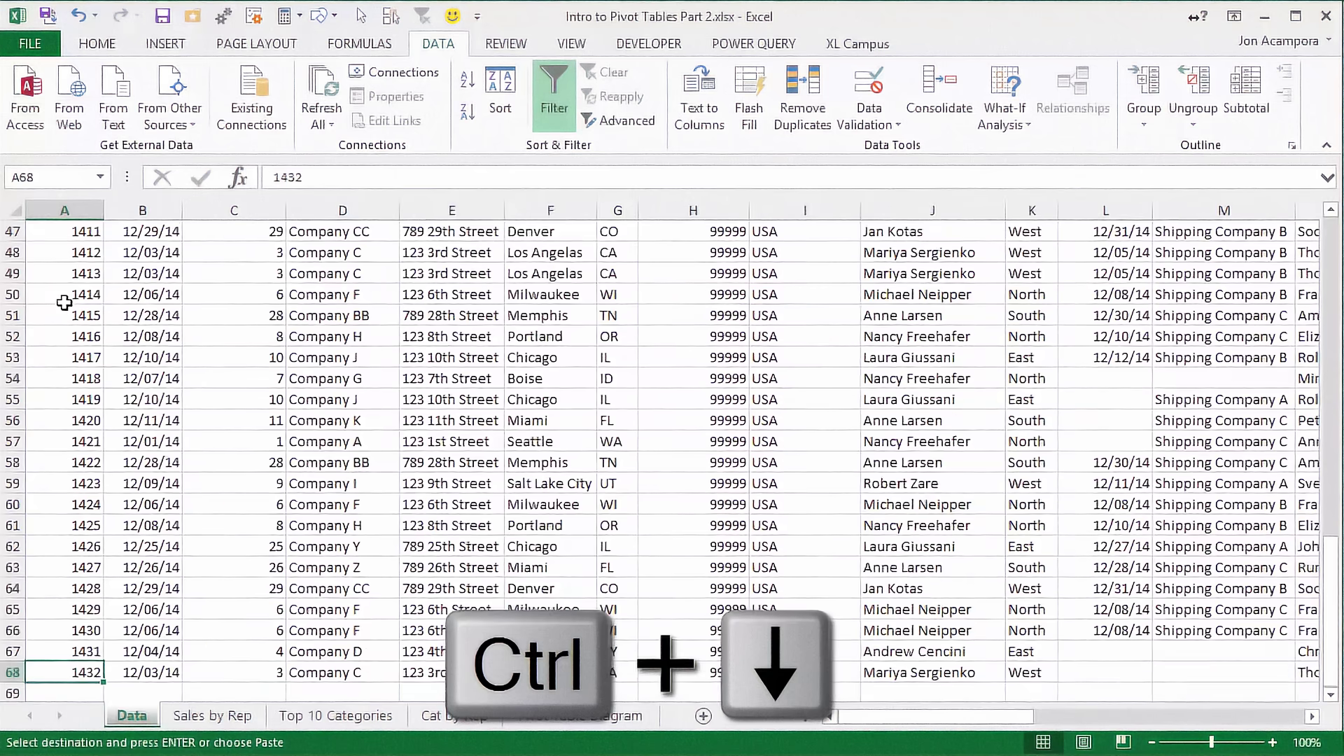
{"action": "key", "text": "Down"}
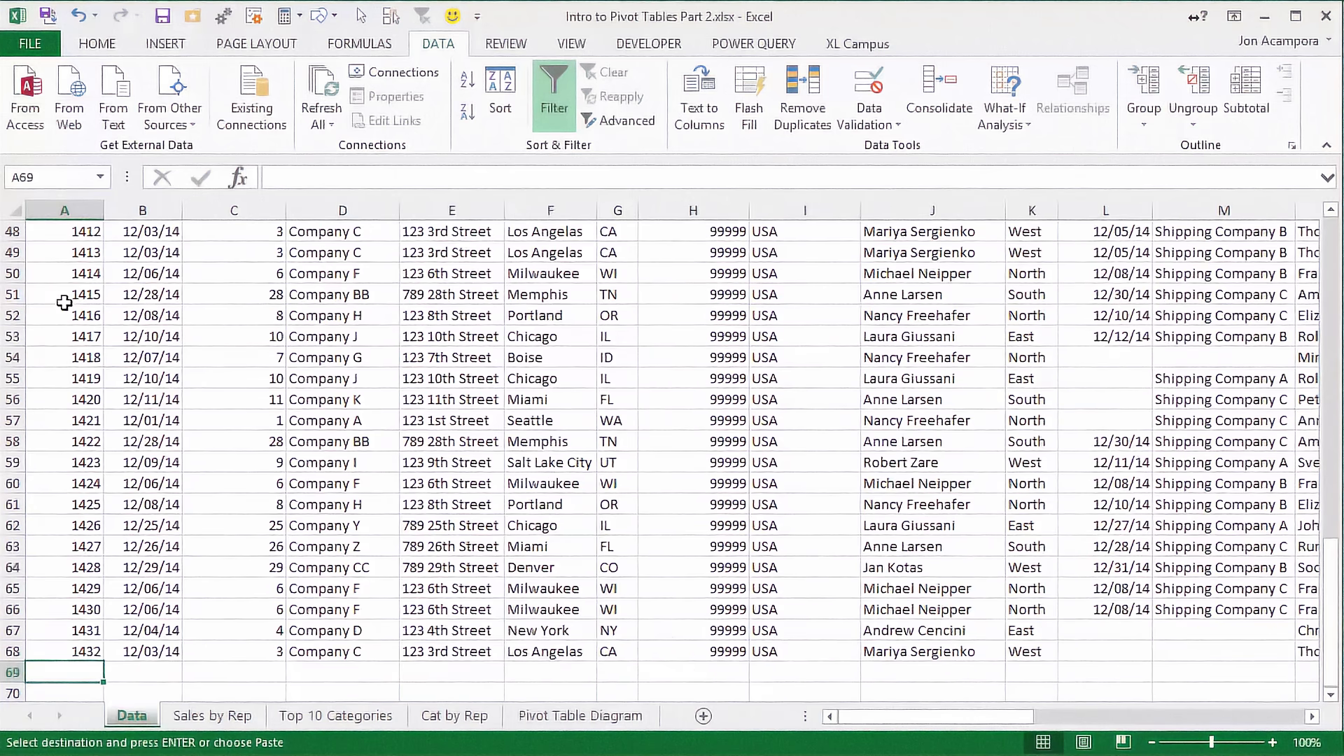
{"action": "key", "text": "ctrl+v"}
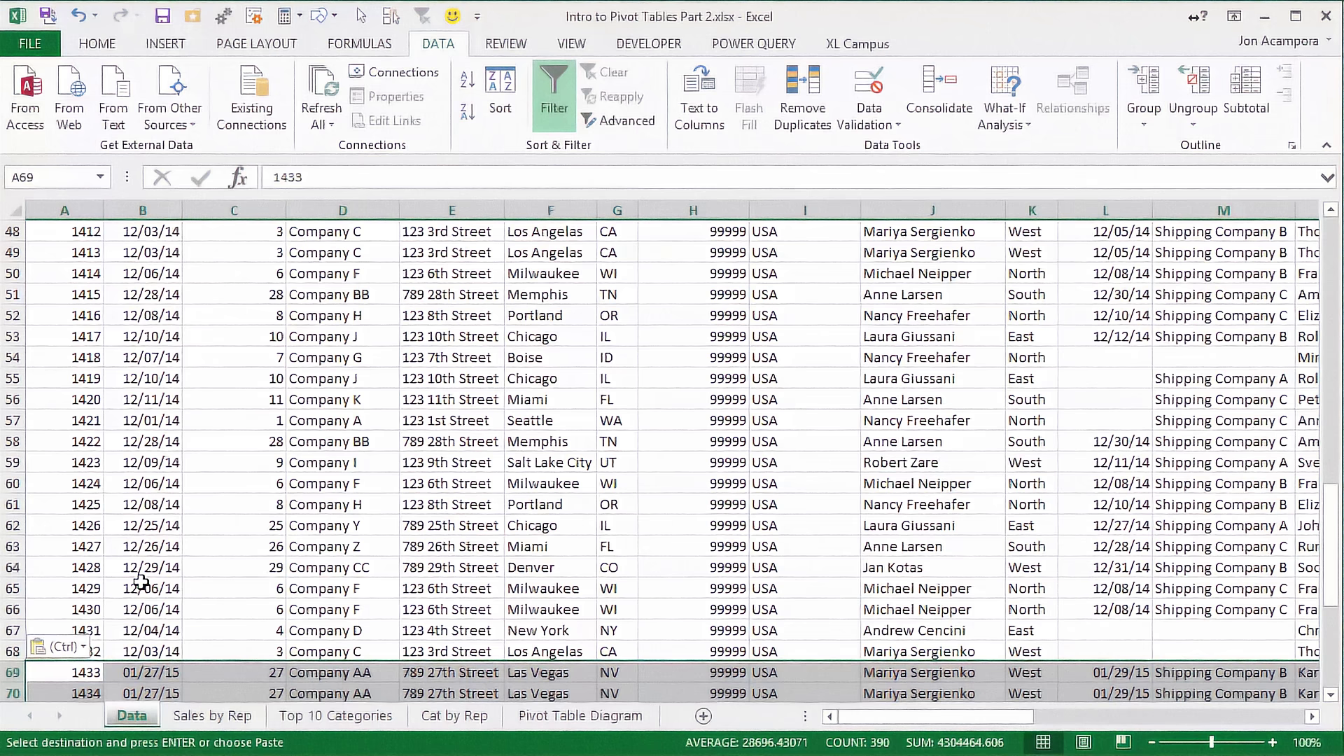
Change the Sales by Rep pivot table's data source to Data!$A$3:$Z$83 so it includes the January records.
{"action": "left_click", "coordinate": [213, 716]}
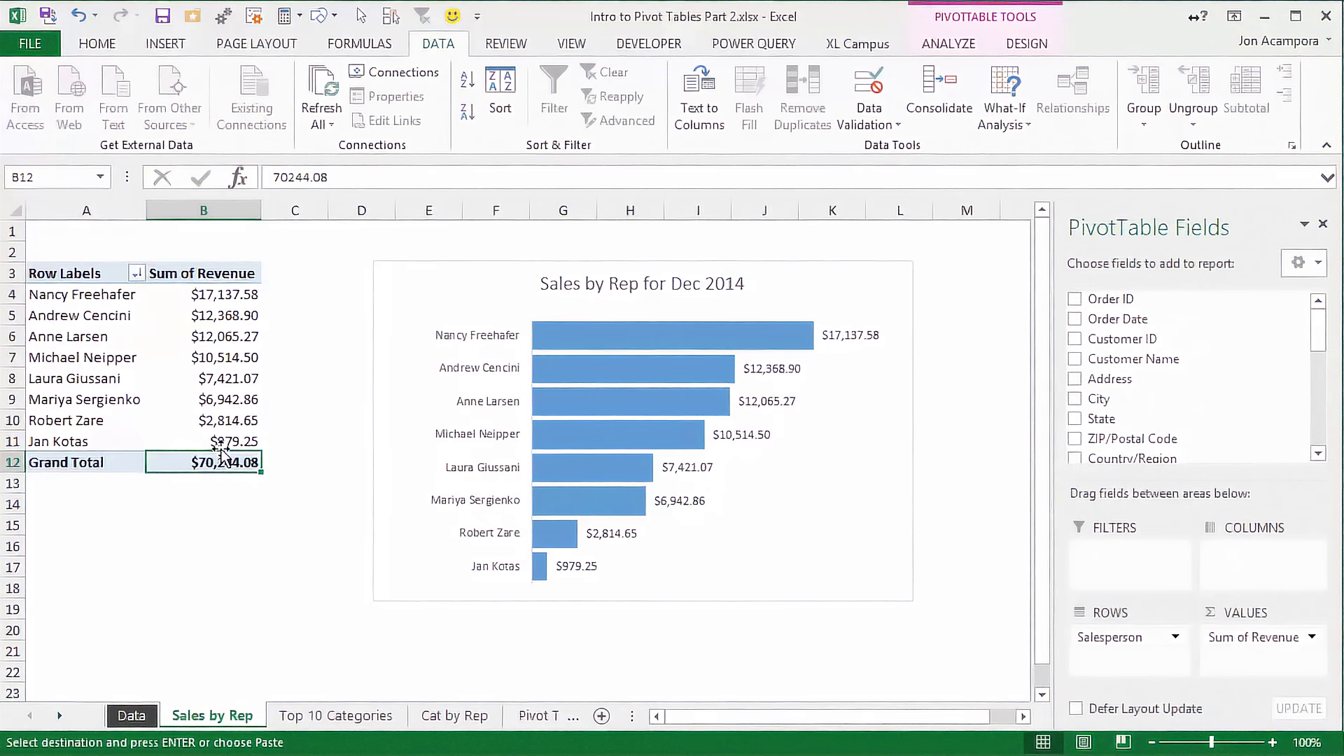
{"action": "mouse_move", "coordinate": [219, 469]}
{"action": "mouse_move", "coordinate": [213, 390]}
{"action": "left_click", "coordinate": [240, 314]}
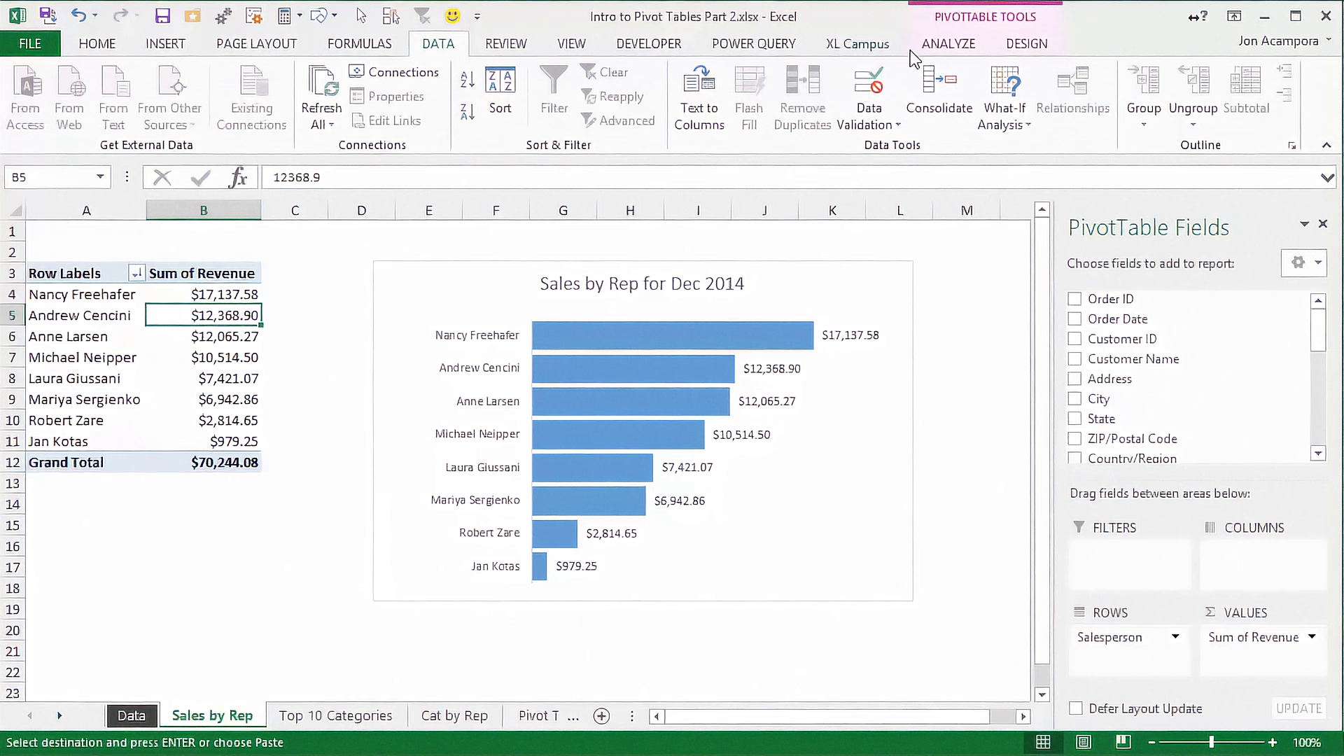
{"action": "left_click", "coordinate": [938, 43]}
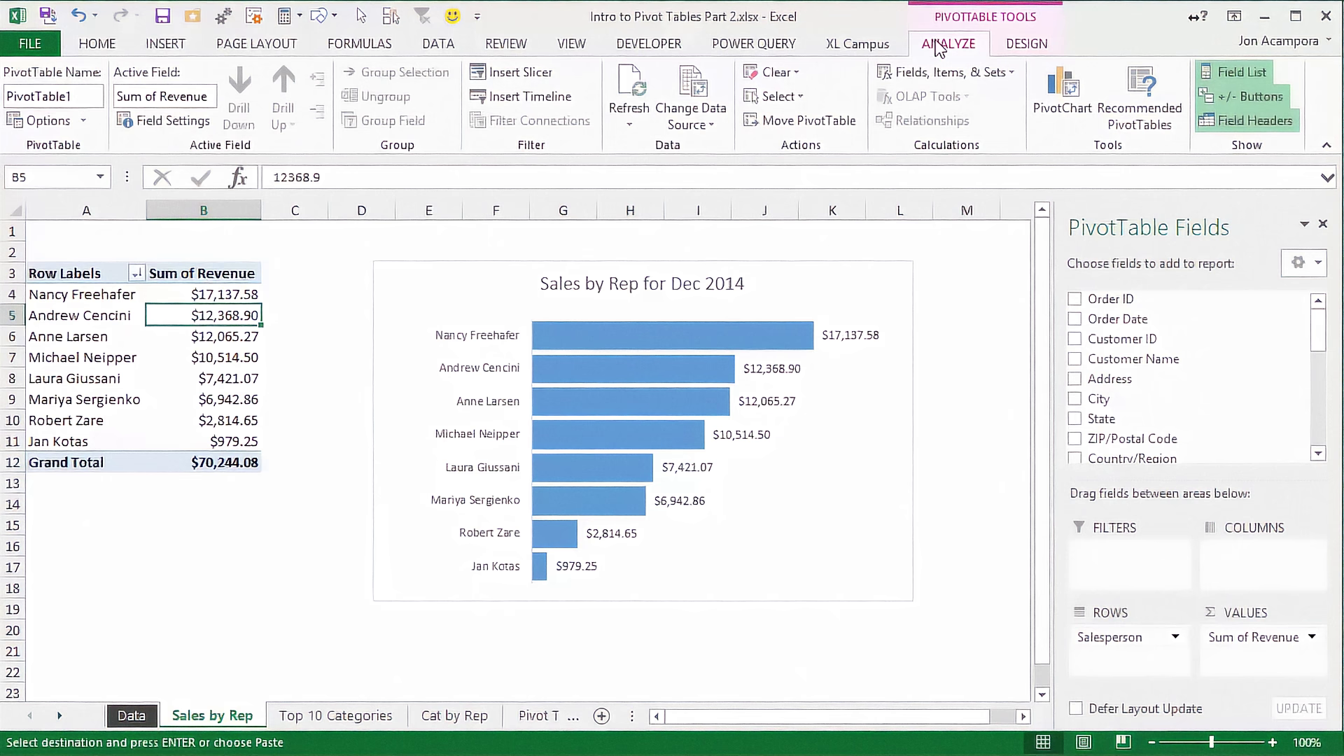
{"action": "left_click", "coordinate": [677, 82]}
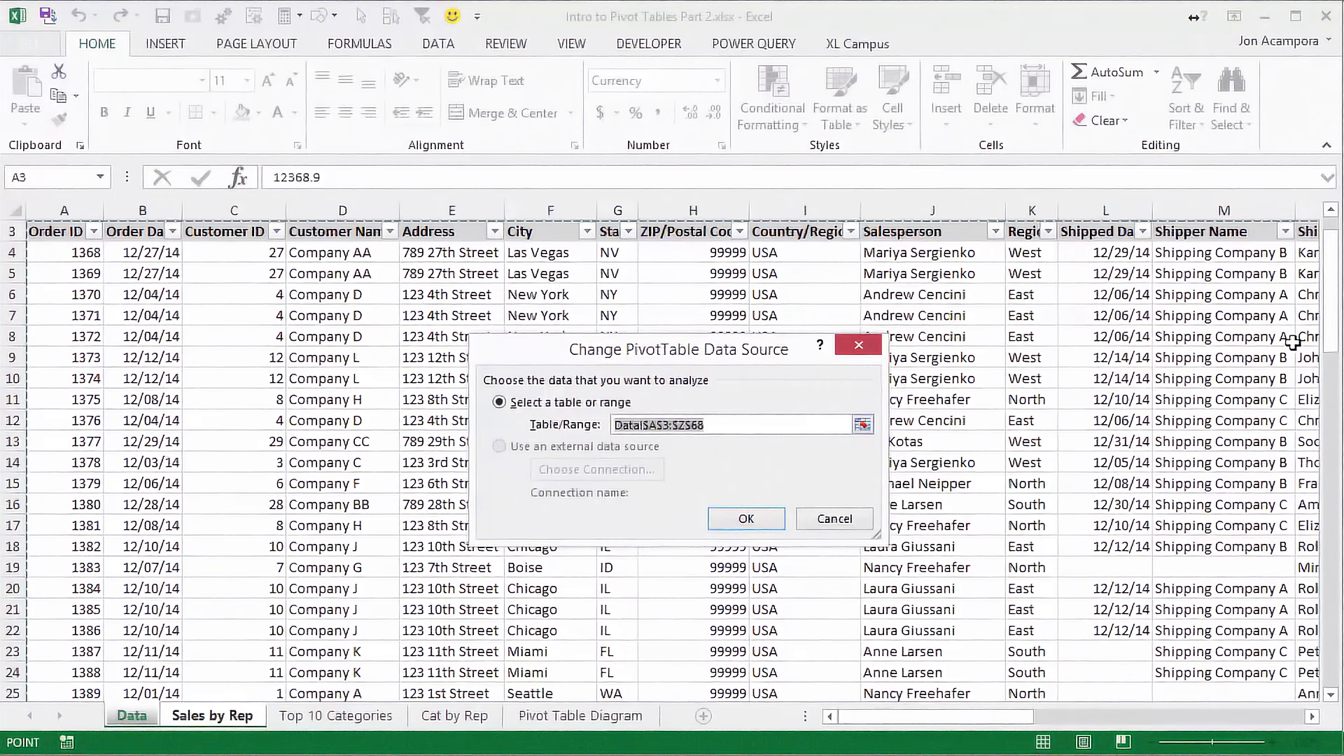
{"action": "left_click_drag", "start_coordinate": [1330, 329], "coordinate": [1330, 672]}
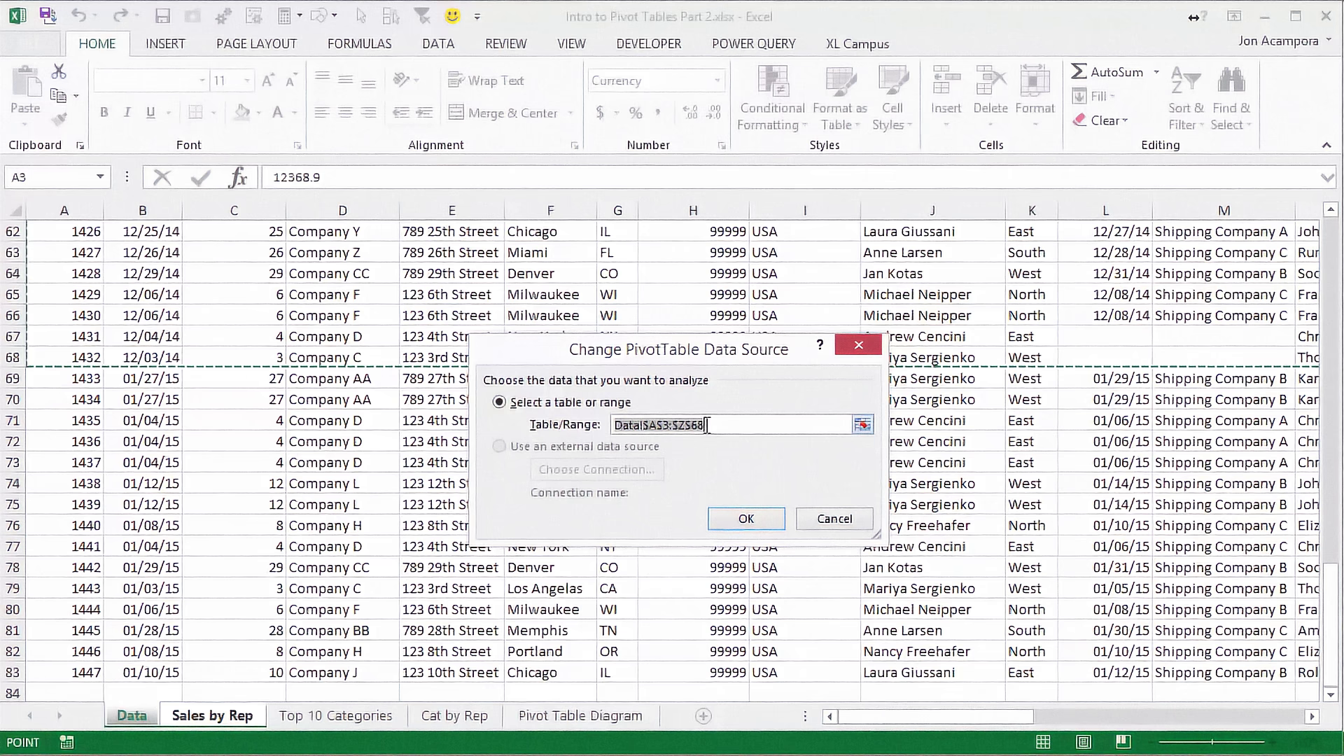
{"action": "left_click", "coordinate": [339, 465]}
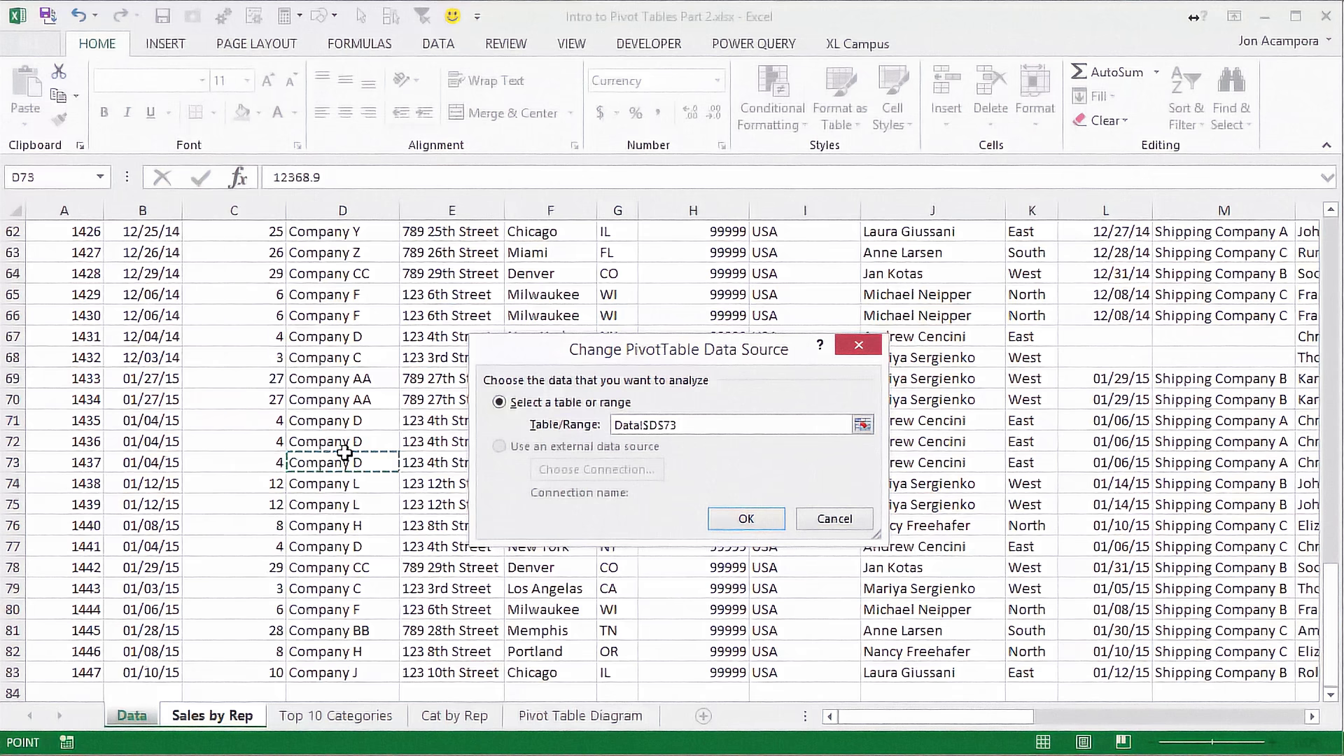
{"action": "key", "text": "ctrl+a"}
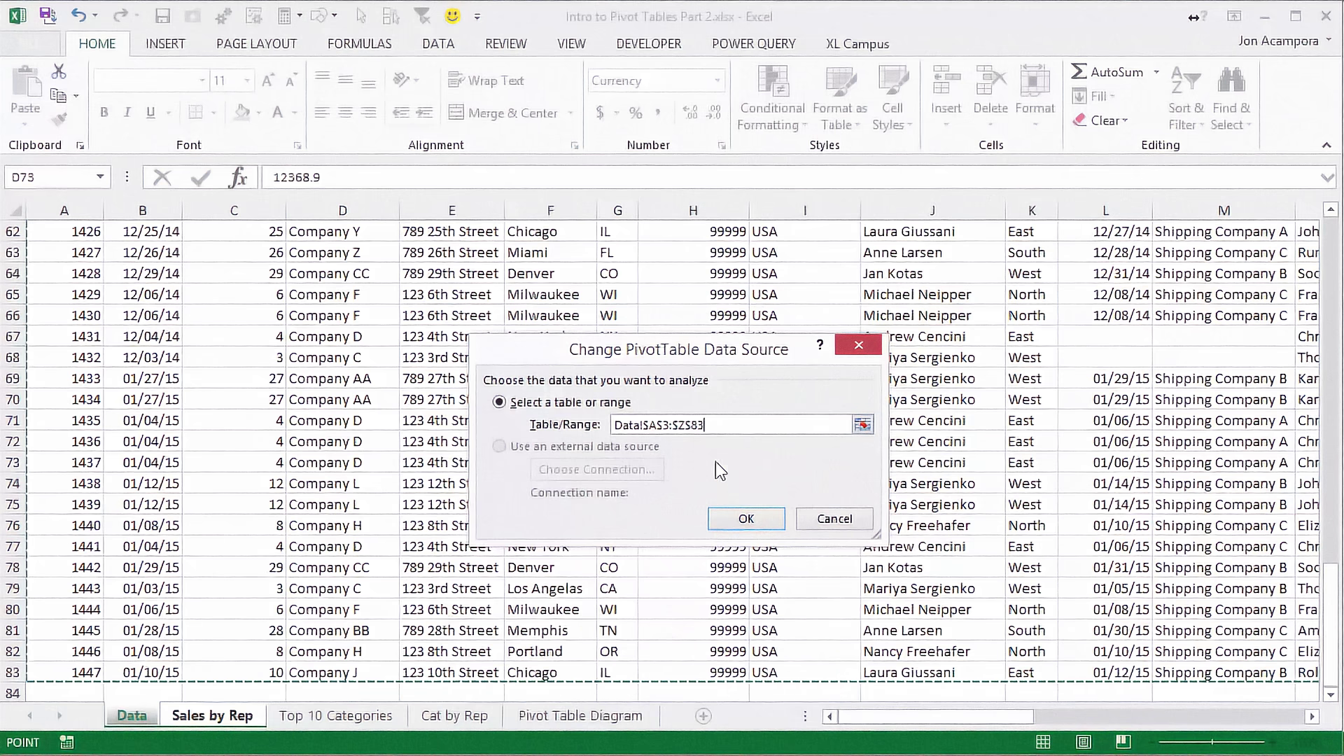
{"action": "left_click", "coordinate": [741, 522]}
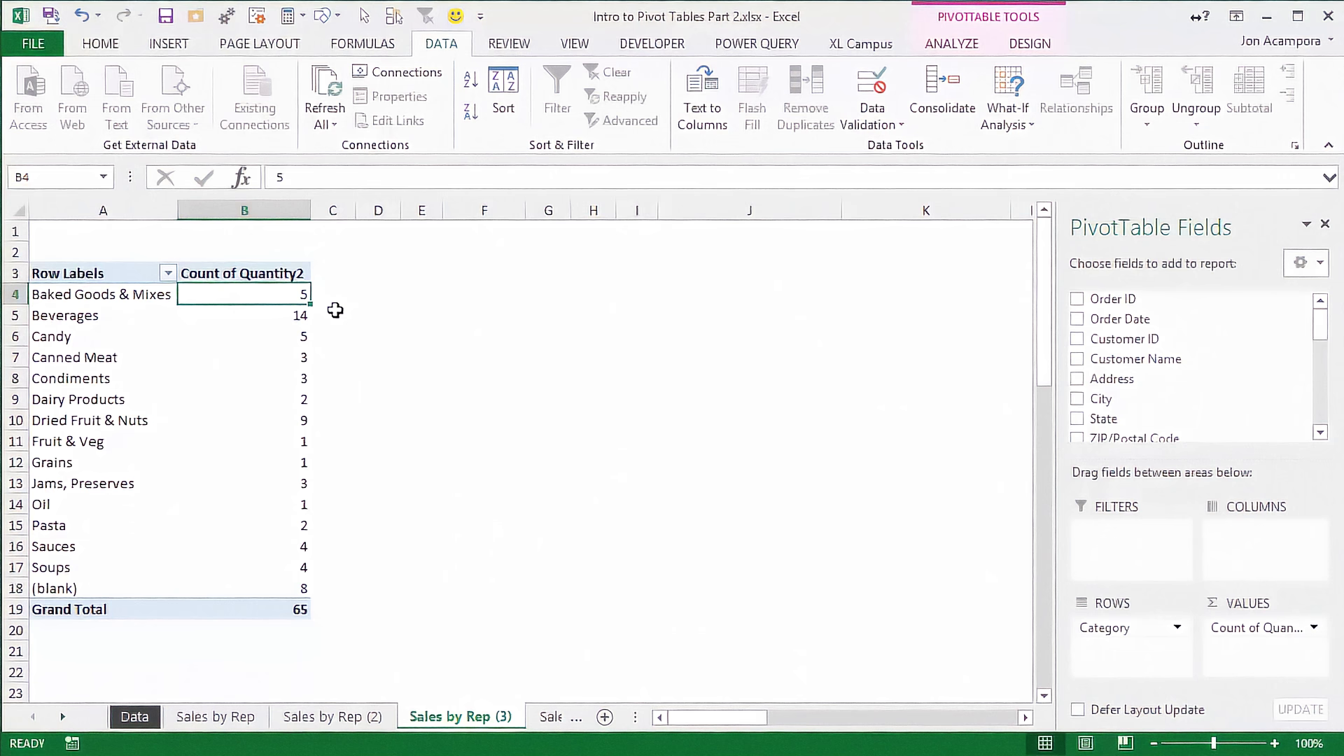
Select the (blank) category label on Sales by Rep (3) and inspect the Data sheet's Category filter options without applying a filter.
{"action": "left_click", "coordinate": [78, 589]}
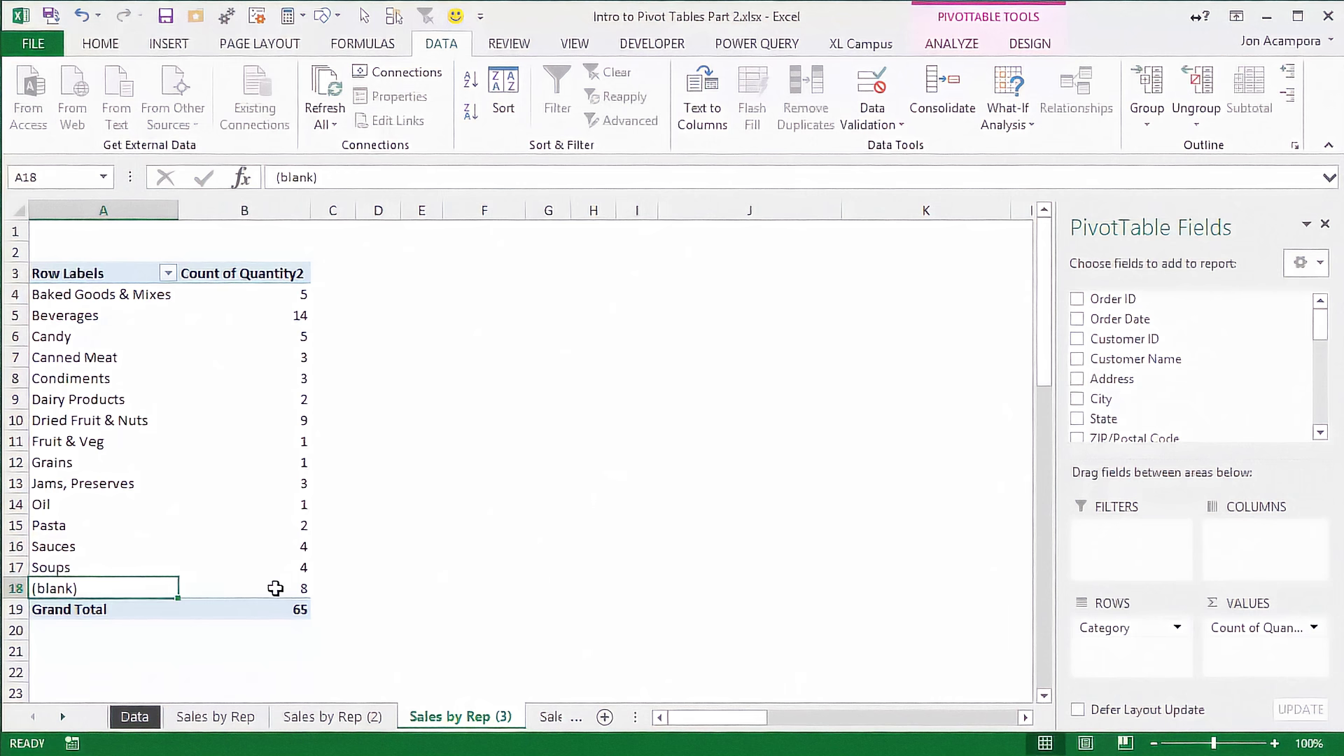
{"action": "mouse_move", "coordinate": [275, 588]}
{"action": "left_click", "coordinate": [140, 716]}
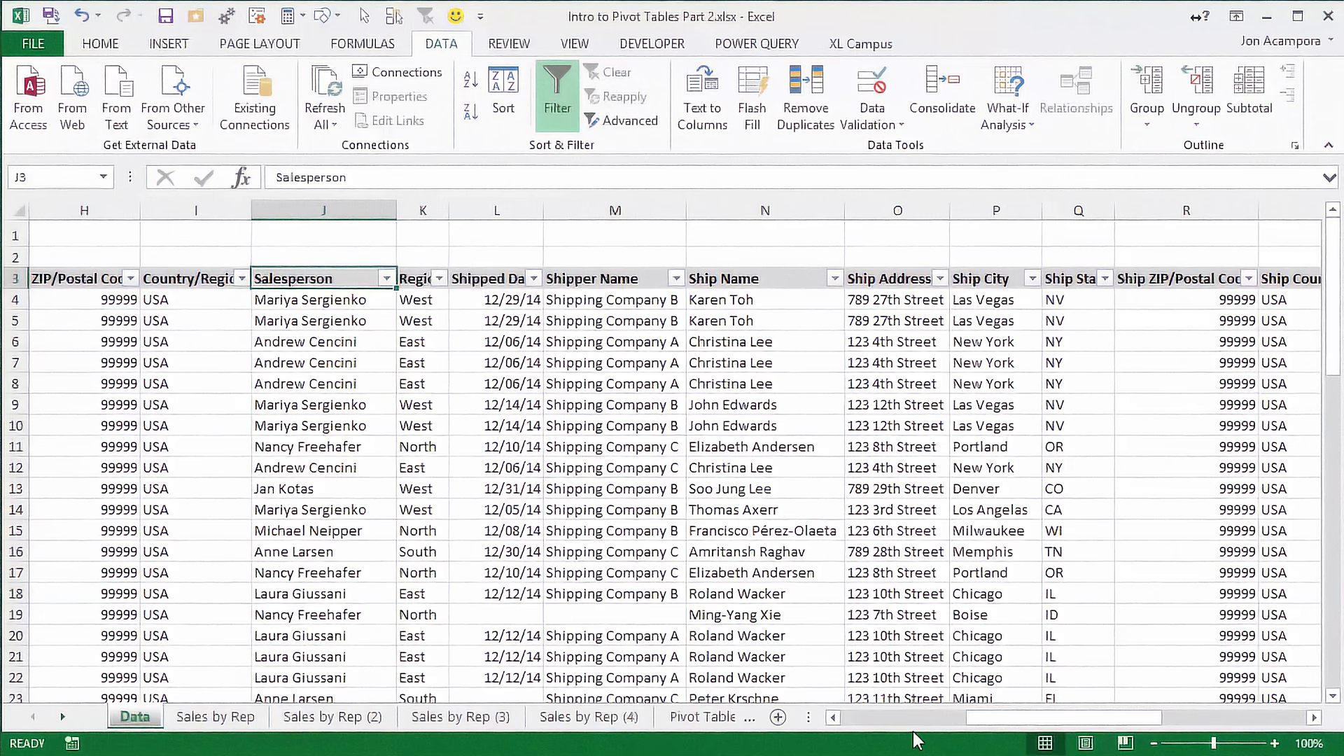
{"action": "left_click_drag", "start_coordinate": [999, 718], "coordinate": [1194, 704]}
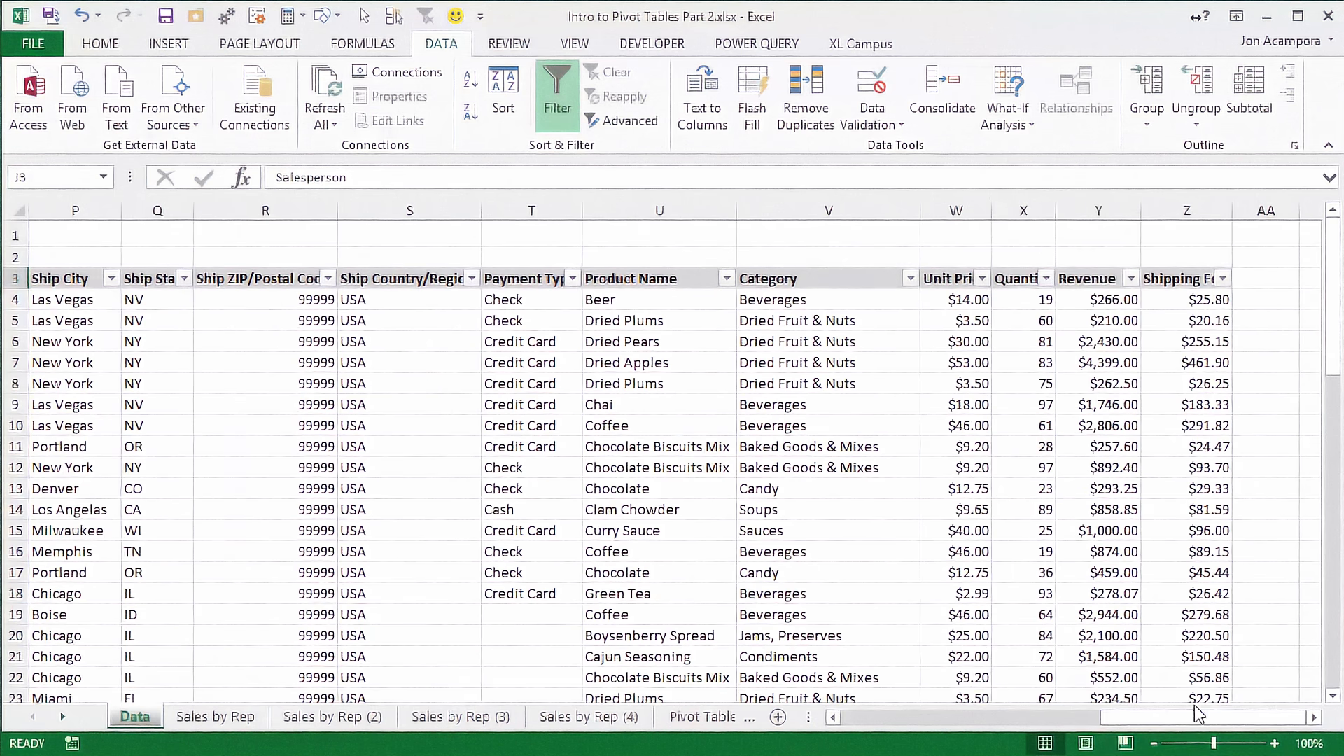
{"action": "left_click", "coordinate": [910, 279]}
{"action": "left_click_drag", "start_coordinate": [902, 501], "coordinate": [902, 578]}
{"action": "left_click", "coordinate": [868, 676]}
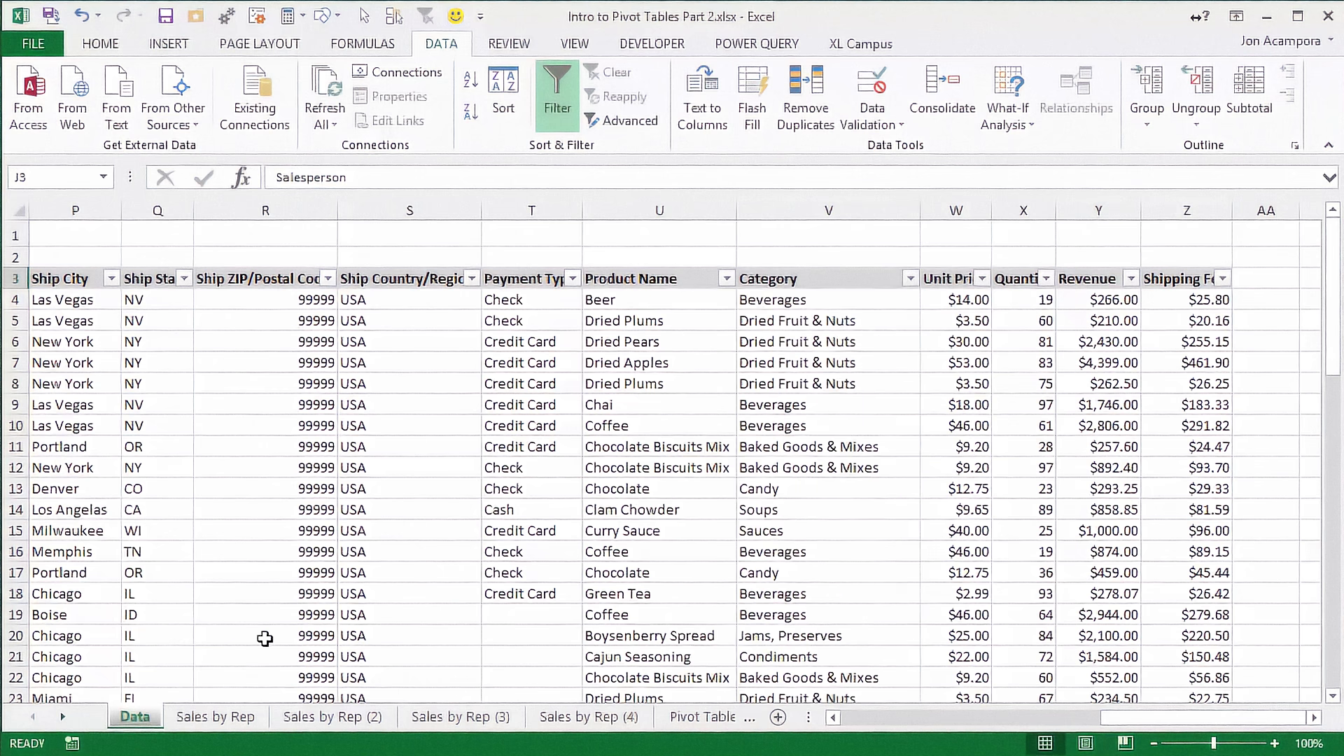
Open PivotPal on Sales by Rep (3) and filter the source data to the records behind the (blank) category's count in B18.
{"action": "left_click", "coordinate": [455, 716]}
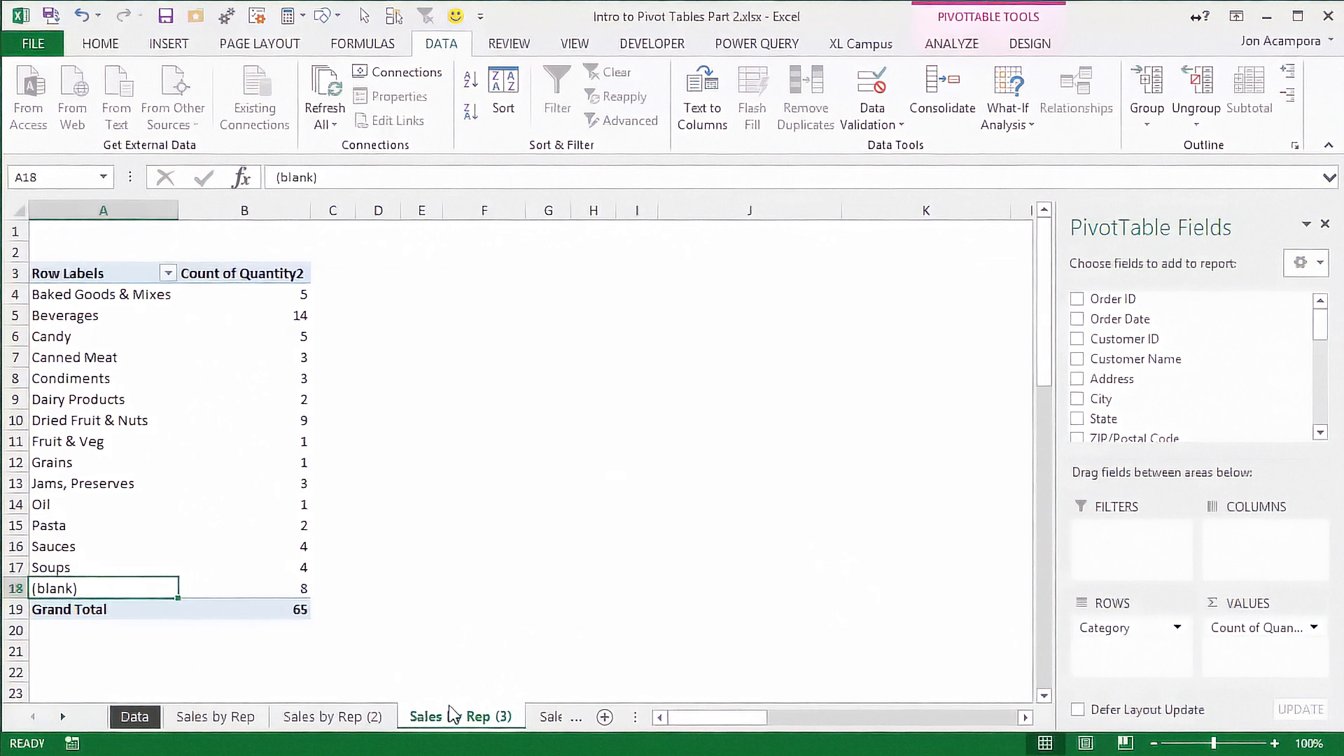
{"action": "left_click", "coordinate": [863, 43]}
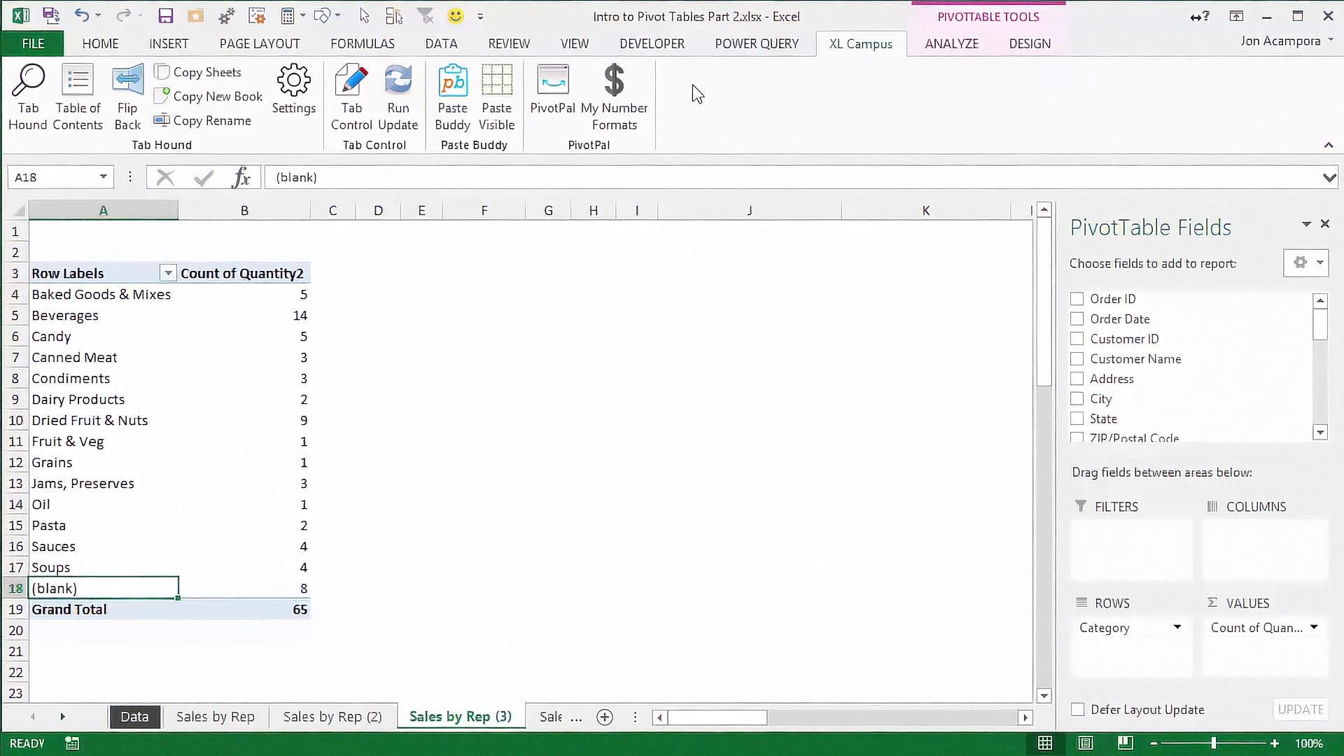
{"action": "left_click", "coordinate": [553, 90]}
{"action": "left_click_drag", "start_coordinate": [695, 188], "coordinate": [624, 192]}
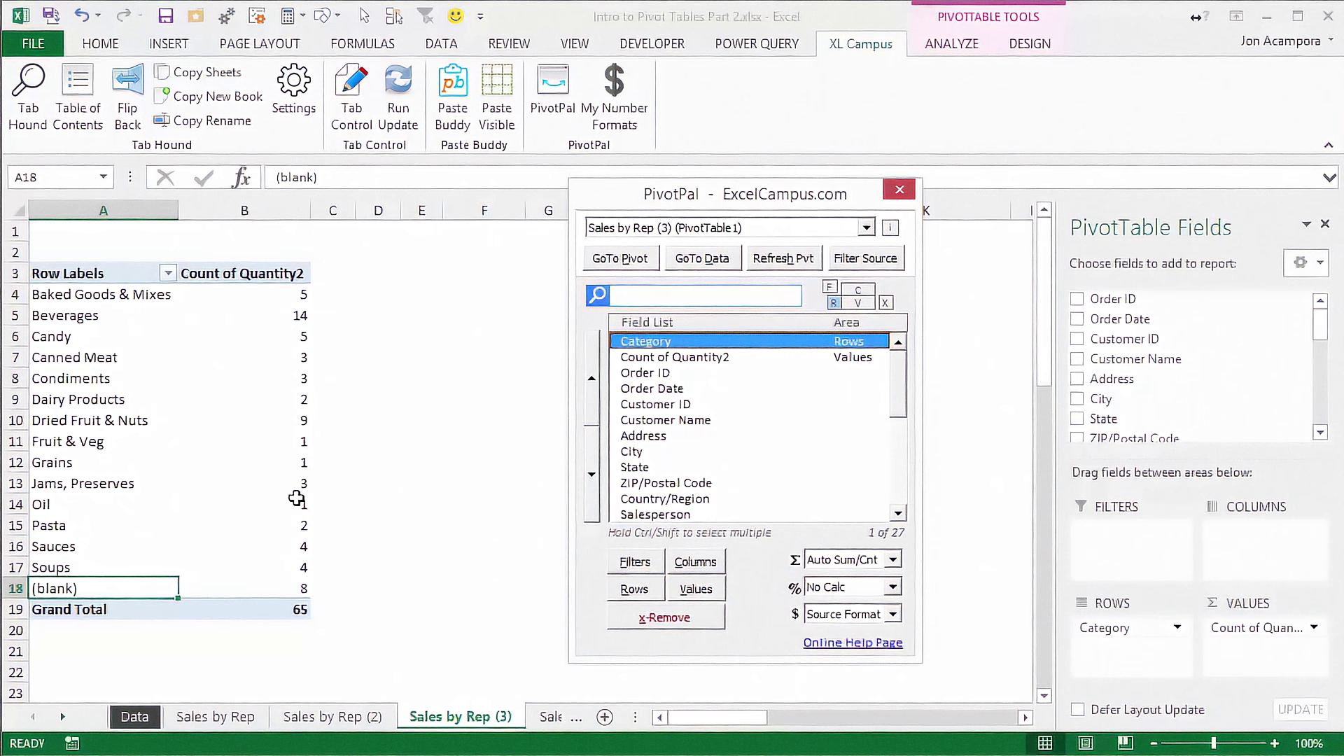
{"action": "left_click", "coordinate": [262, 591]}
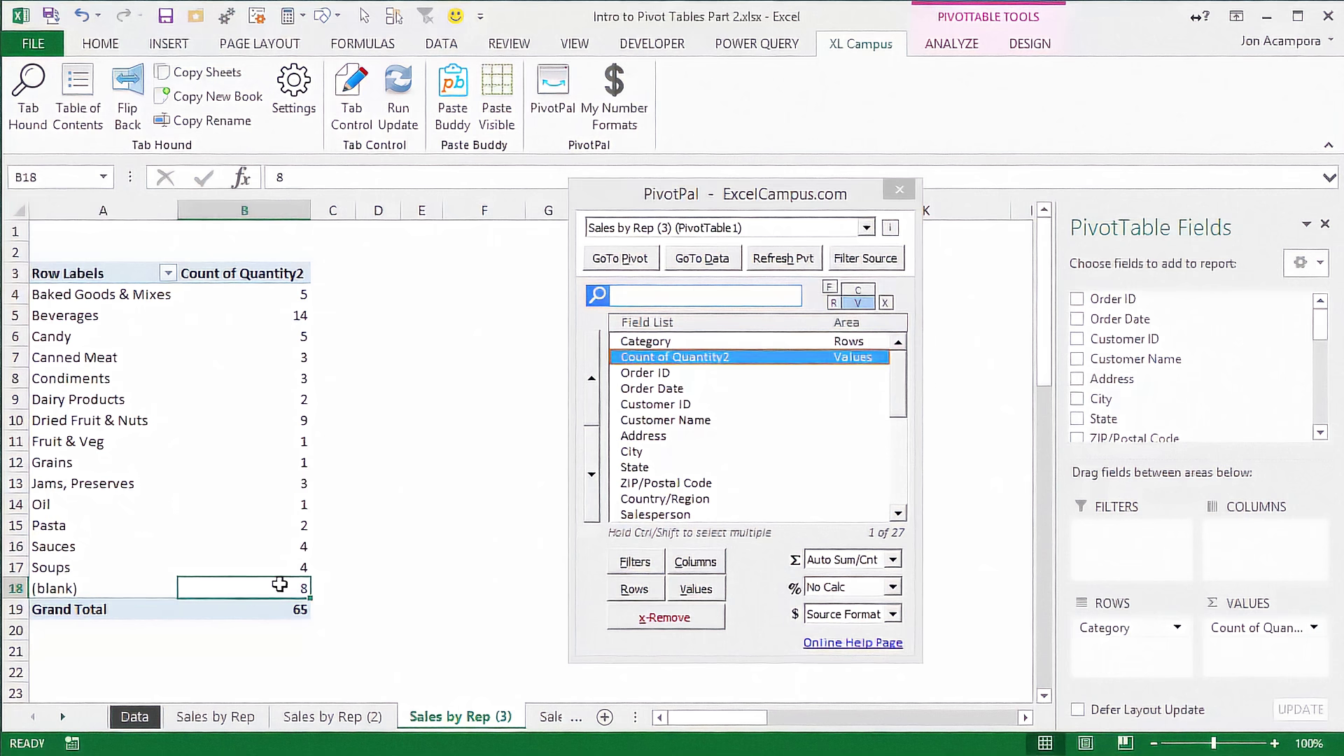
{"action": "left_click", "coordinate": [851, 265]}
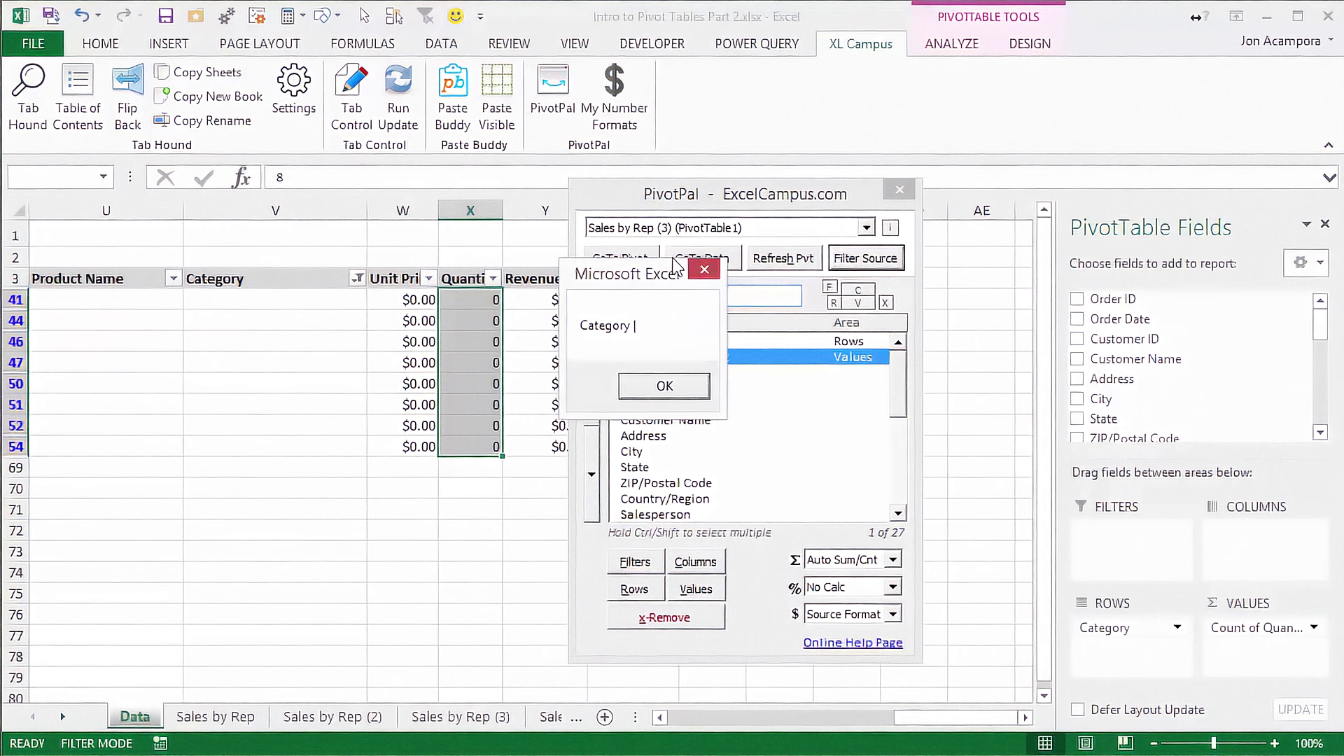
{"action": "left_click_drag", "start_coordinate": [649, 278], "coordinate": [550, 278]}
{"action": "left_click", "coordinate": [560, 386]}
Check which categories are selected in the Data sheet's Category filter and leave the filter unchanged.
{"action": "left_click", "coordinate": [357, 279]}
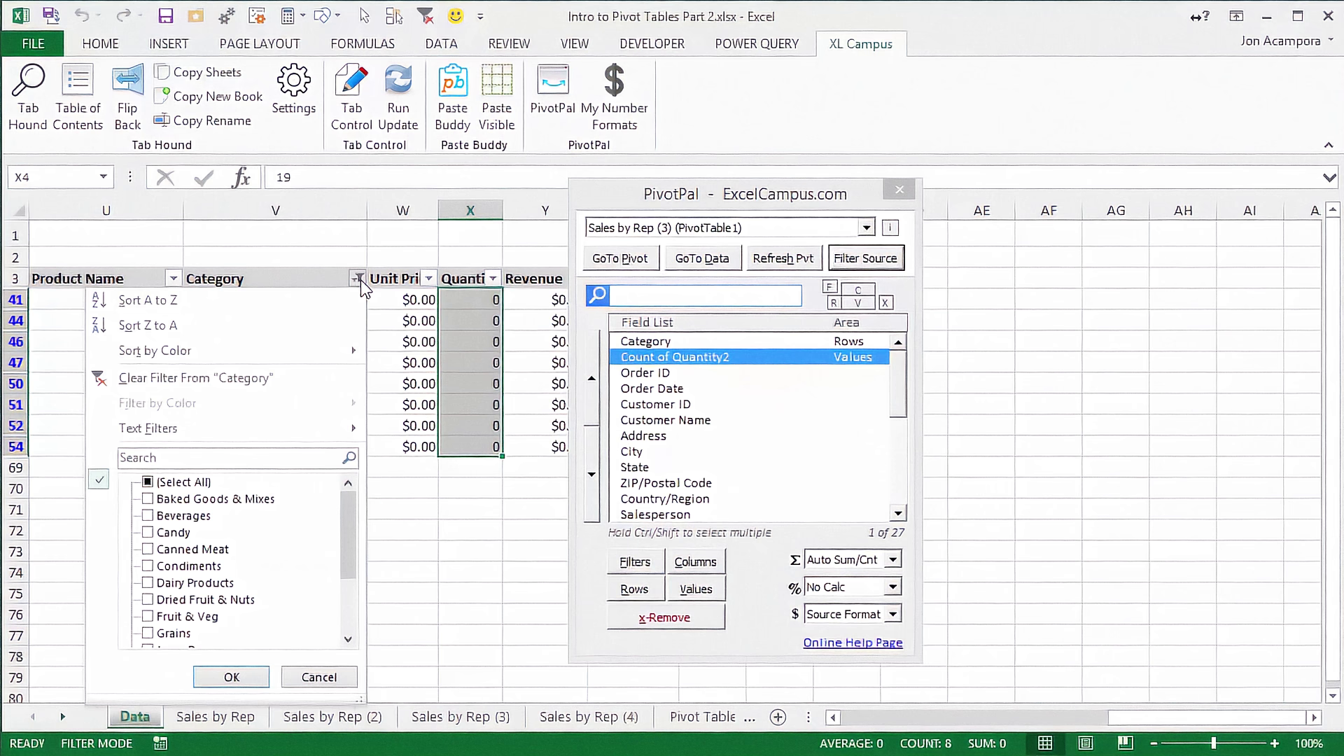
{"action": "left_click", "coordinate": [350, 575]}
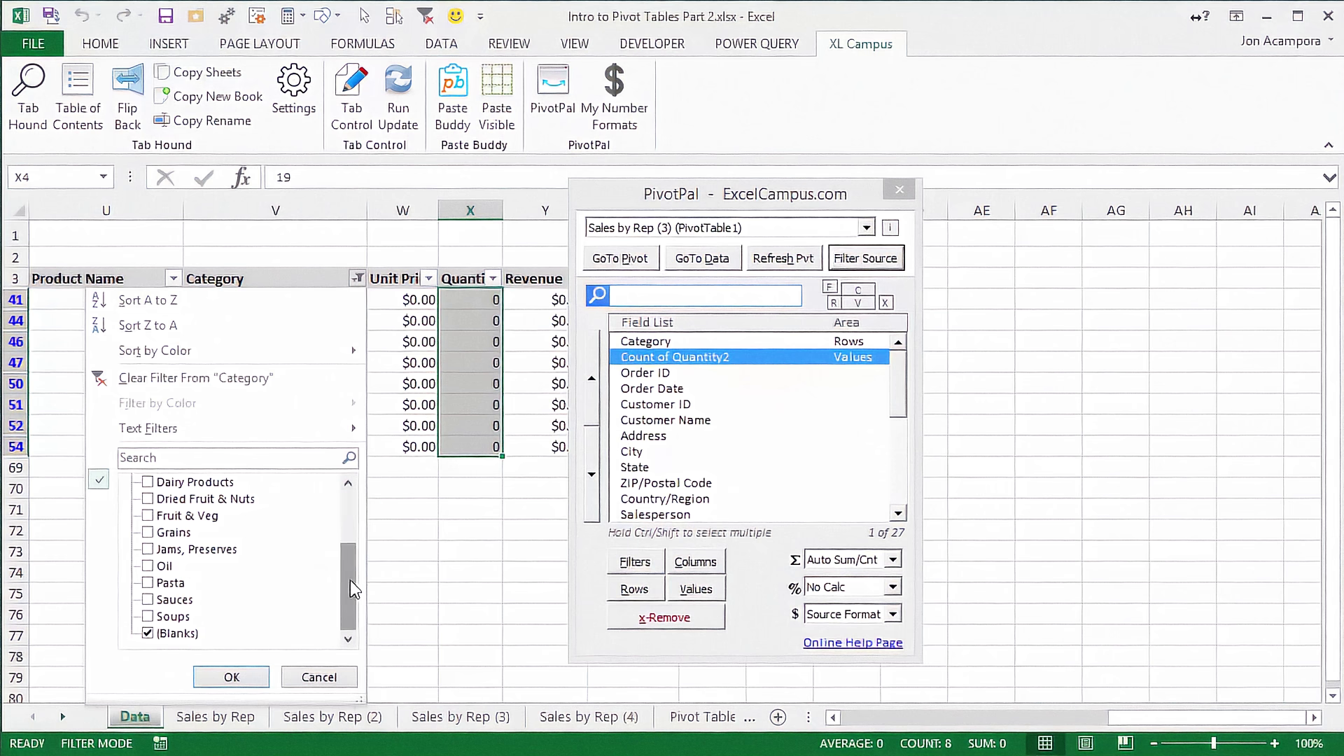
{"action": "left_click_drag", "start_coordinate": [350, 581], "coordinate": [349, 499]}
{"action": "left_click", "coordinate": [338, 676]}
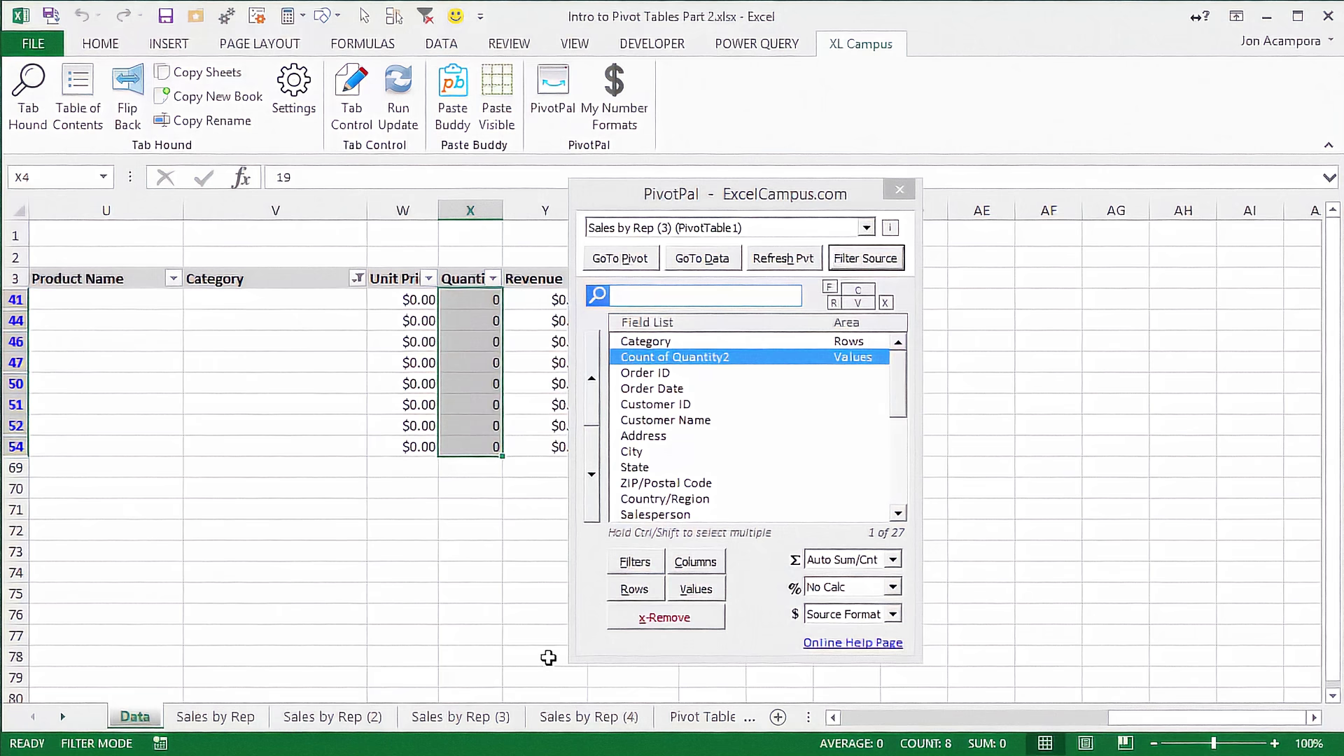
Use PivotPal to filter the source data to the records behind the West Beverages revenue in E13 of Sales by Rep (4).
{"action": "left_click", "coordinate": [573, 715]}
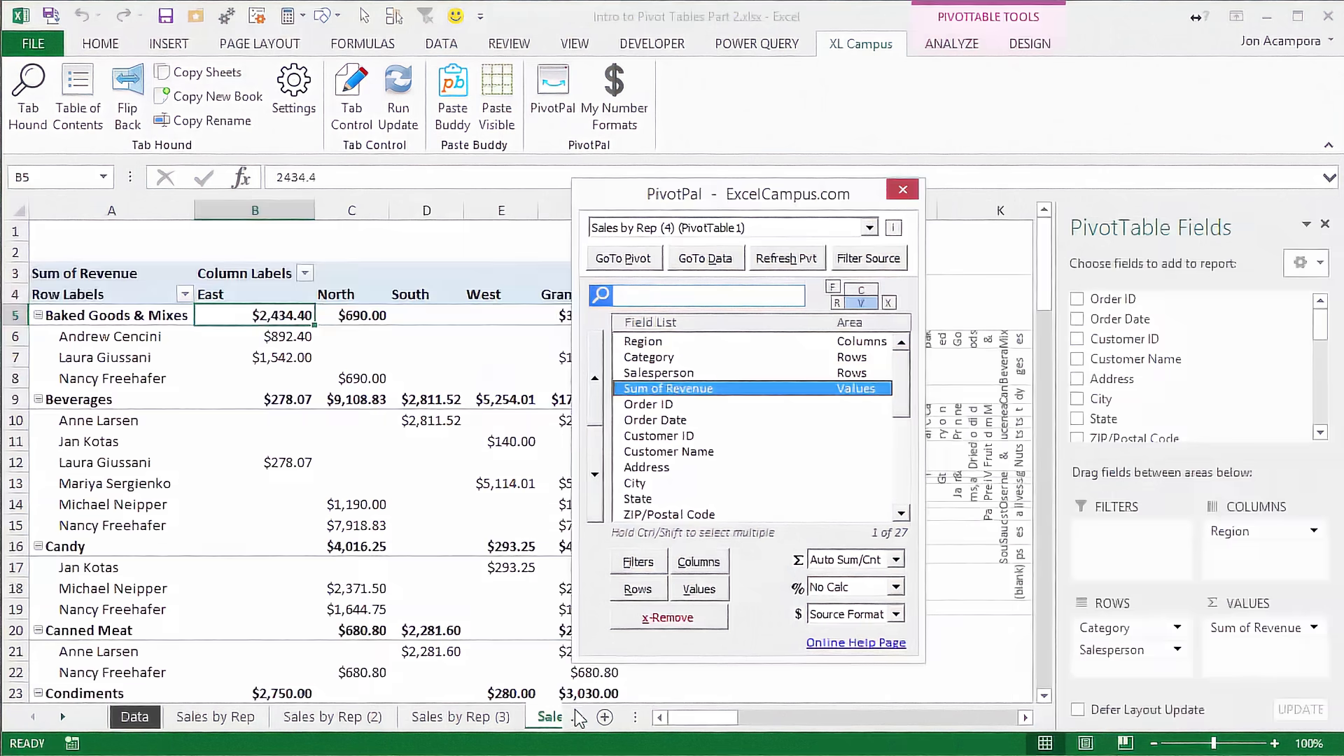
{"action": "left_click_drag", "start_coordinate": [625, 210], "coordinate": [708, 205]}
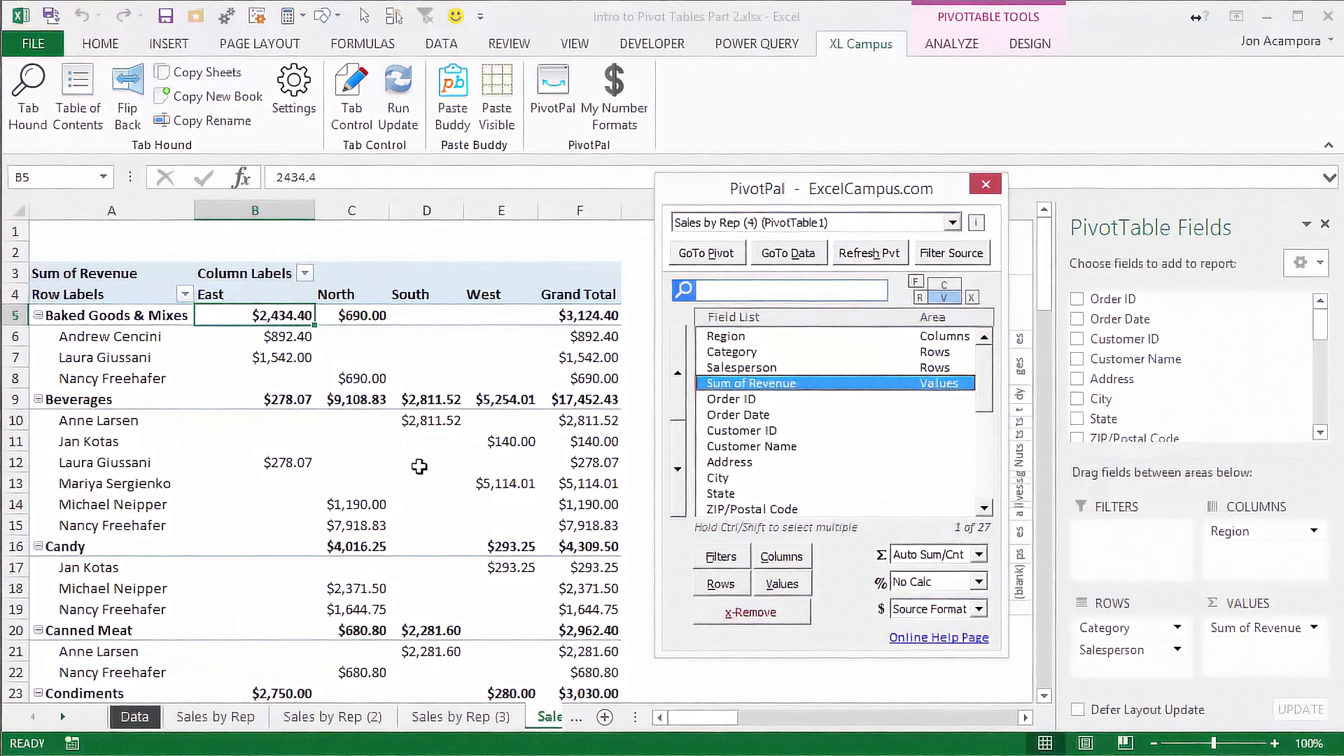
{"action": "left_click", "coordinate": [509, 485]}
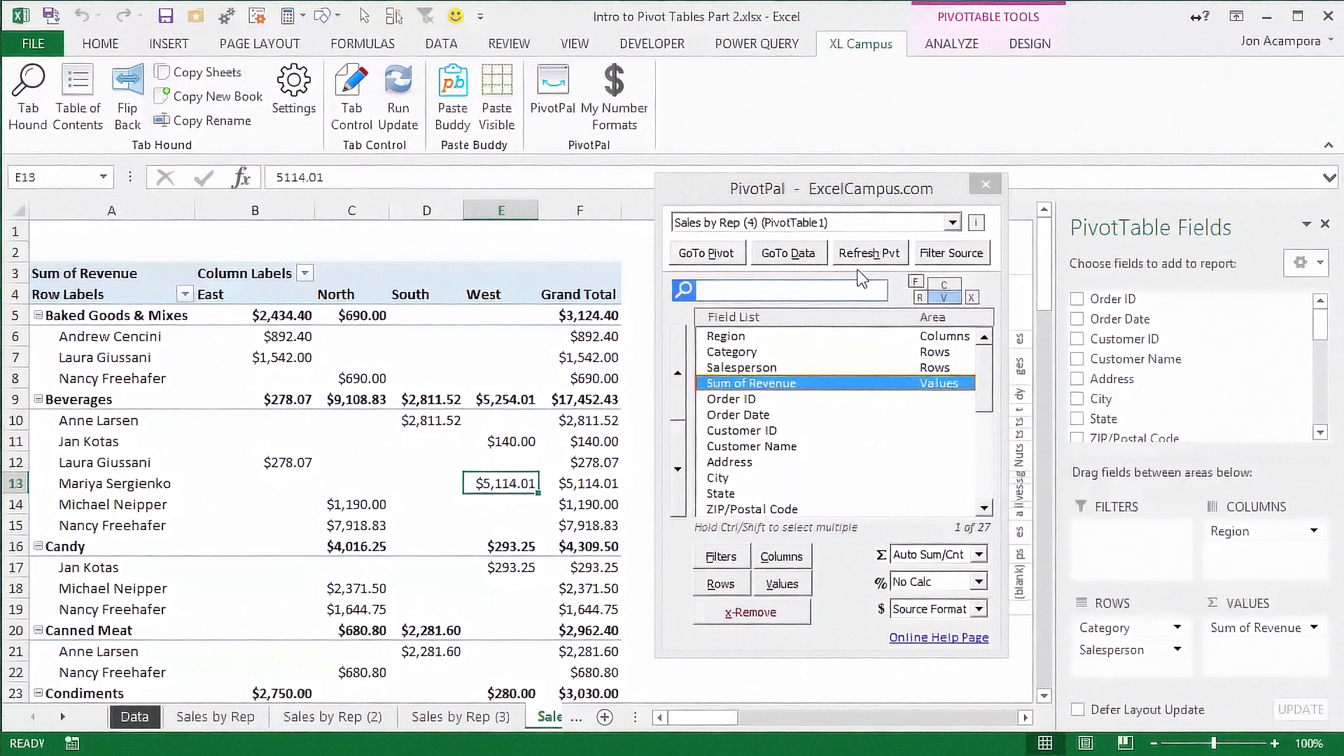
{"action": "left_click", "coordinate": [942, 253]}
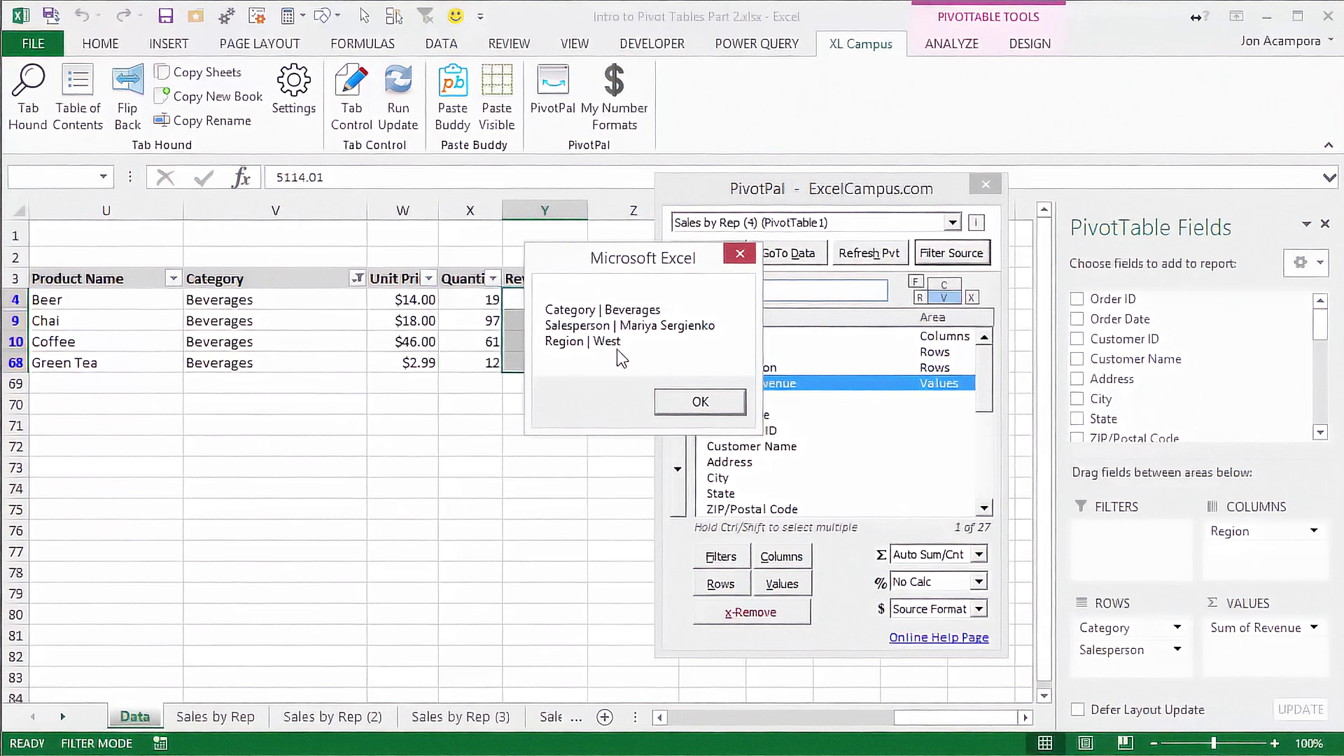
{"action": "left_click", "coordinate": [697, 409]}
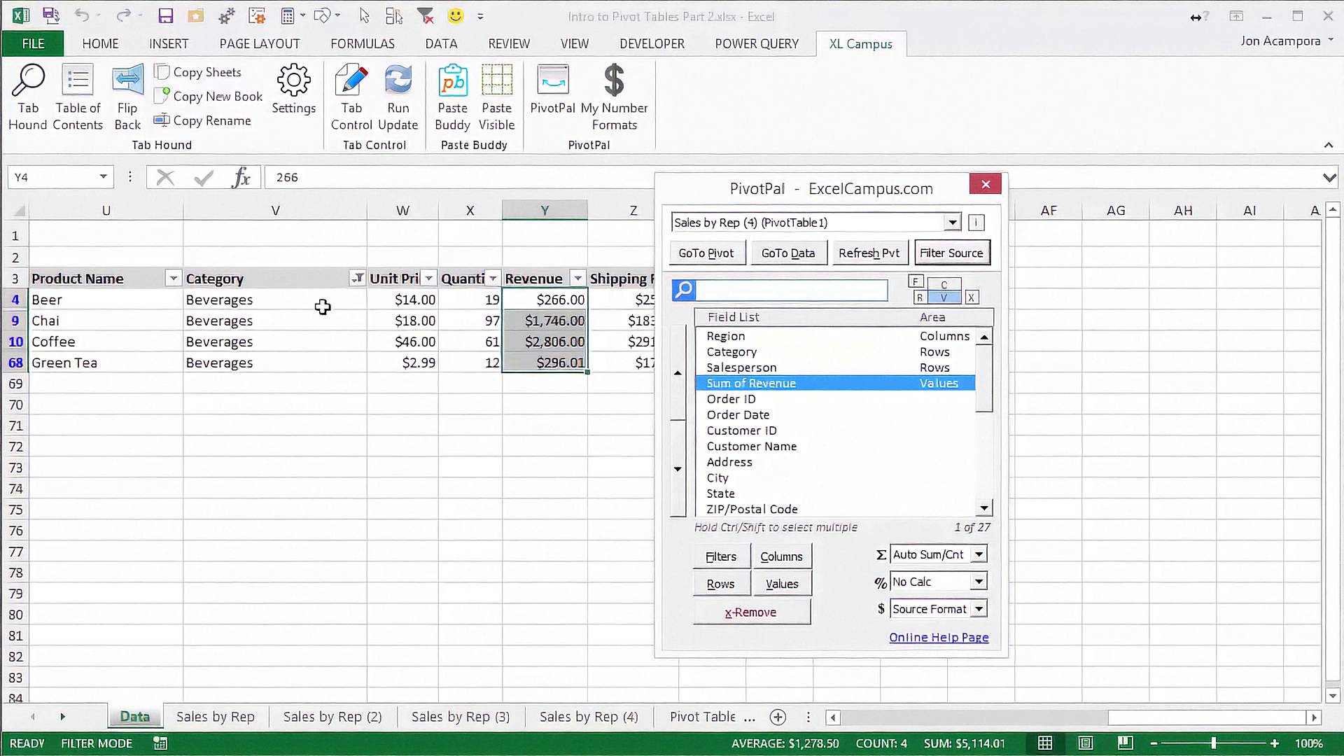
Inspect the filtered source data, going to the Salesperson column through PivotPal and opening its filter list.
{"action": "left_click", "coordinate": [358, 280]}
{"action": "left_click", "coordinate": [358, 279]}
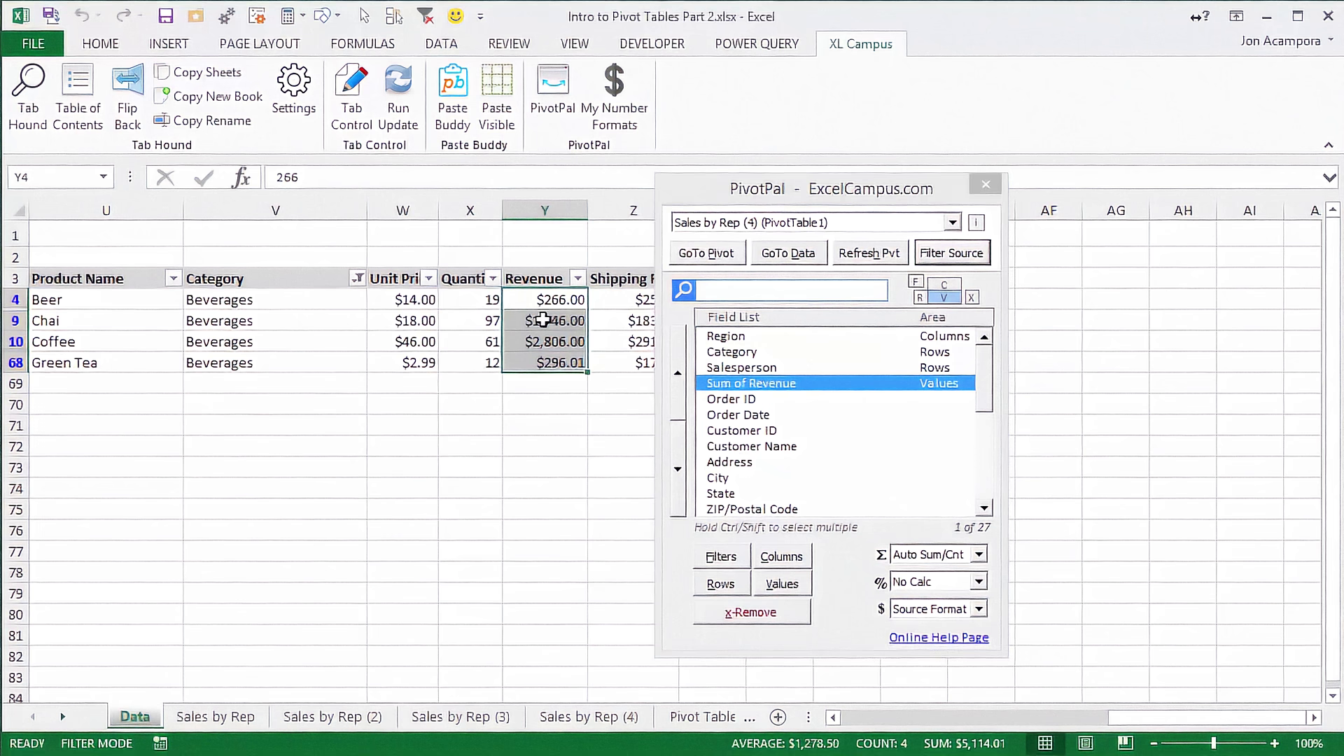
{"action": "left_click", "coordinate": [754, 368]}
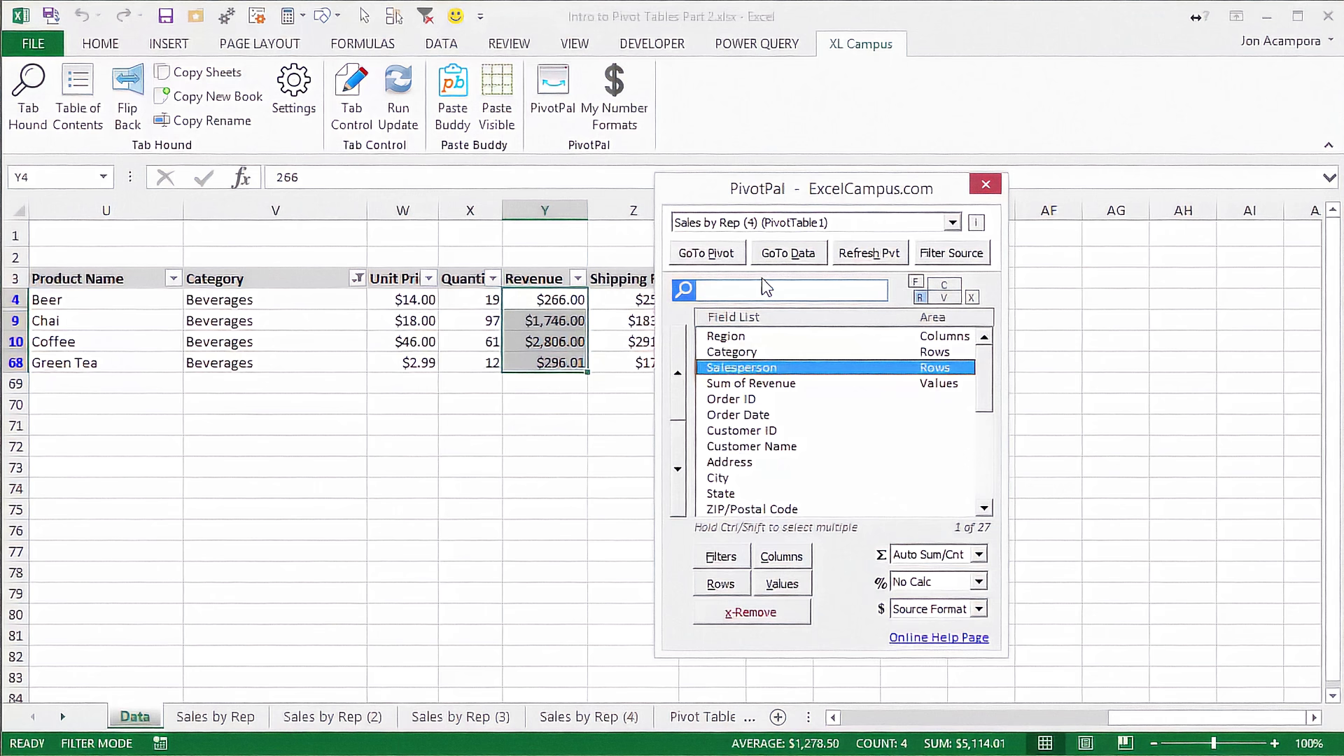
{"action": "left_click", "coordinate": [777, 256]}
{"action": "left_click_drag", "start_coordinate": [735, 191], "coordinate": [905, 189]}
{"action": "left_click", "coordinate": [738, 280]}
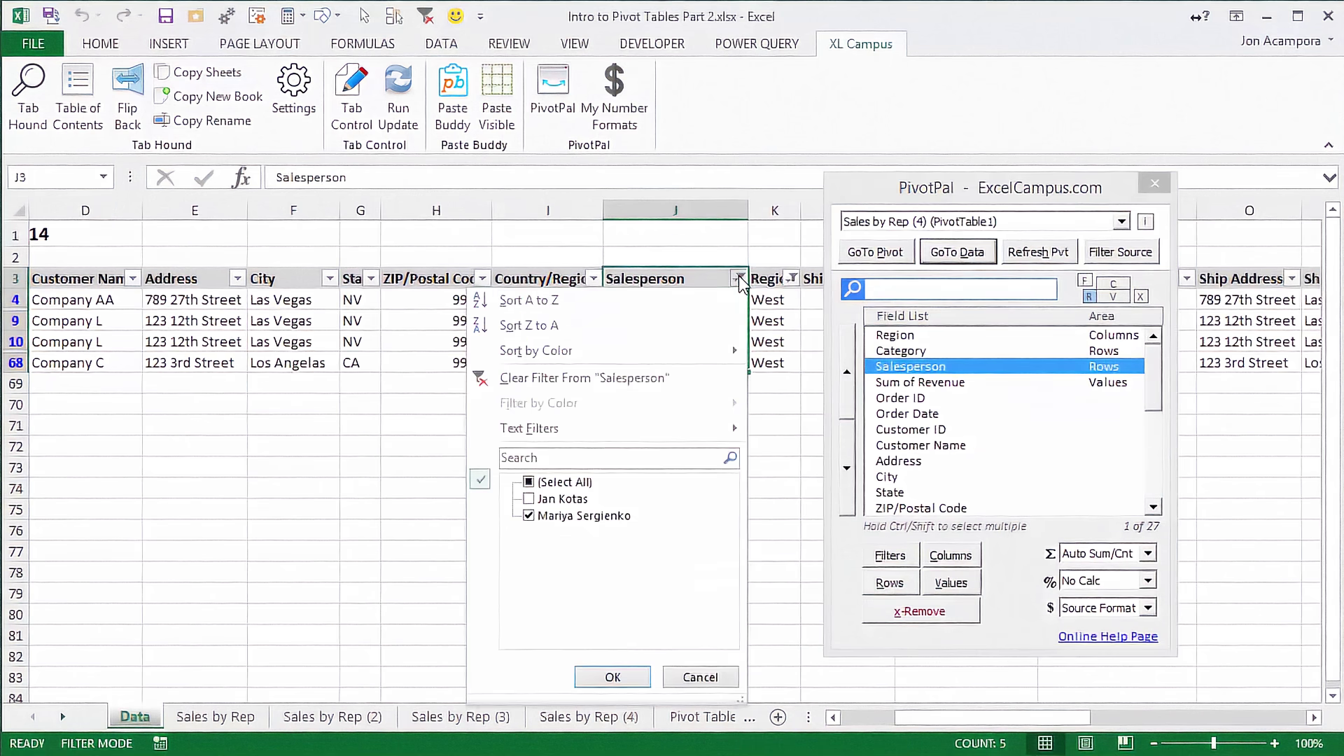
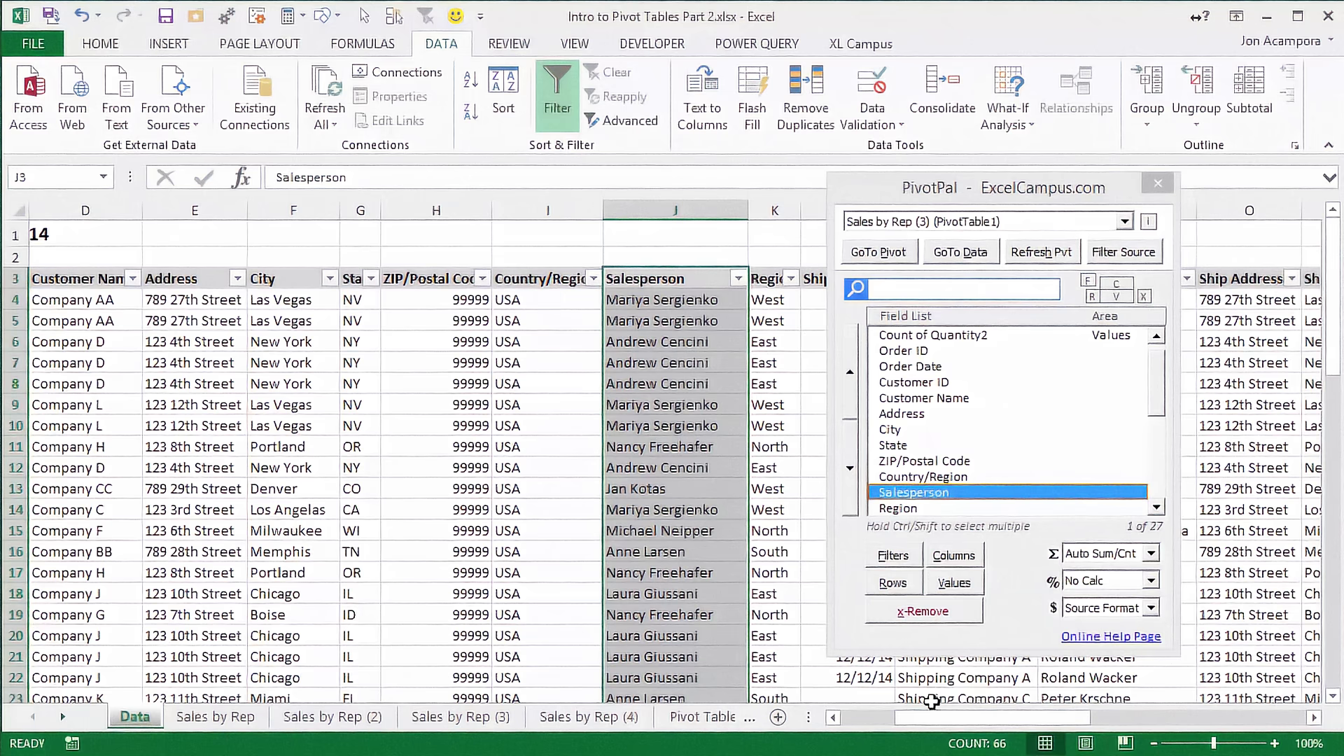
Add the Ship Name field to the rows of the Sales by Rep (3) pivot table from its column on the Data sheet.
{"action": "left_click_drag", "start_coordinate": [934, 716], "coordinate": [1051, 718]}
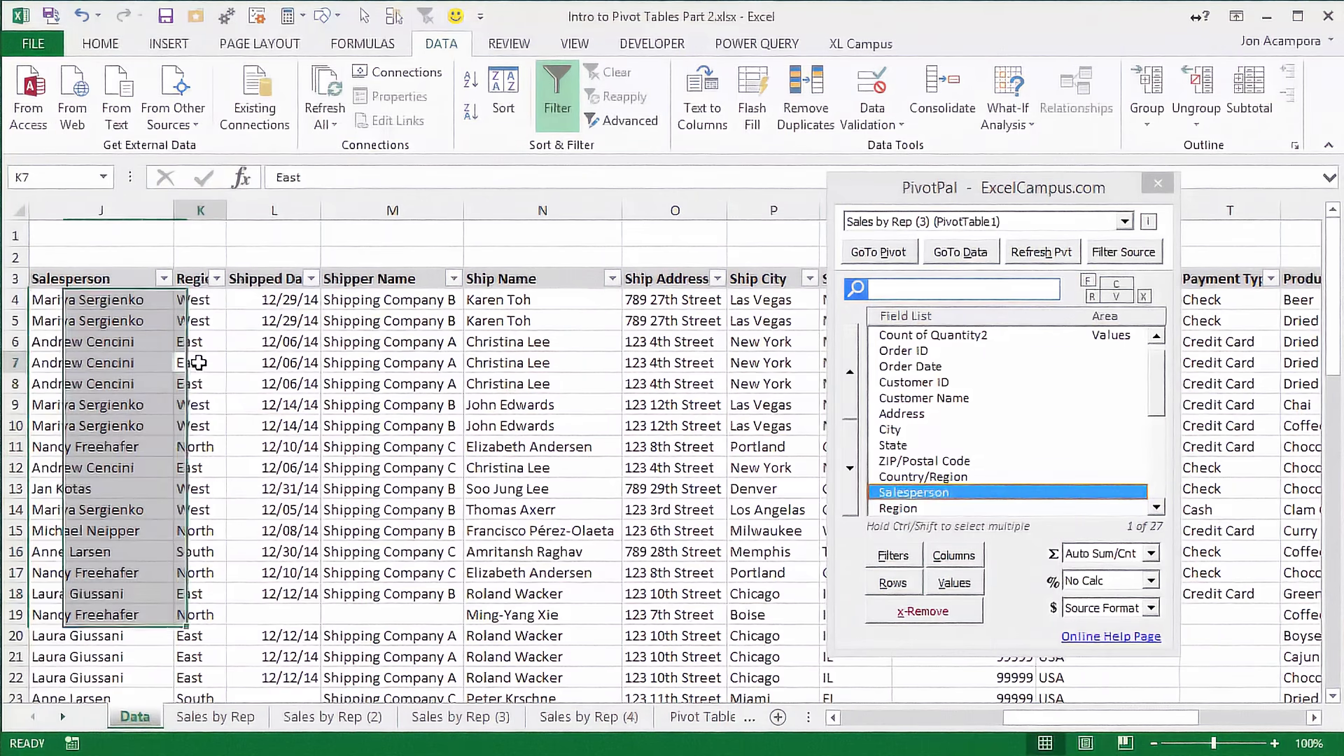
{"action": "left_click", "coordinate": [198, 362]}
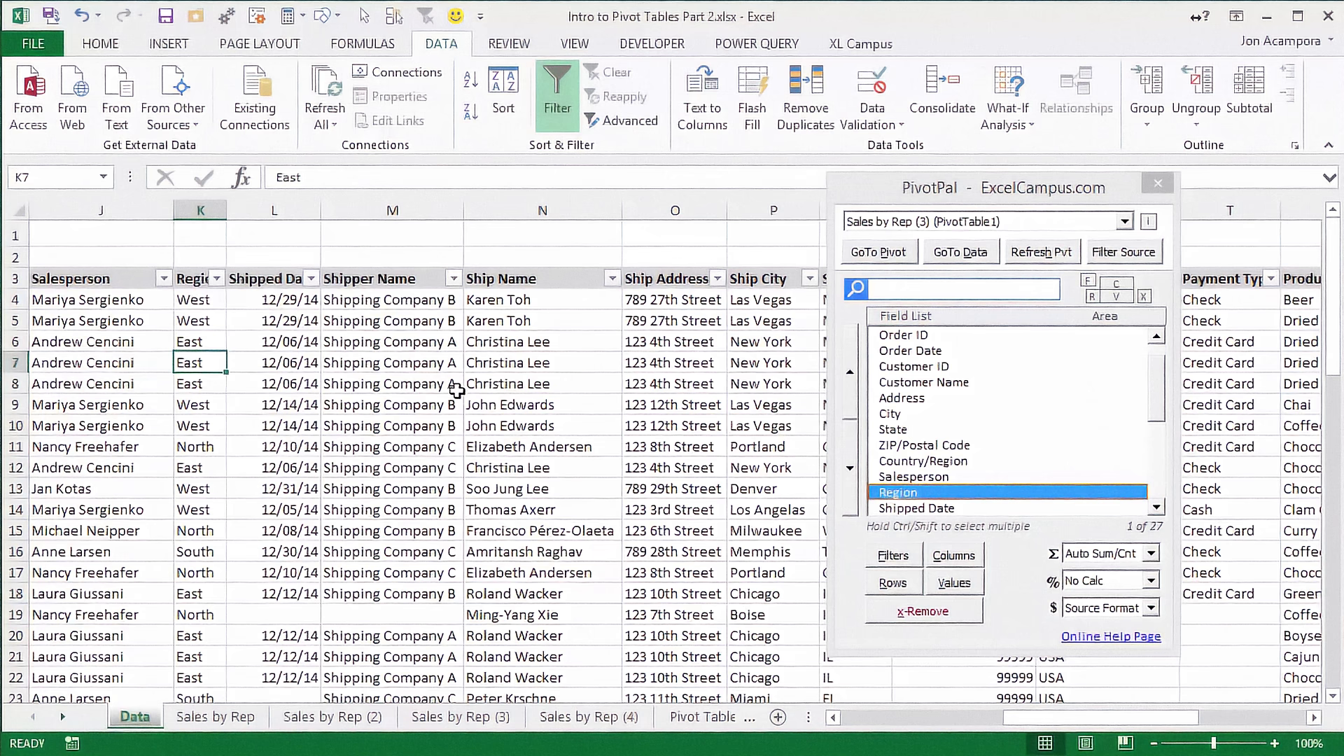
{"action": "left_click", "coordinate": [434, 384]}
{"action": "left_click", "coordinate": [535, 342]}
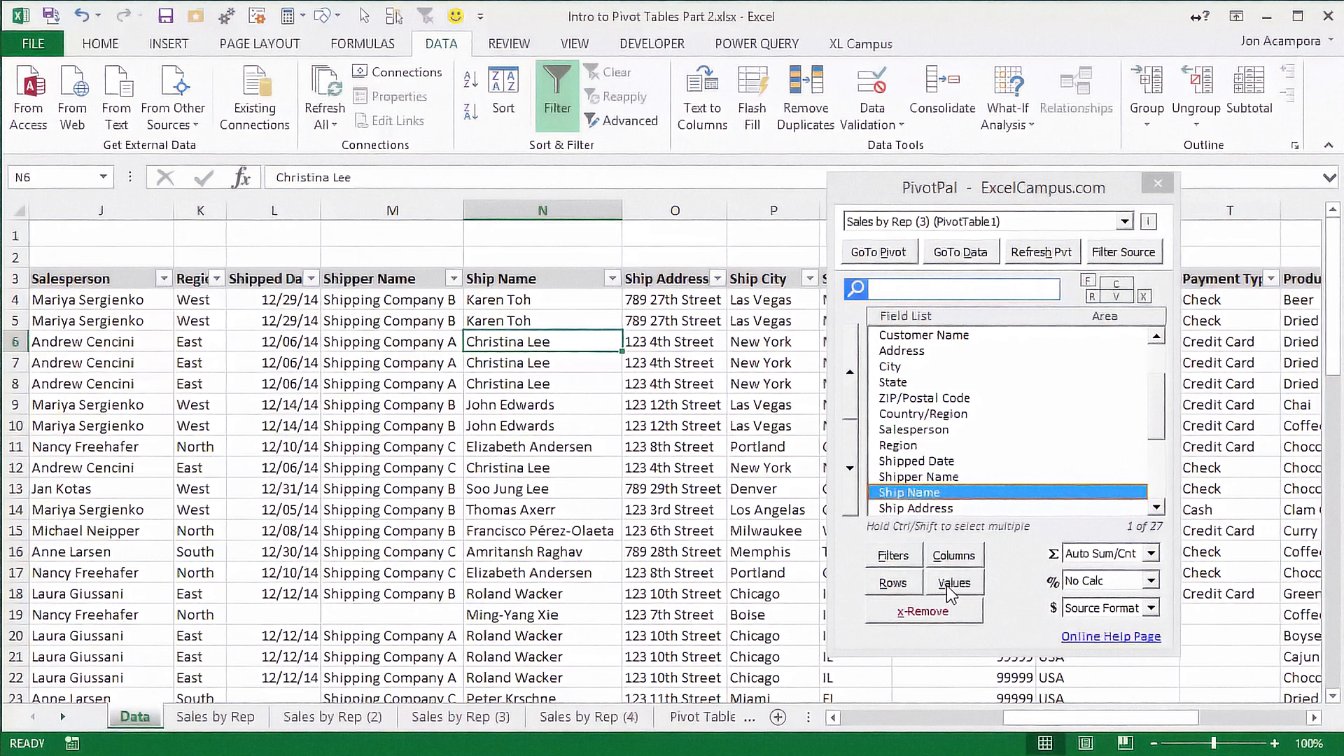
{"action": "left_click", "coordinate": [904, 585]}
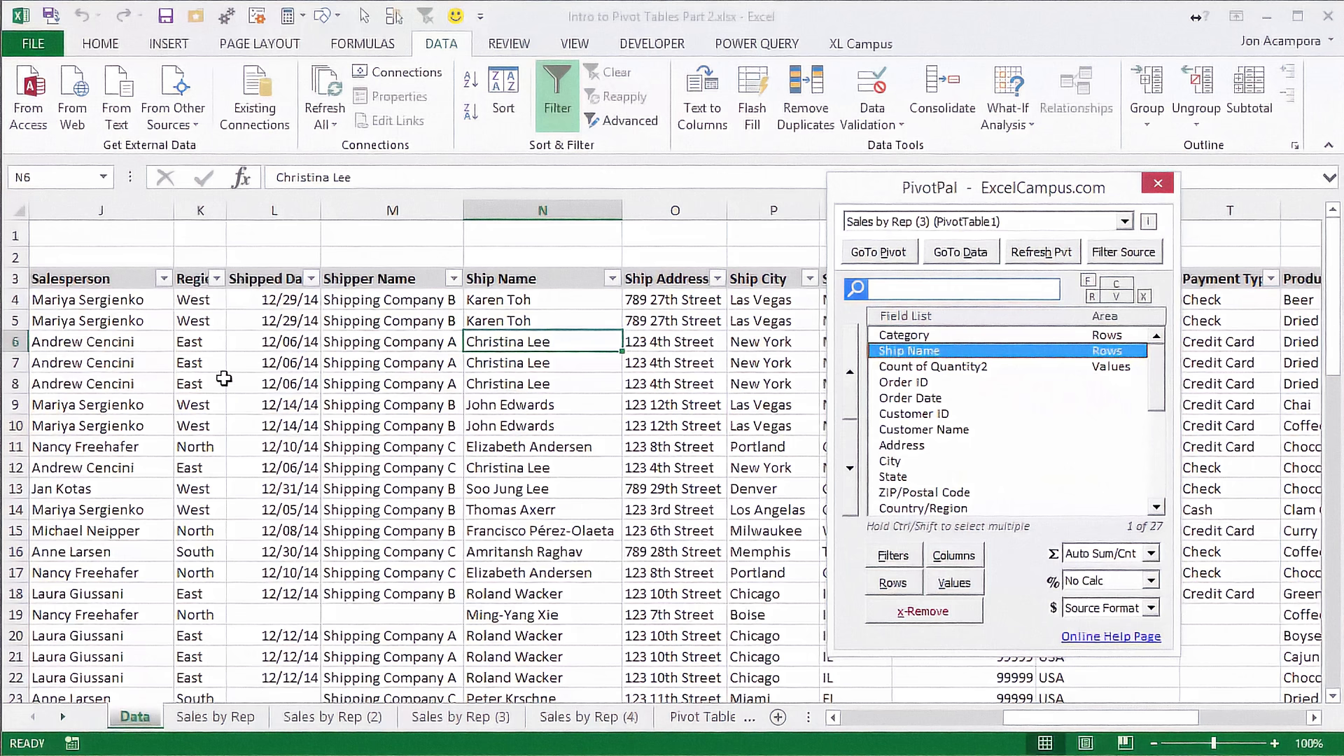
Add the Region field to the columns of the Sales by Rep (3) pivot table from the Data sheet and view the pivot.
{"action": "left_click", "coordinate": [200, 340]}
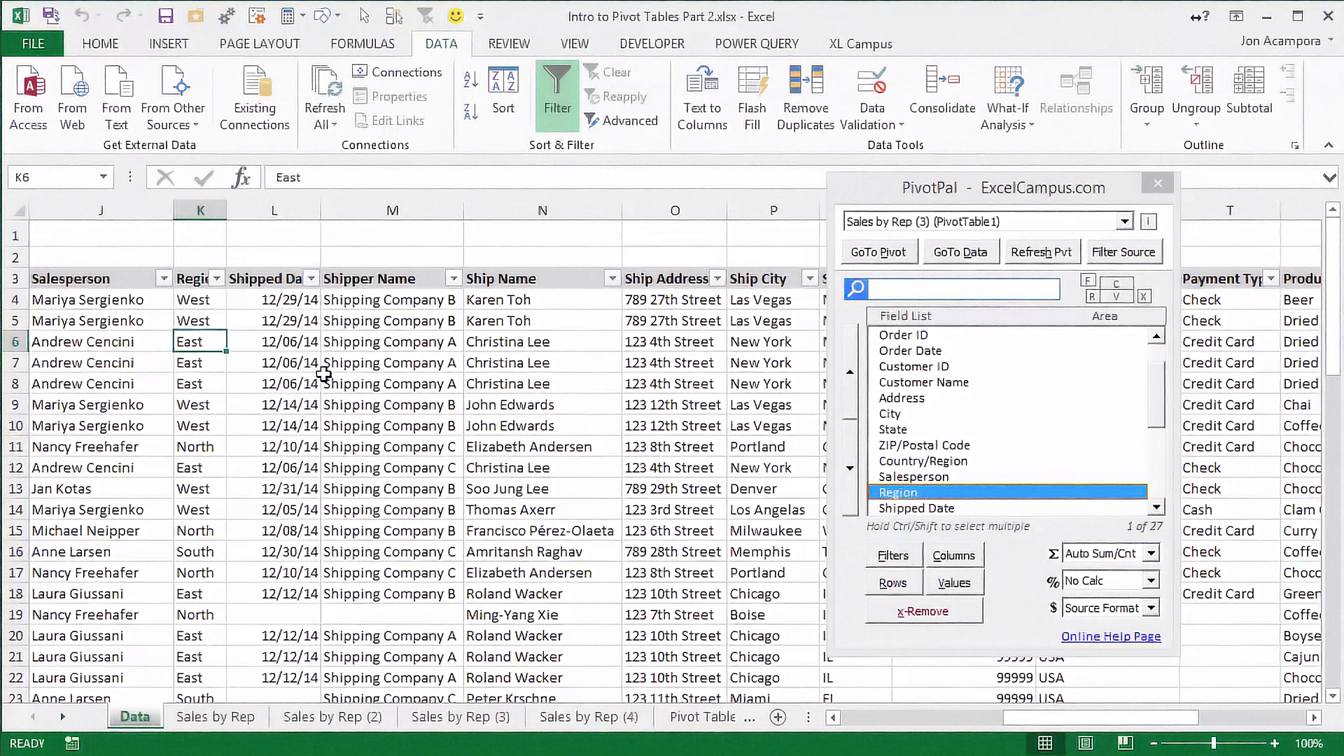
{"action": "left_click", "coordinate": [947, 555]}
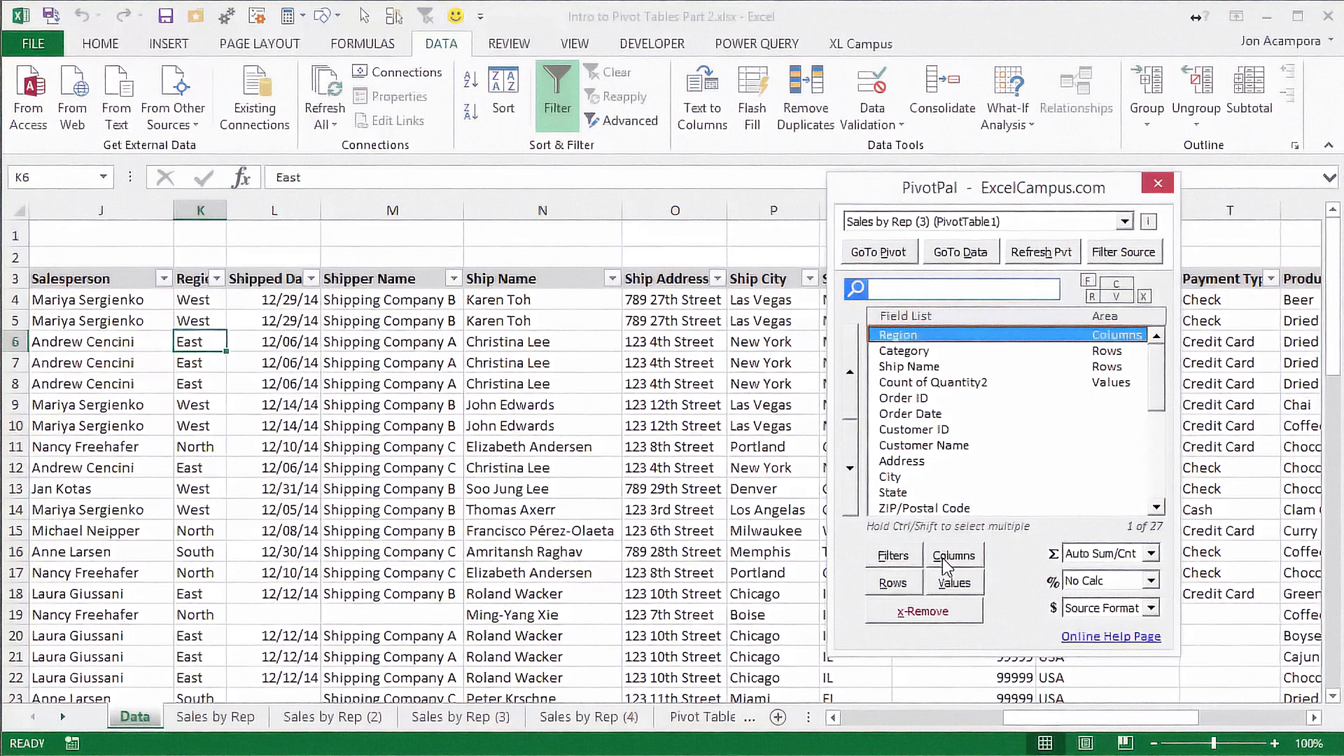
{"action": "left_click", "coordinate": [876, 253]}
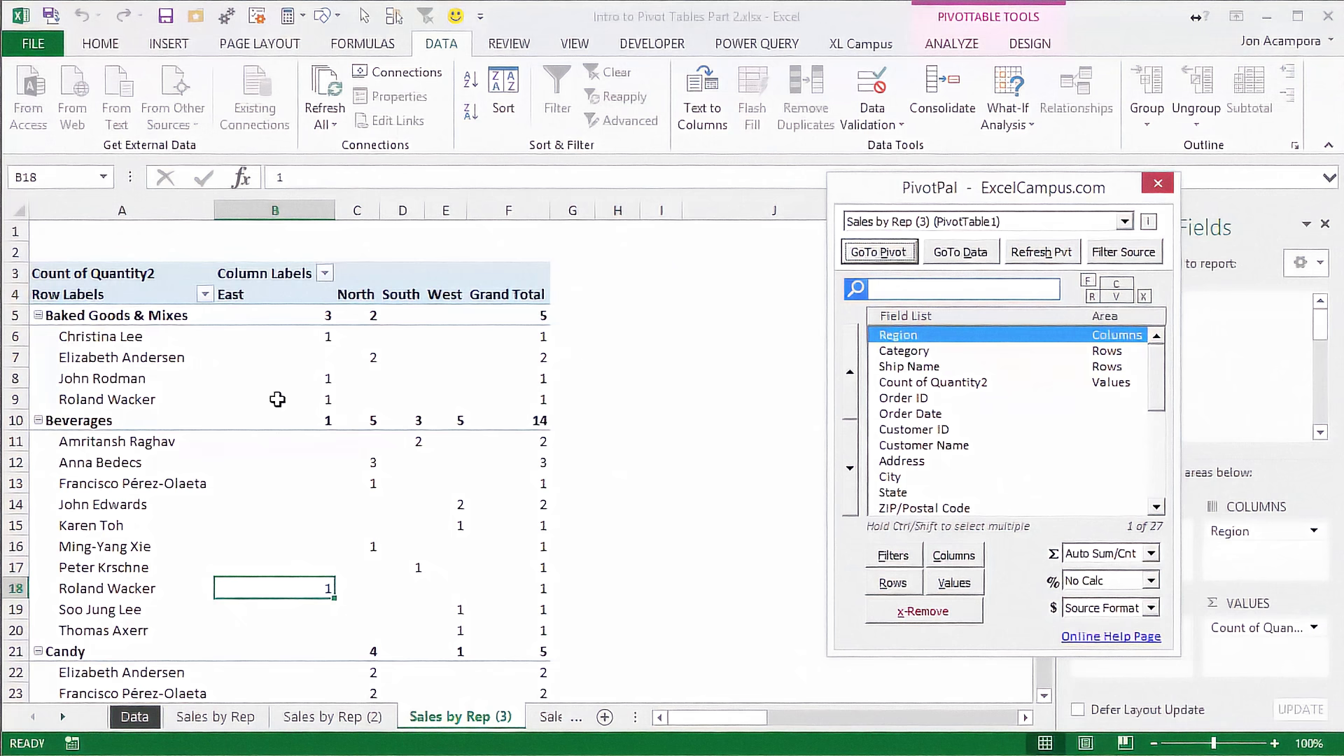
Move back and forth between the Region source column and the Sales by Rep (3) pivot table with PivotPal.
{"action": "left_click", "coordinate": [962, 252]}
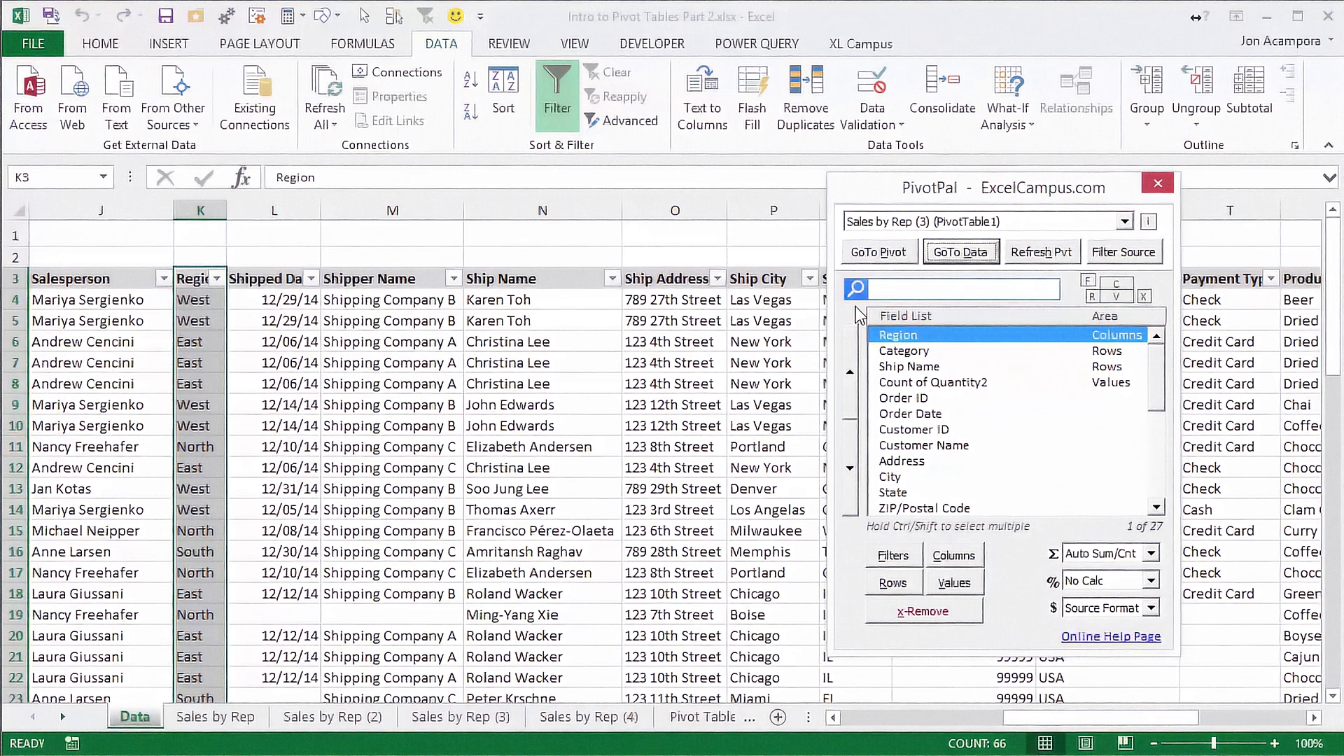
{"action": "left_click", "coordinate": [881, 252]}
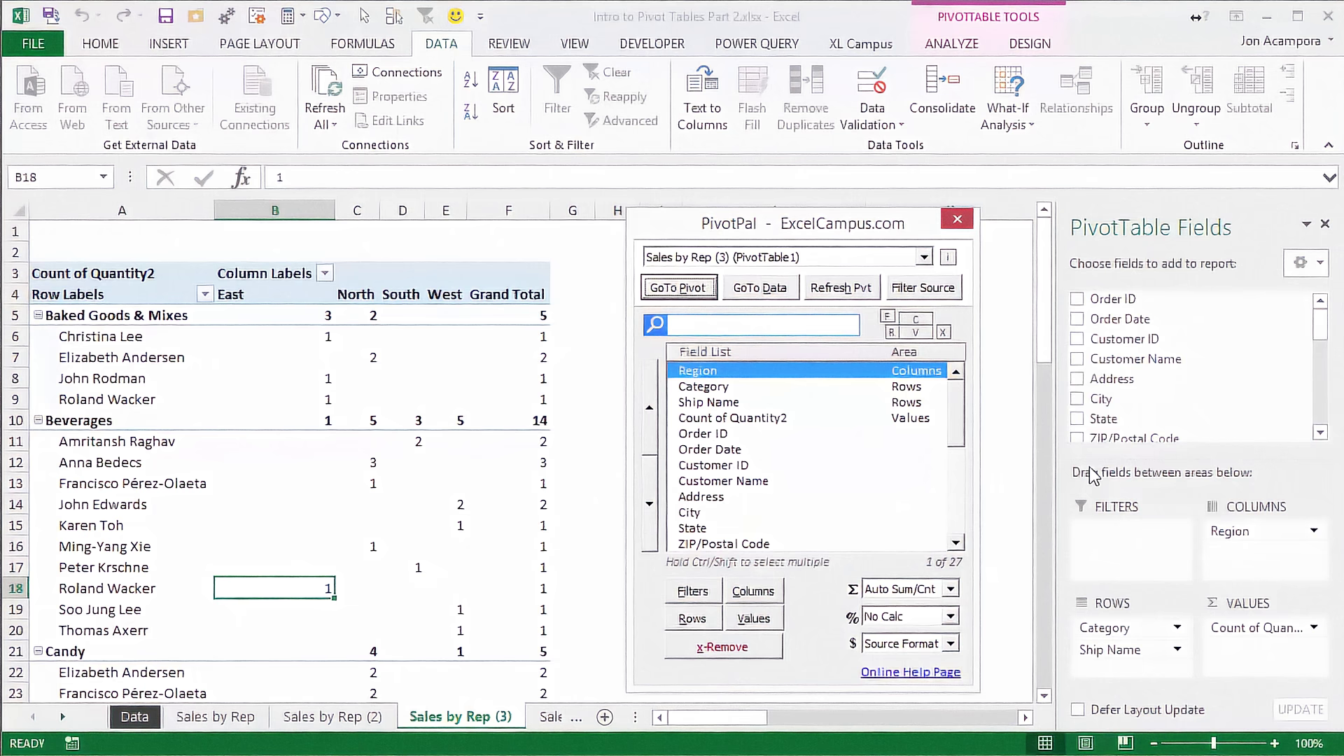
{"action": "left_click", "coordinate": [764, 291]}
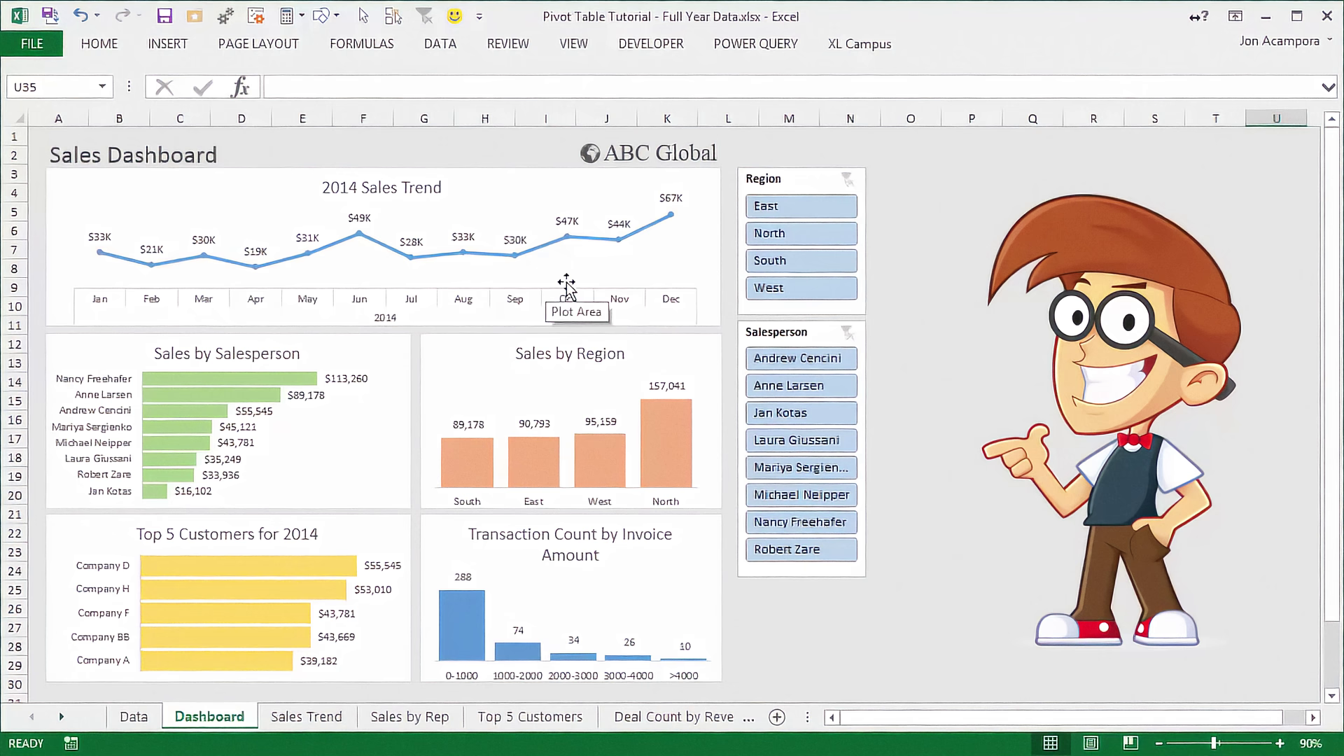
In the Pivot Table Tutorial - Full Year Data workbook, filter the Sales Dashboard by region, first North and finally South.
{"action": "left_click", "coordinate": [815, 238]}
{"action": "left_click", "coordinate": [810, 264]}
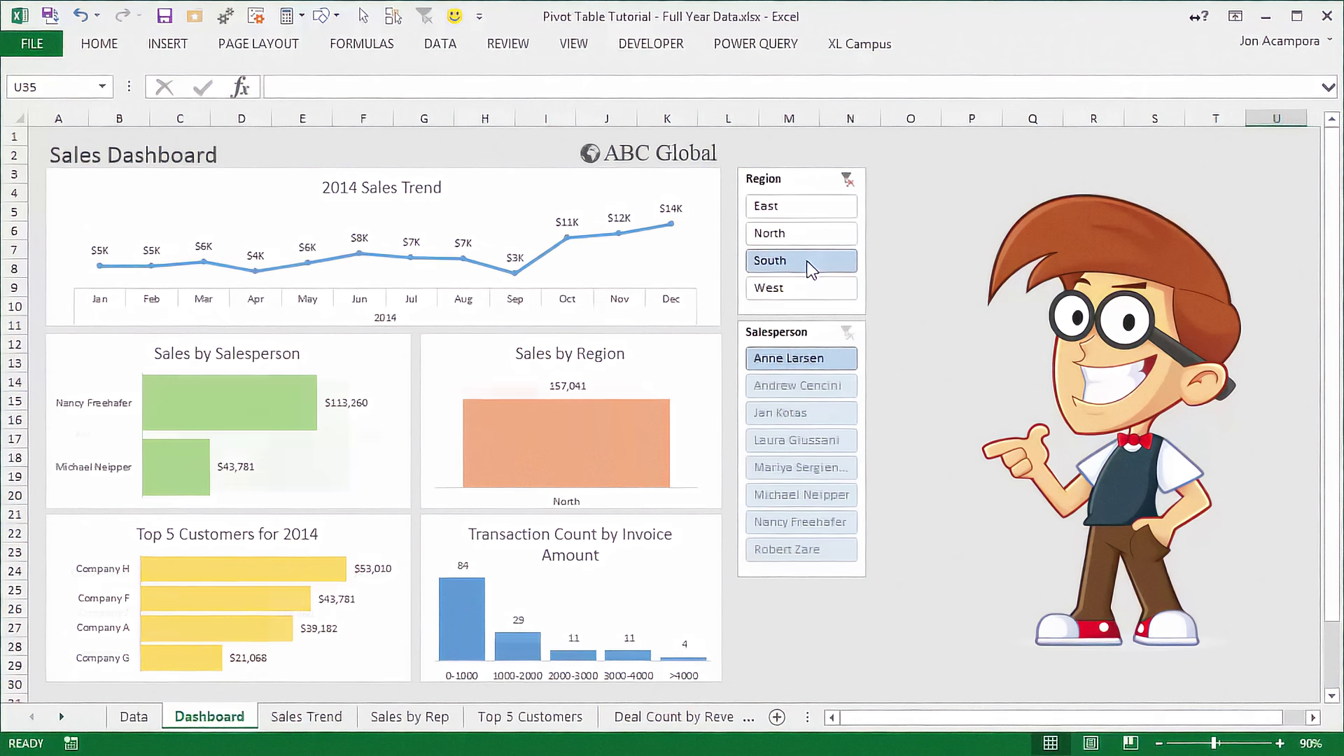